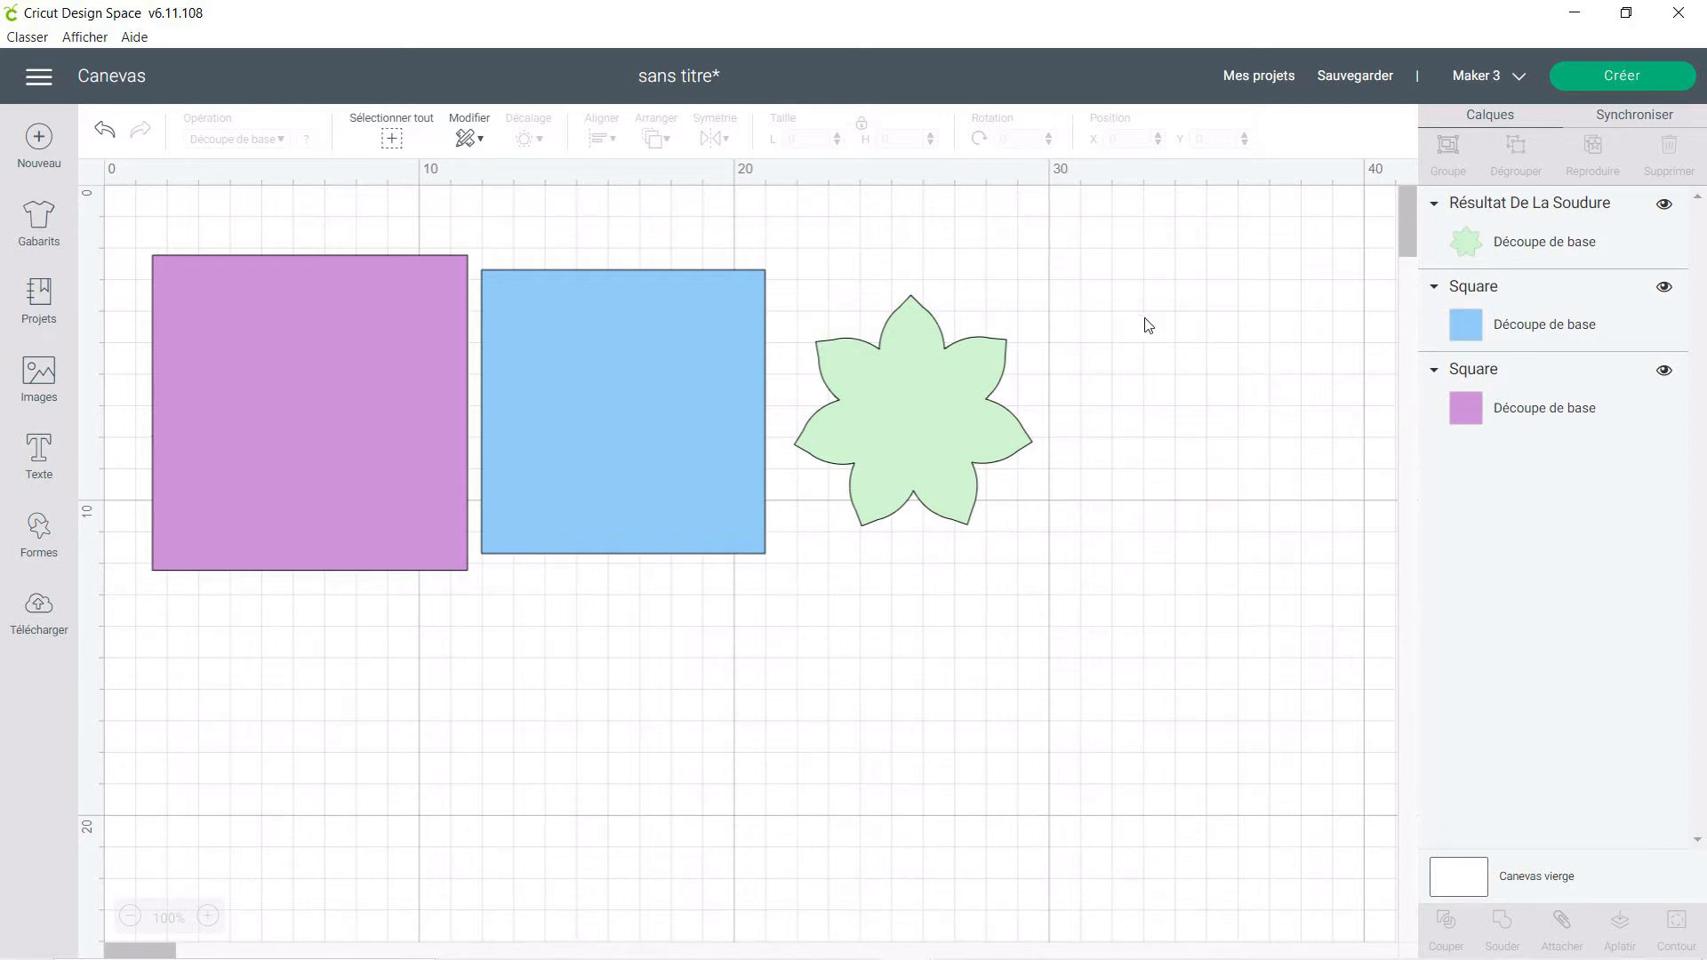
Try placing the 9 cm blue square centred over the purple square.
{"action": "left_click_drag", "start_coordinate": [603, 388], "coordinate": [294, 381]}
{"action": "left_click", "coordinate": [40, 531]}
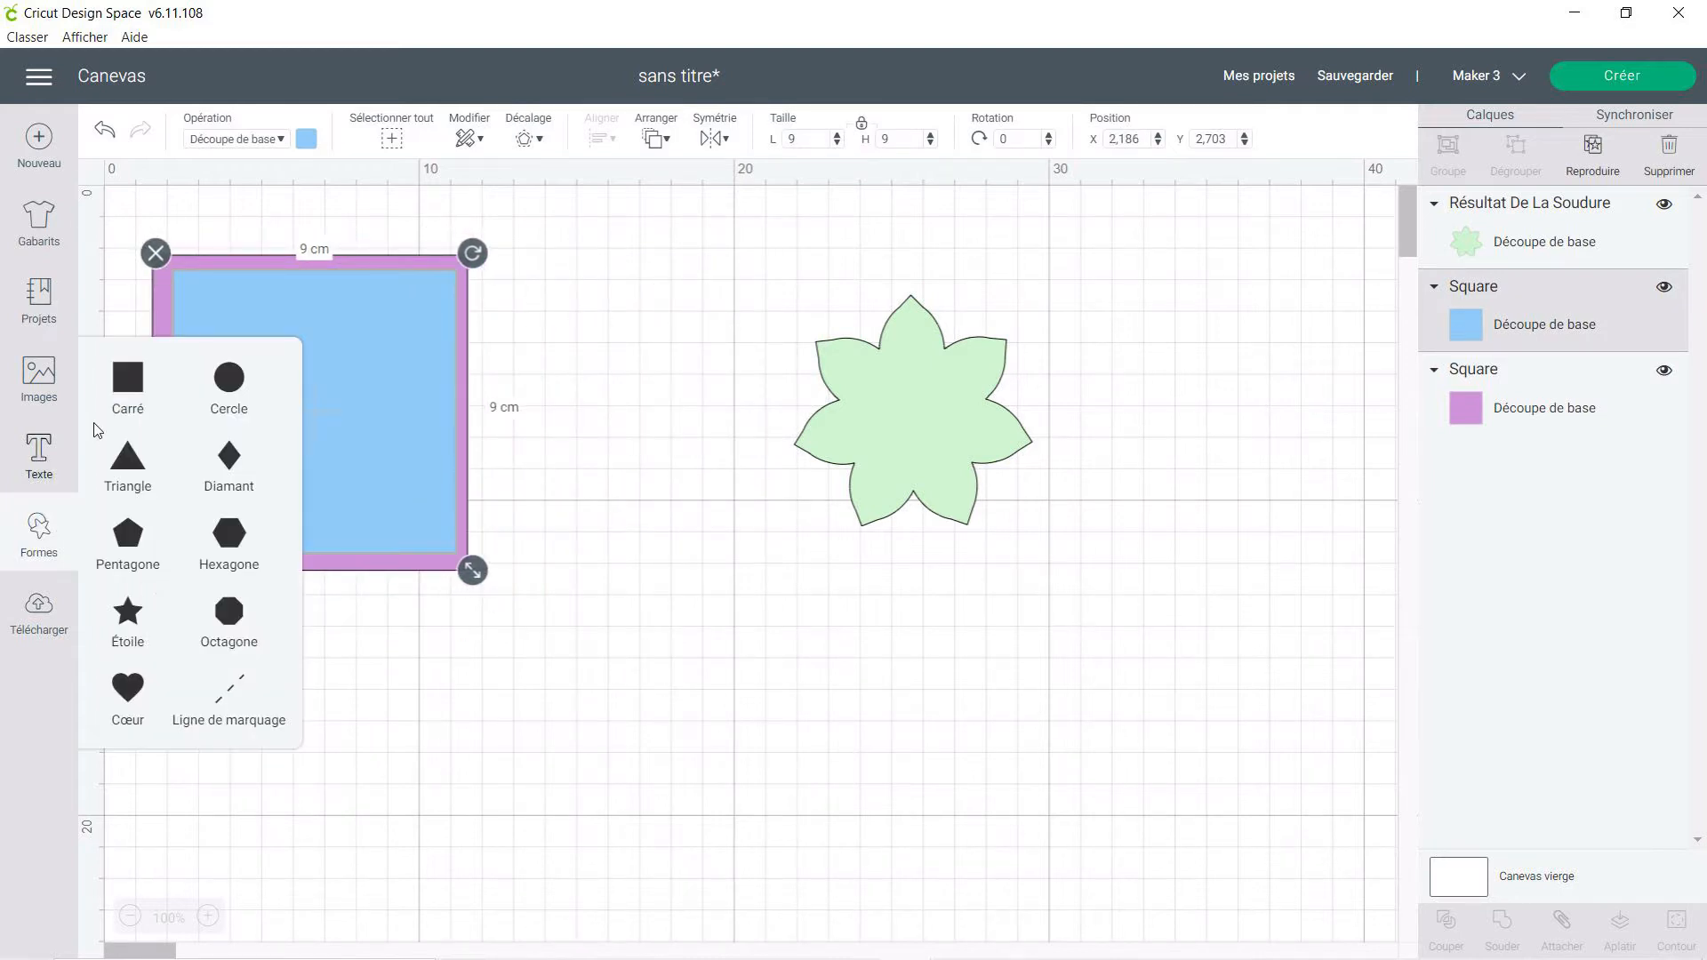
{"action": "left_click", "coordinate": [825, 484]}
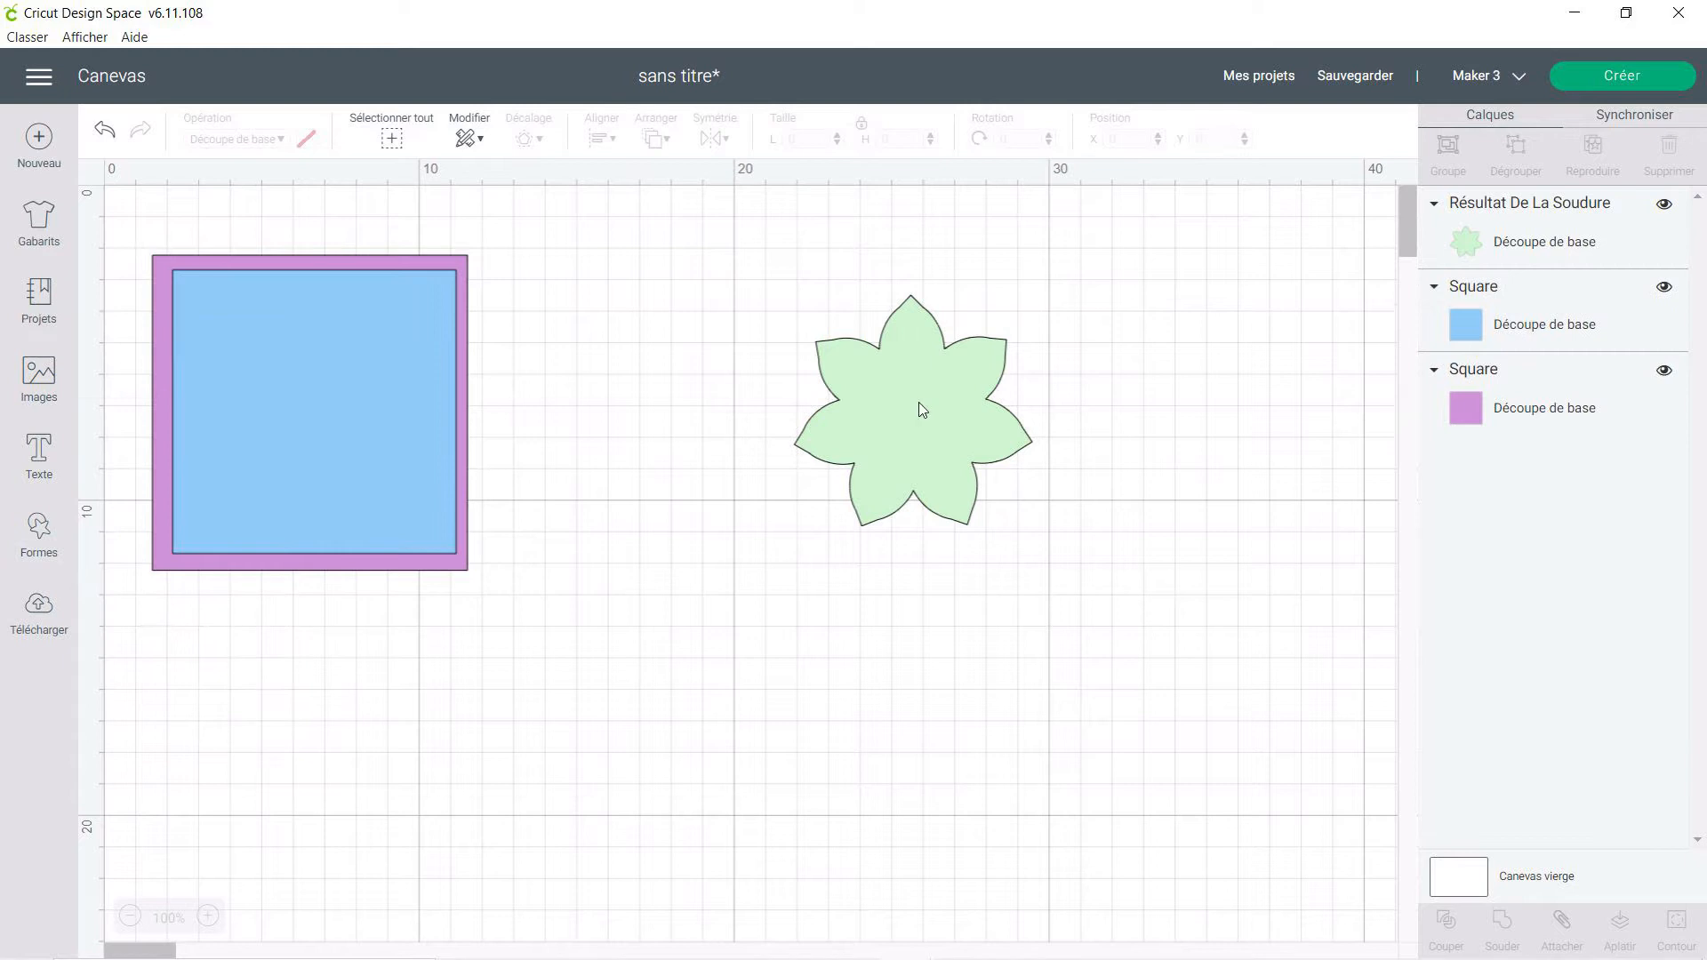
{"action": "left_click", "coordinate": [920, 405]}
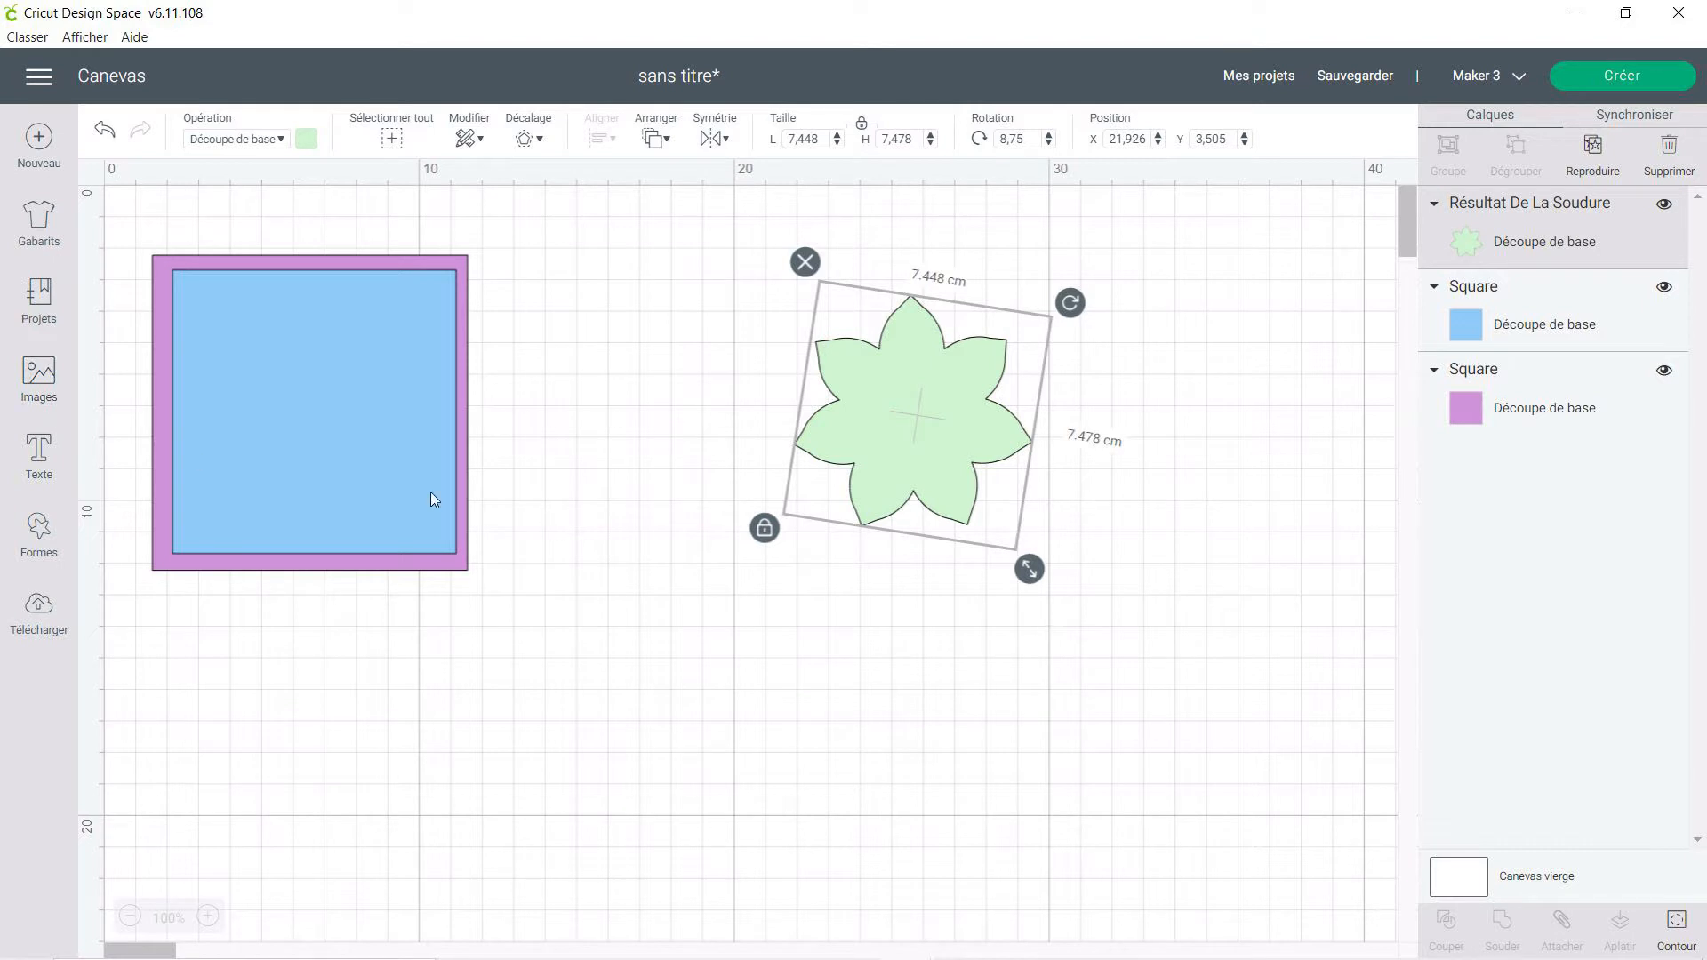
Move the blue square and the green flower to an empty area and centre the flower on the blue square.
{"action": "left_click_drag", "start_coordinate": [290, 350], "coordinate": [858, 578]}
{"action": "left_click_drag", "start_coordinate": [933, 453], "coordinate": [946, 629]}
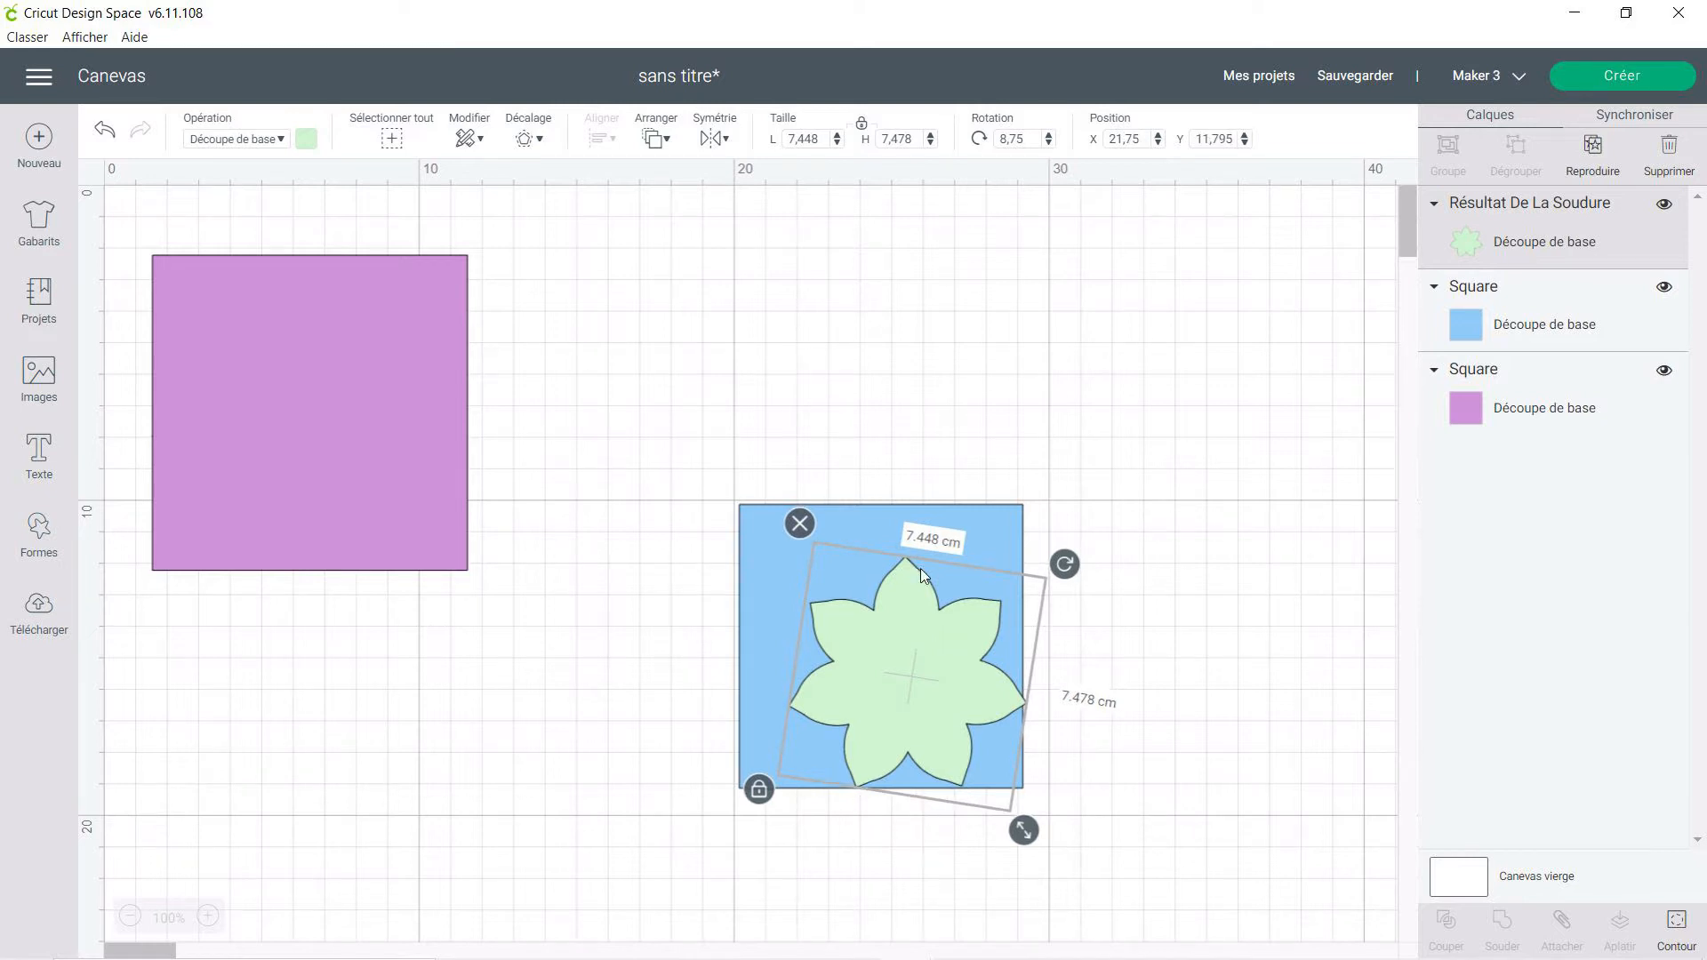
{"action": "left_click_drag", "start_coordinate": [656, 434], "coordinate": [1119, 842]}
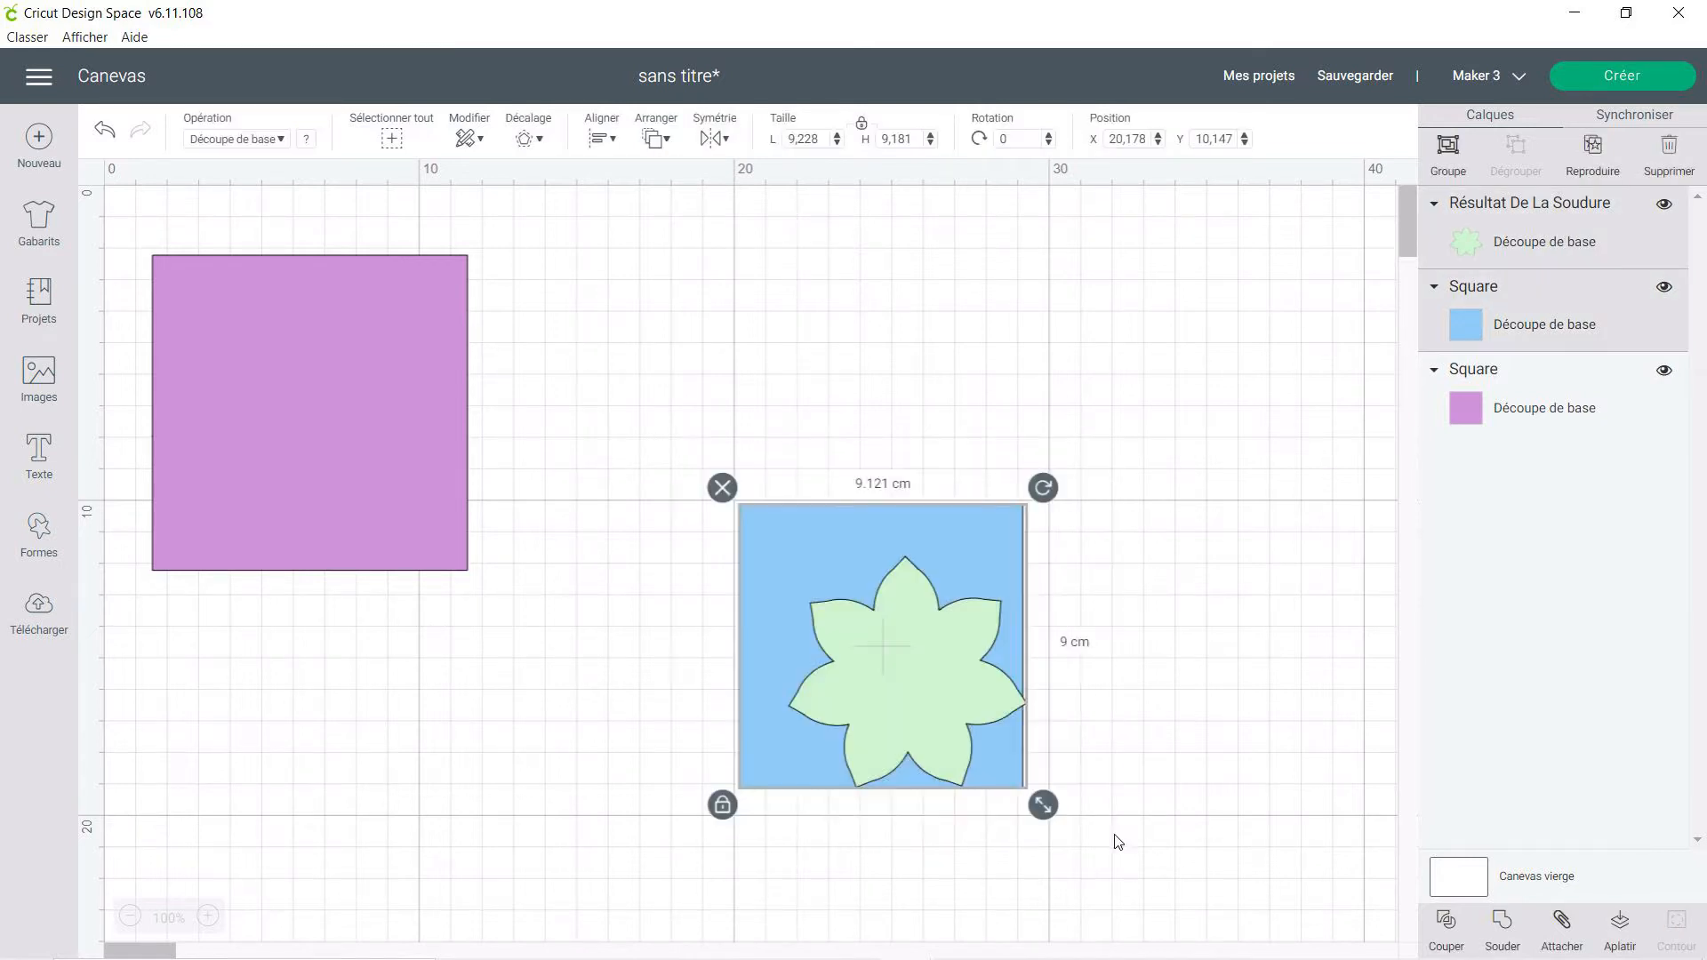
{"action": "left_click", "coordinate": [602, 139]}
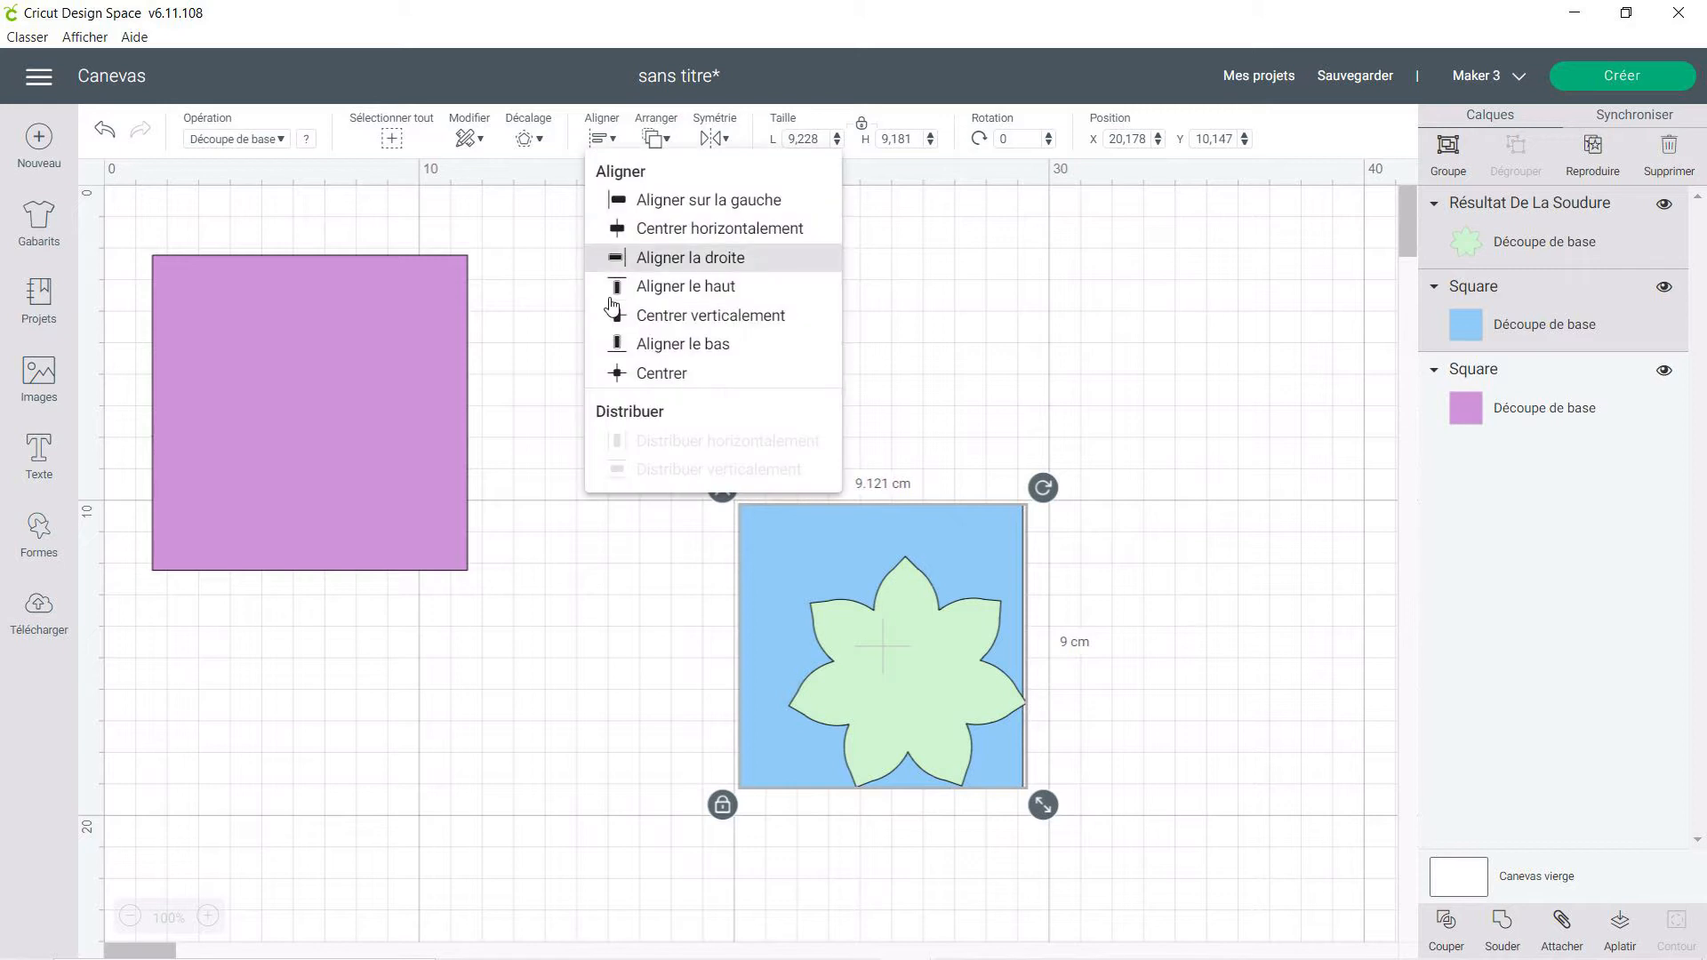
{"action": "left_click", "coordinate": [631, 372]}
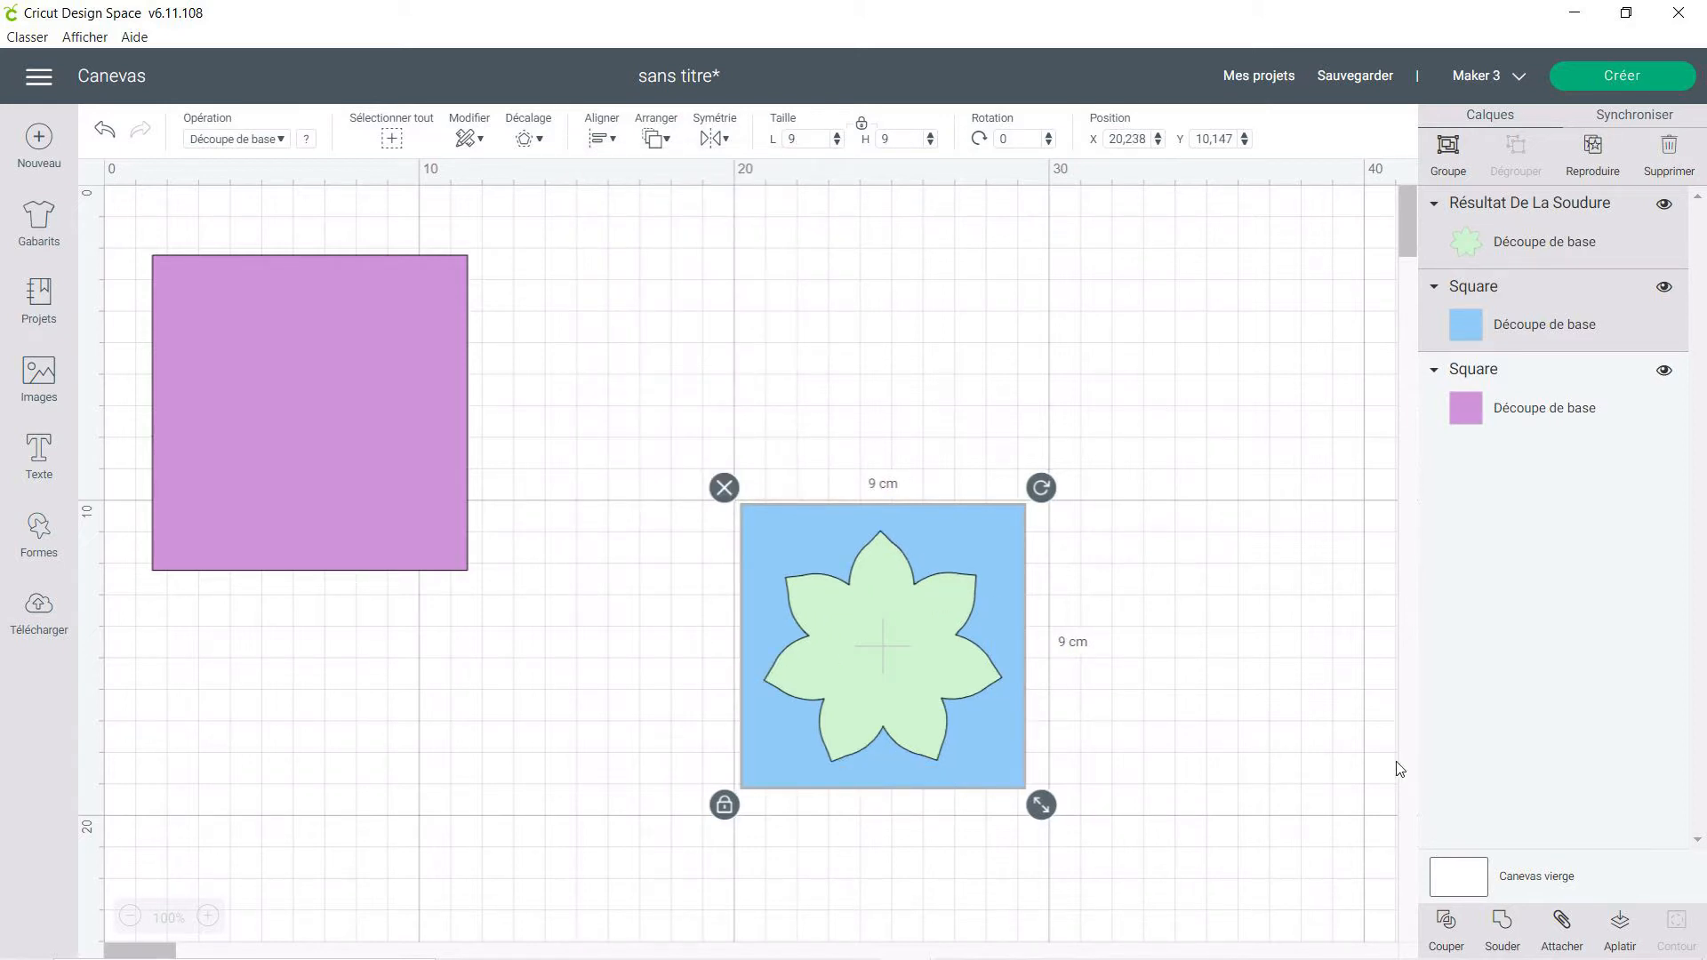
Slice the flower shape out of the blue square and pull the resulting pieces apart.
{"action": "left_click", "coordinate": [1448, 926]}
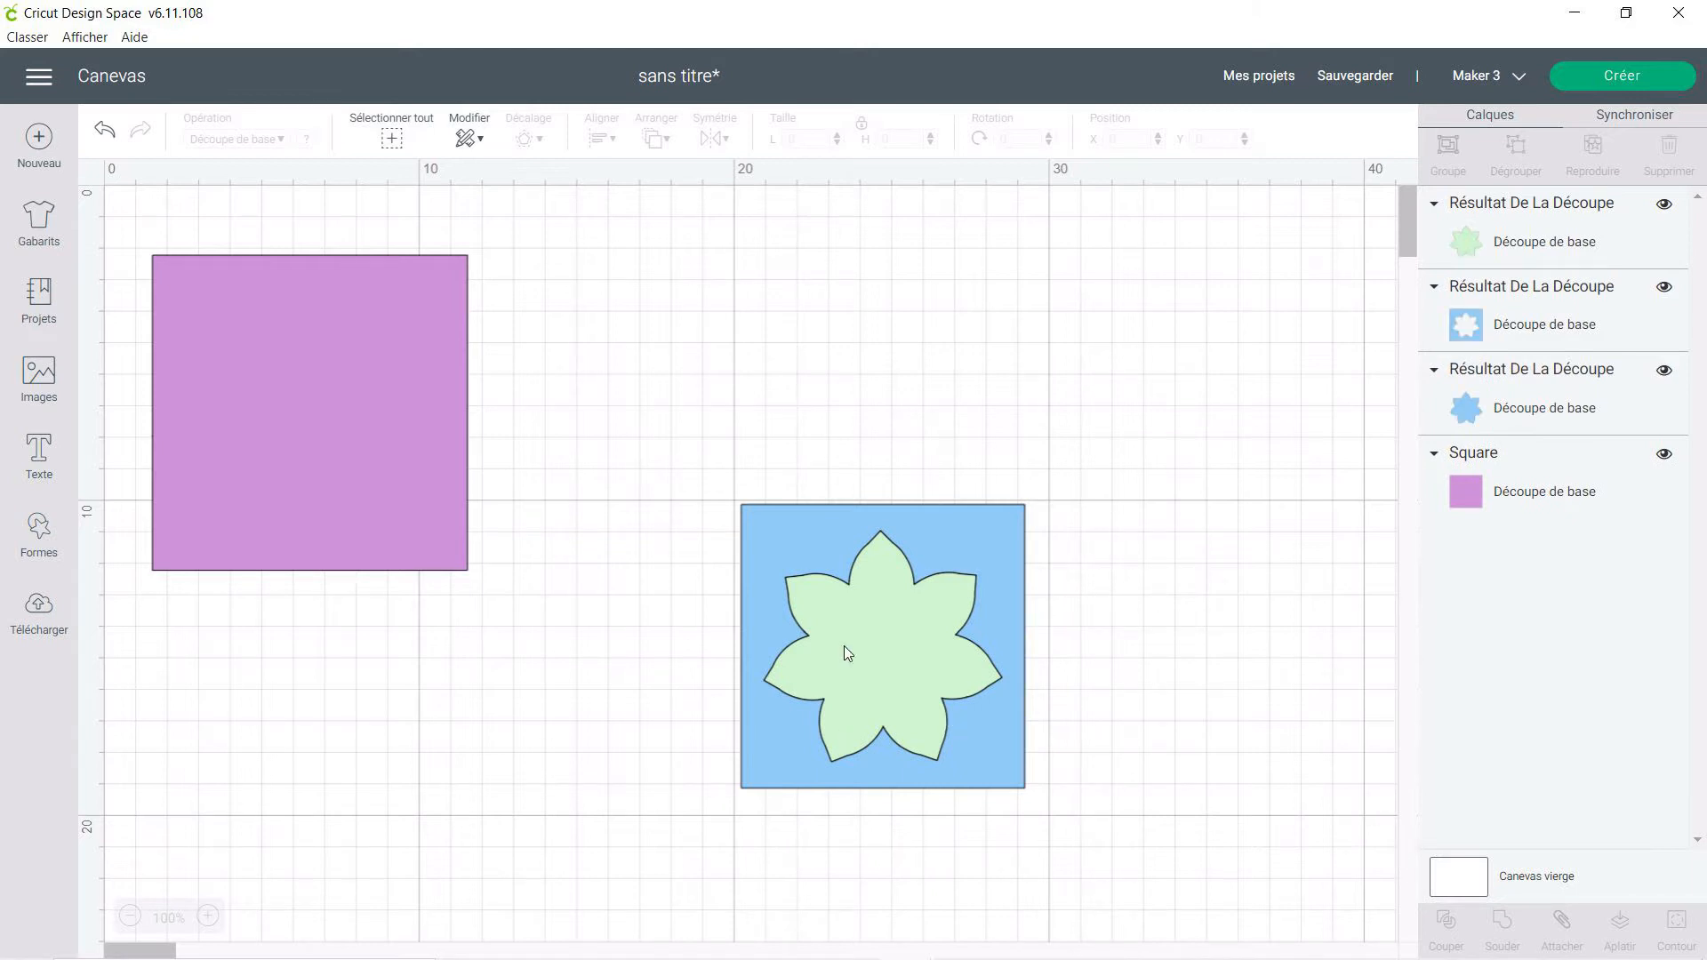
{"action": "left_click_drag", "start_coordinate": [820, 605], "coordinate": [1126, 633]}
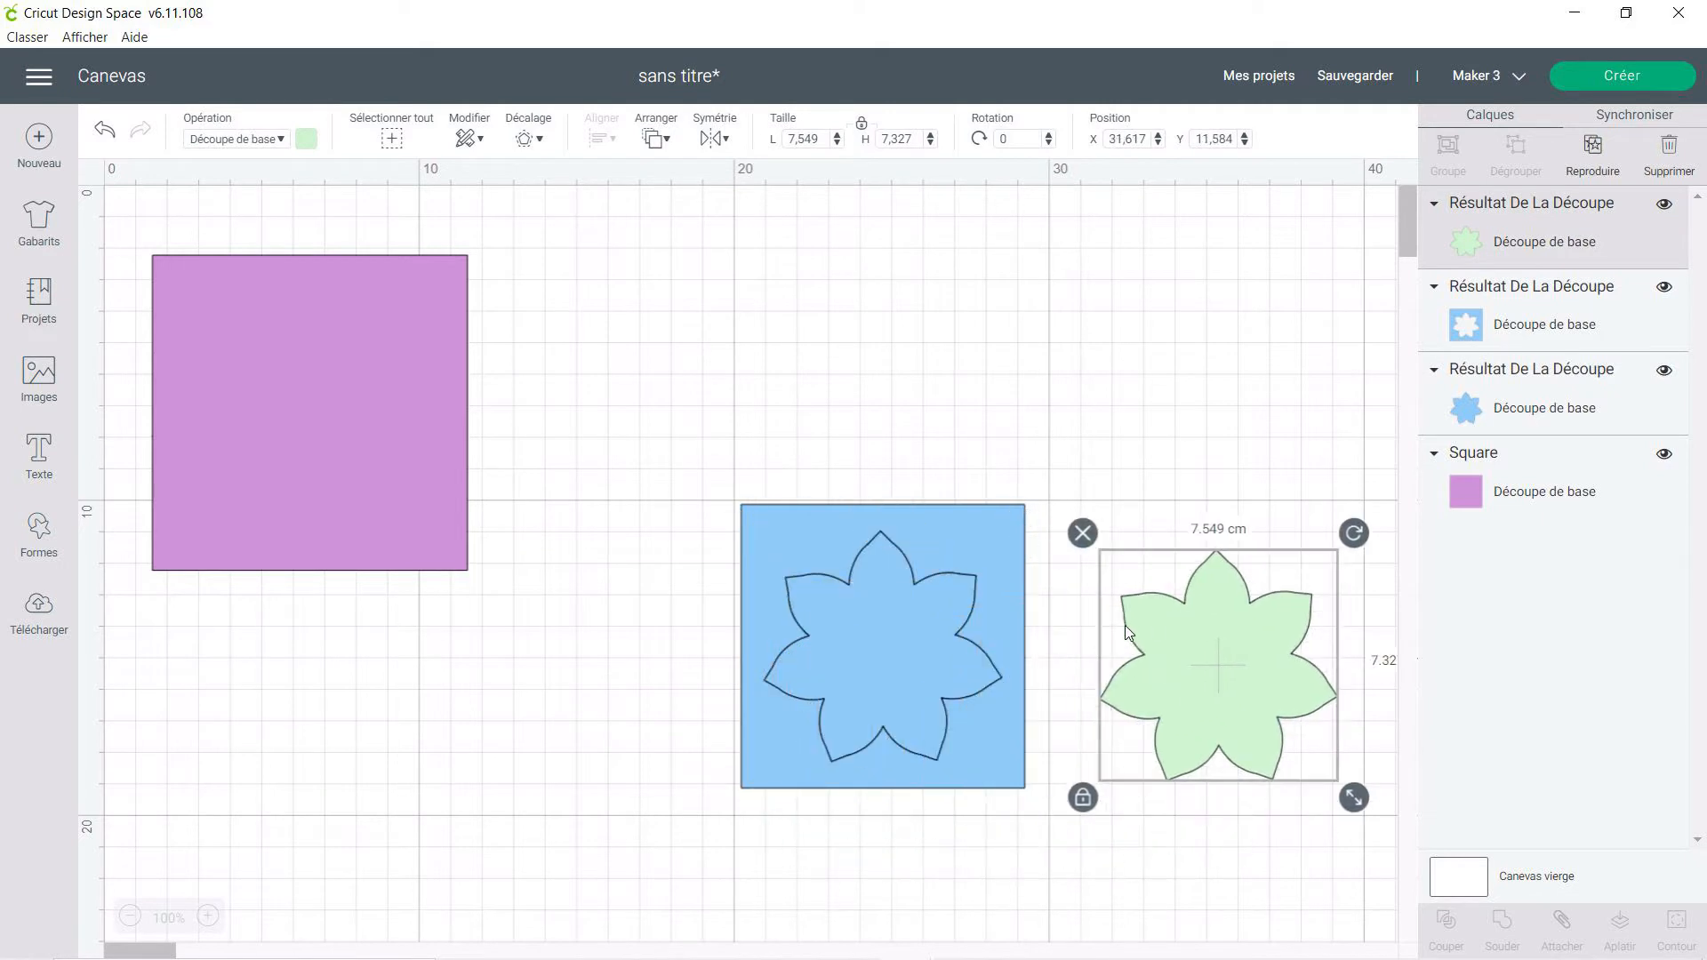
{"action": "left_click_drag", "start_coordinate": [969, 542], "coordinate": [738, 279]}
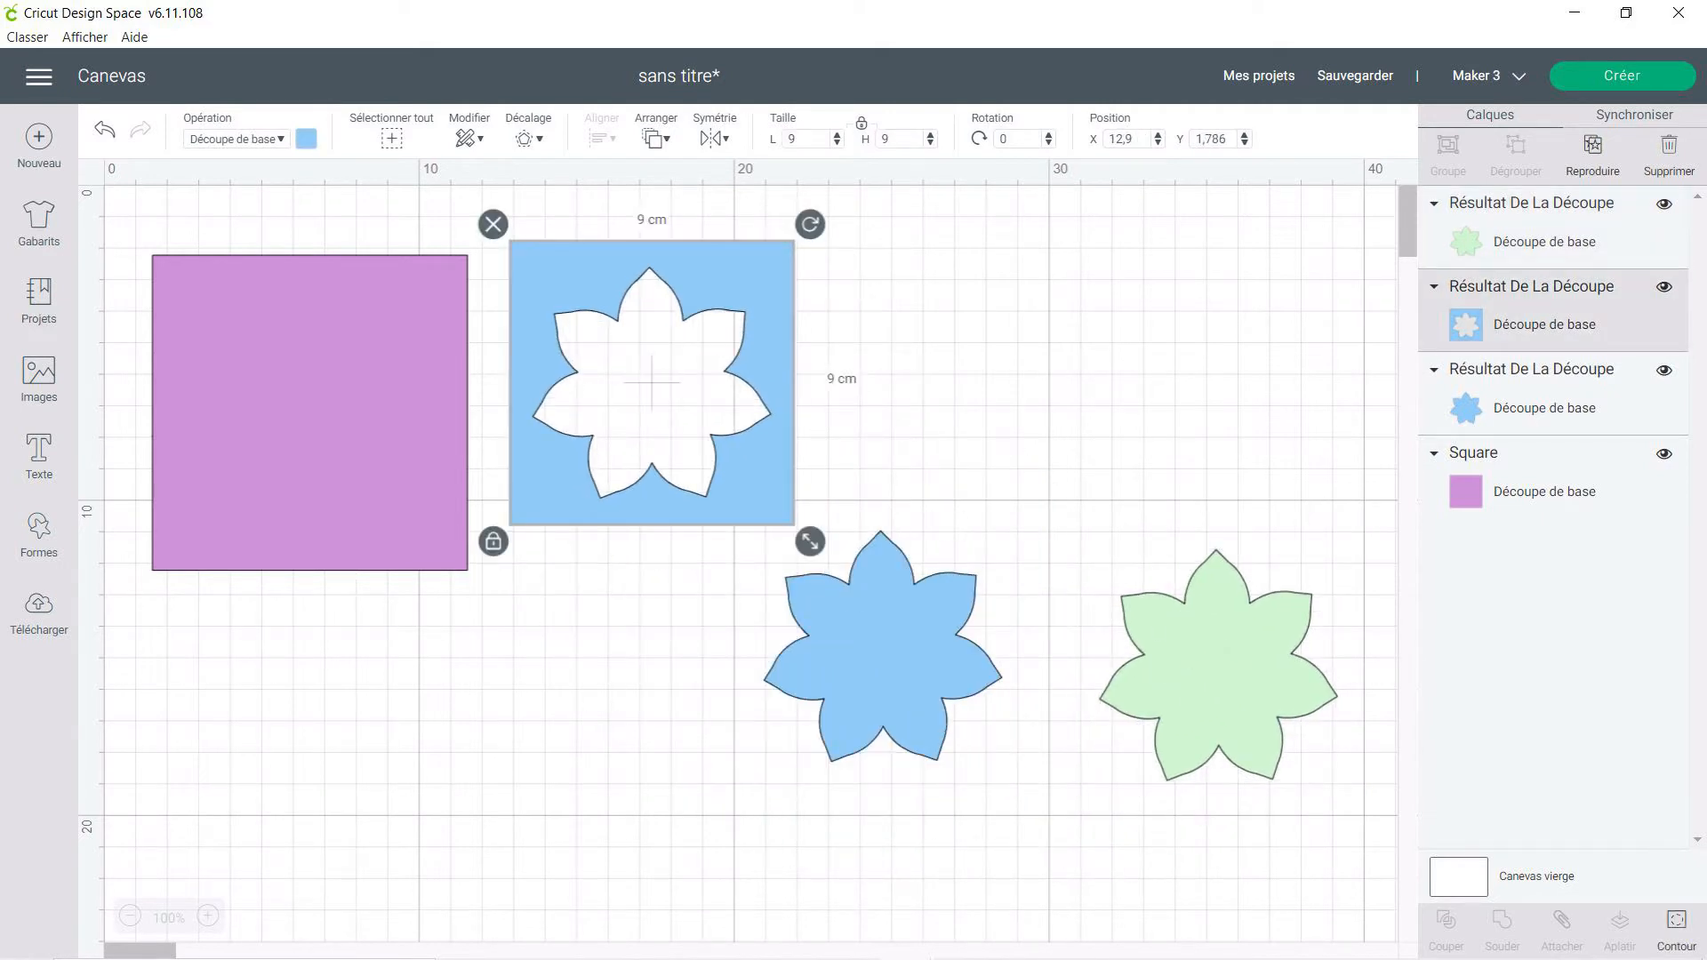
Delete the leftover green and blue flowers and shift the purple square up beside the blue frame.
{"action": "left_click_drag", "start_coordinate": [880, 649], "coordinate": [1173, 723]}
{"action": "left_click_drag", "start_coordinate": [979, 477], "coordinate": [1371, 881]}
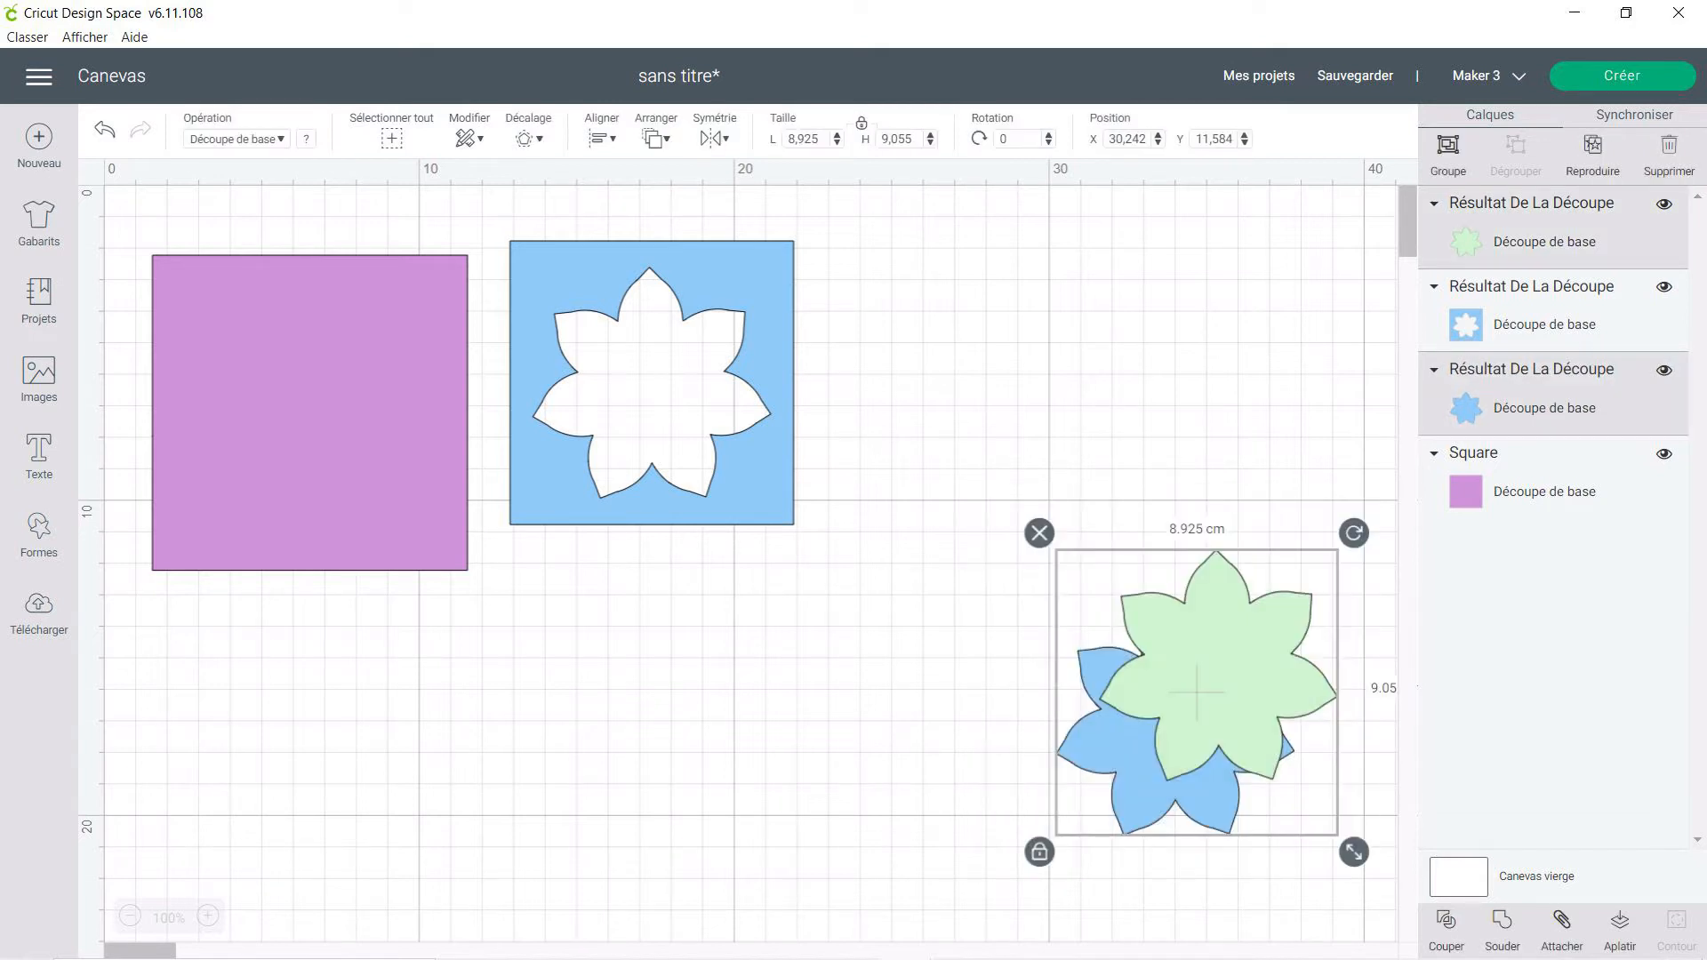
{"action": "left_click", "coordinate": [1039, 532]}
{"action": "left_click_drag", "start_coordinate": [311, 411], "coordinate": [315, 363]}
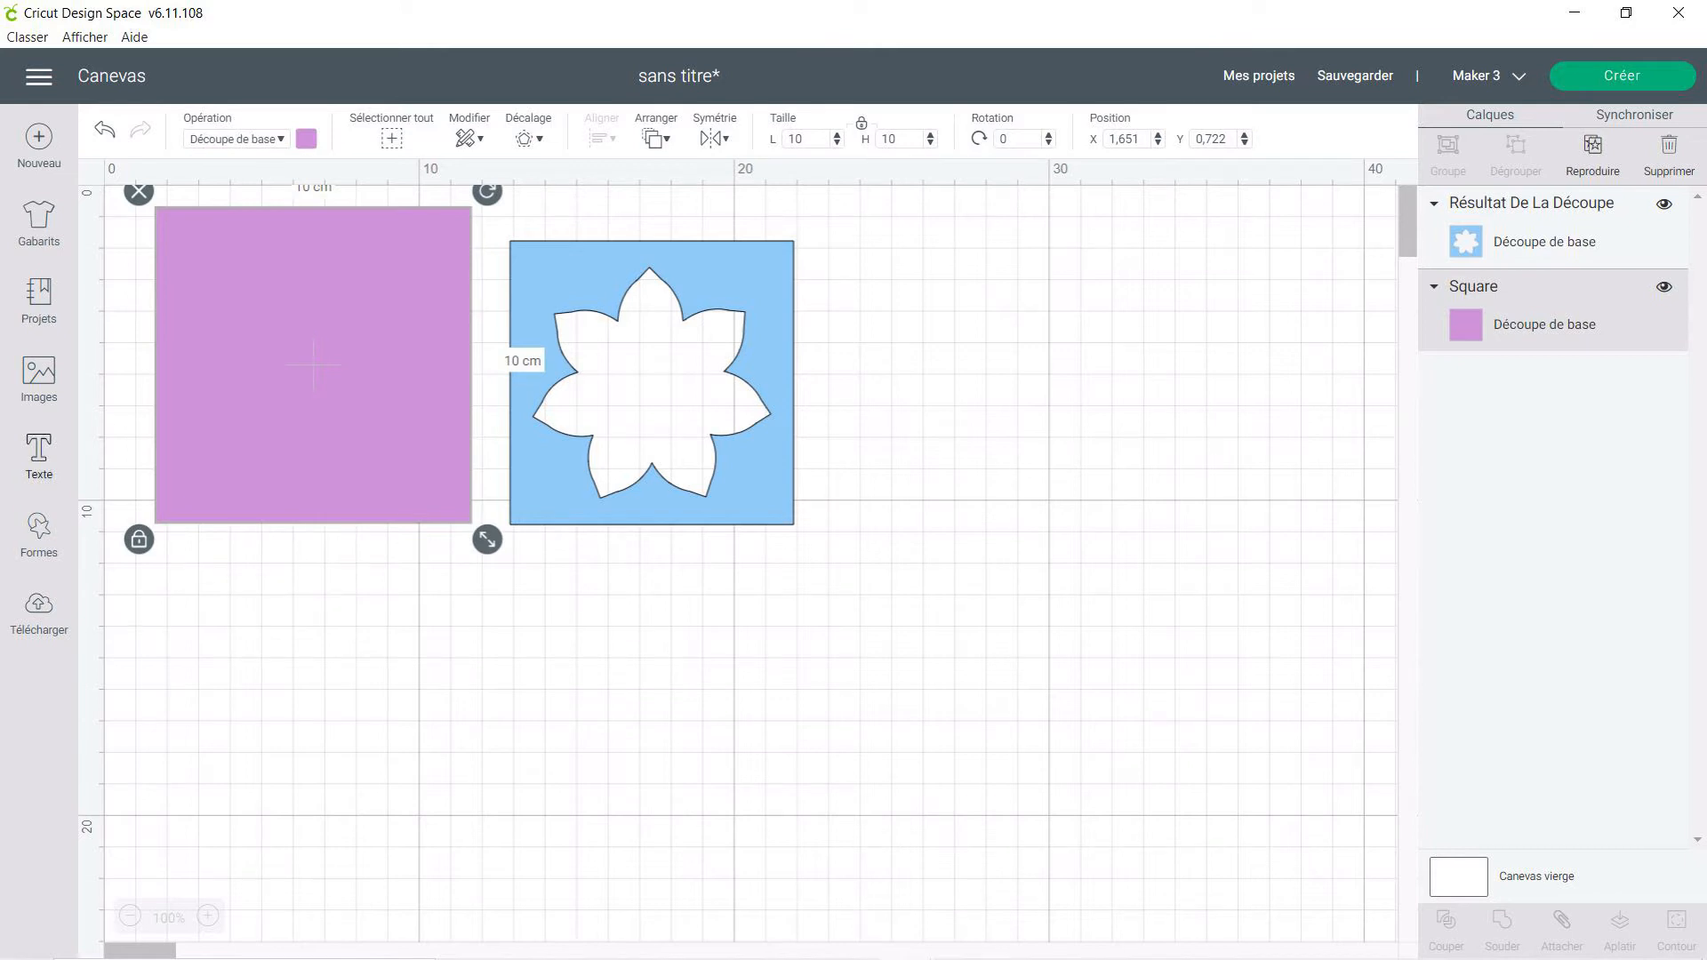
Add a three-line text in the Cloud 9 font reading "Le pouvoir", "des" and "fleurs".
{"action": "left_click", "coordinate": [38, 452]}
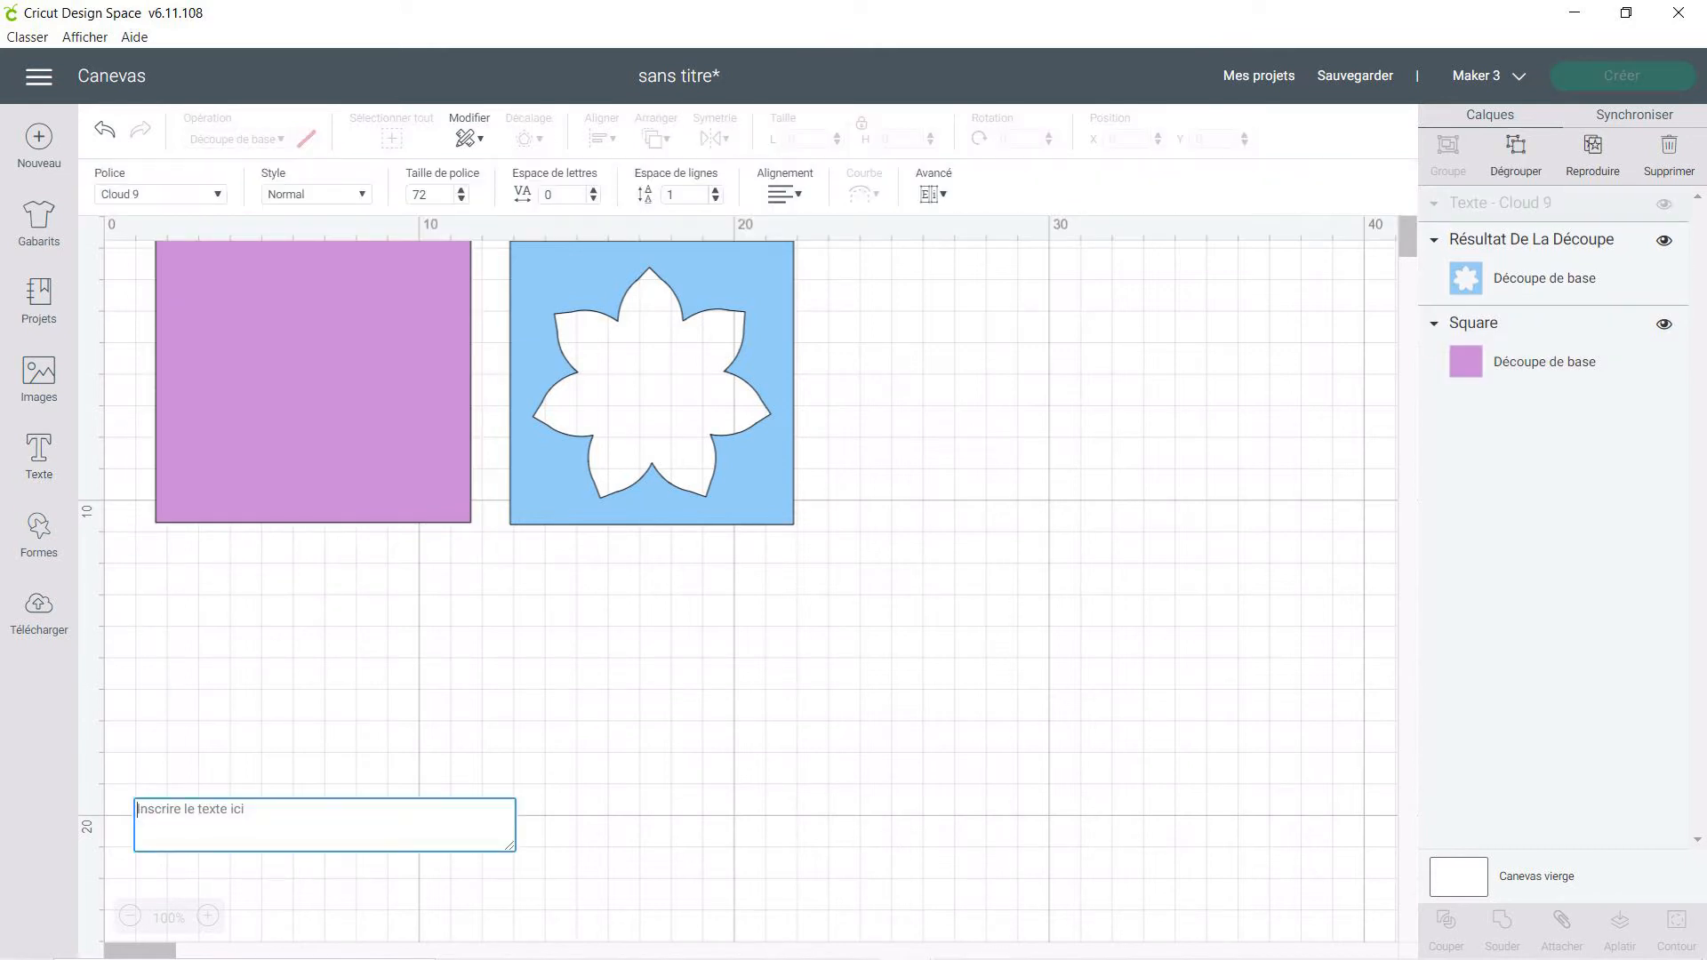
{"action": "left_click", "coordinate": [216, 194]}
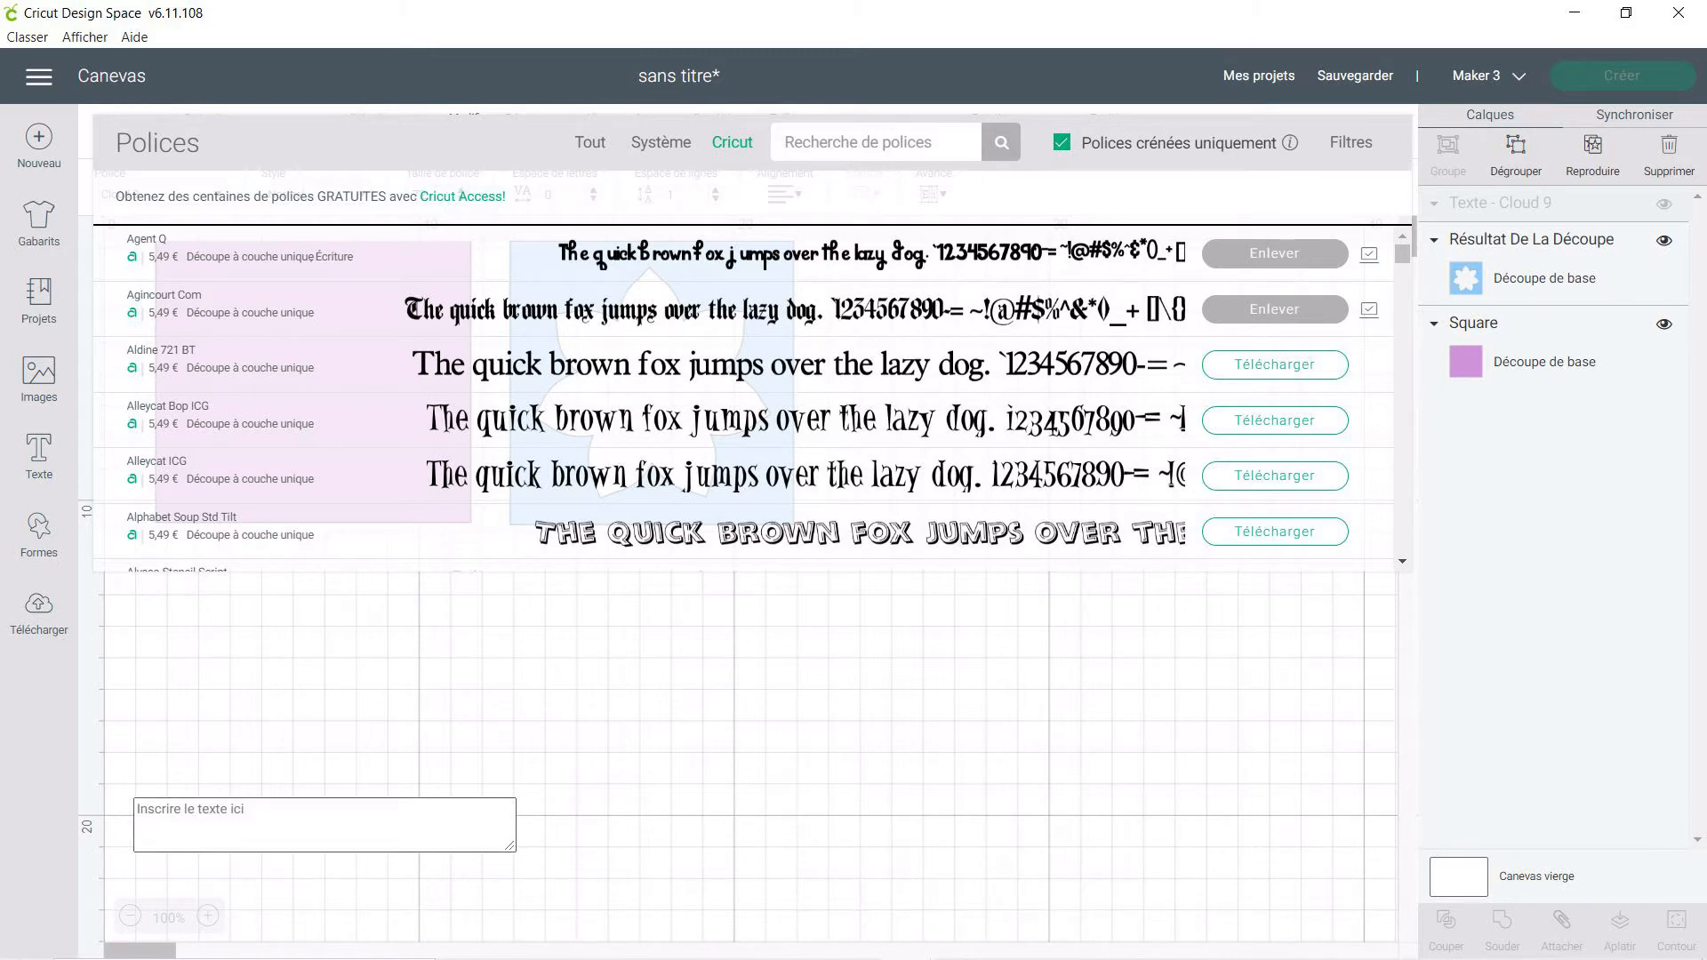
{"action": "mouse_move", "coordinate": [961, 951]}
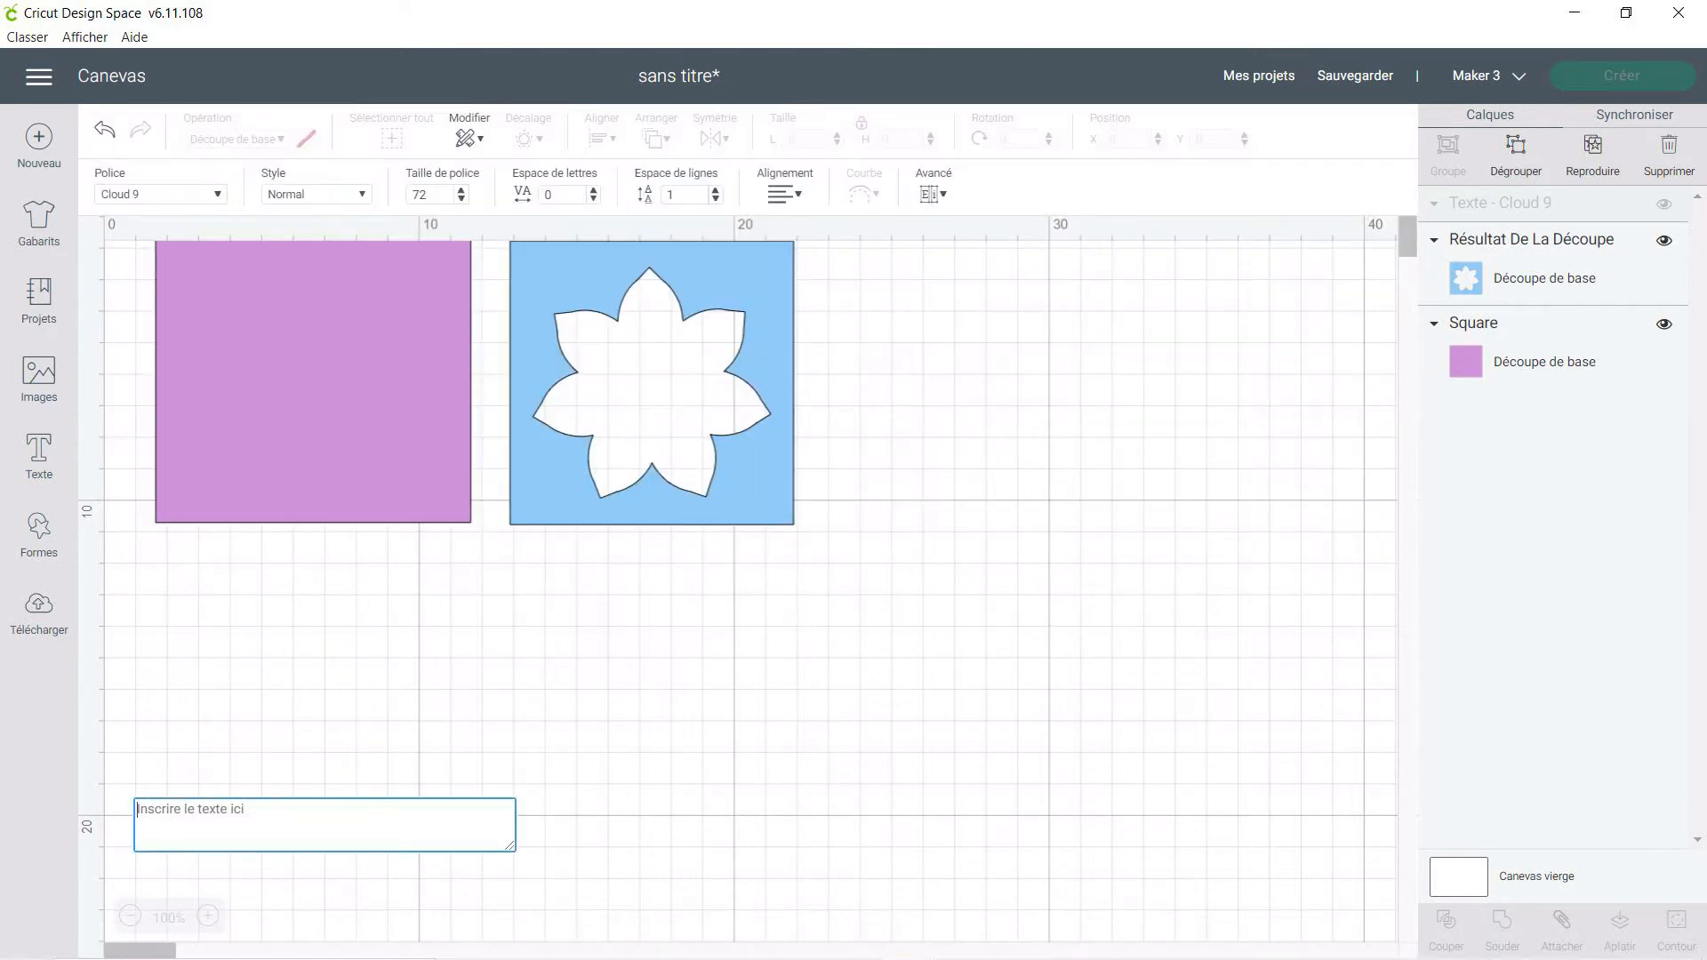
{"action": "type", "text": "L"}
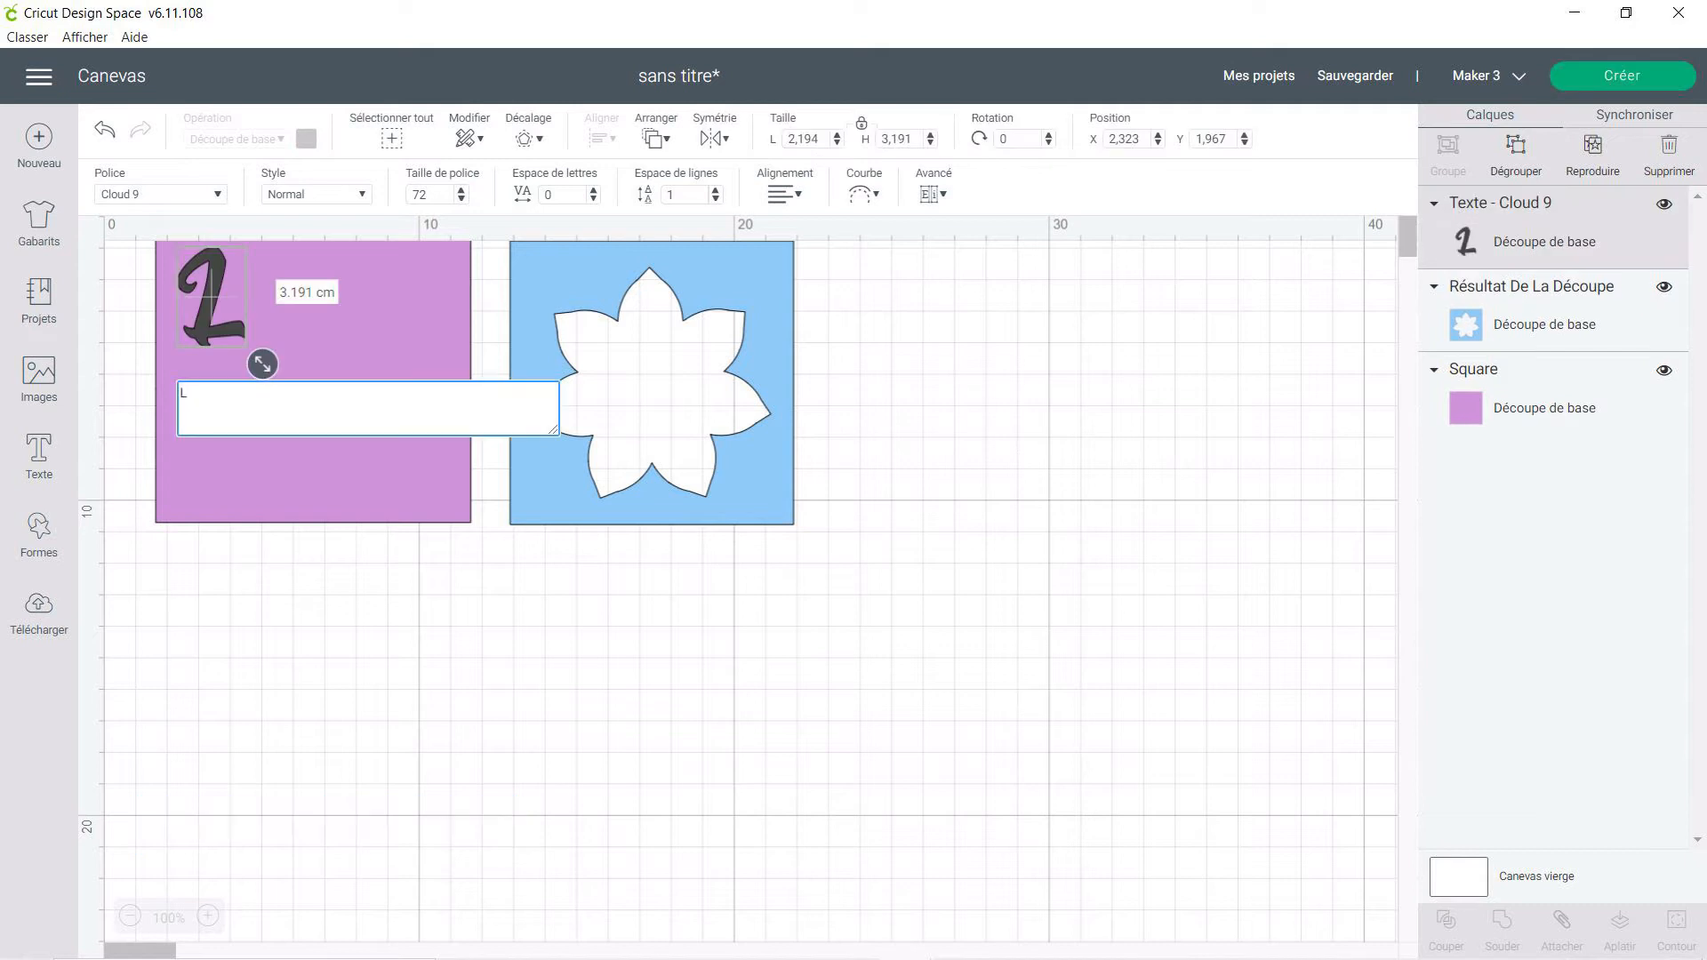
{"action": "type", "text": "e pouvoir"}
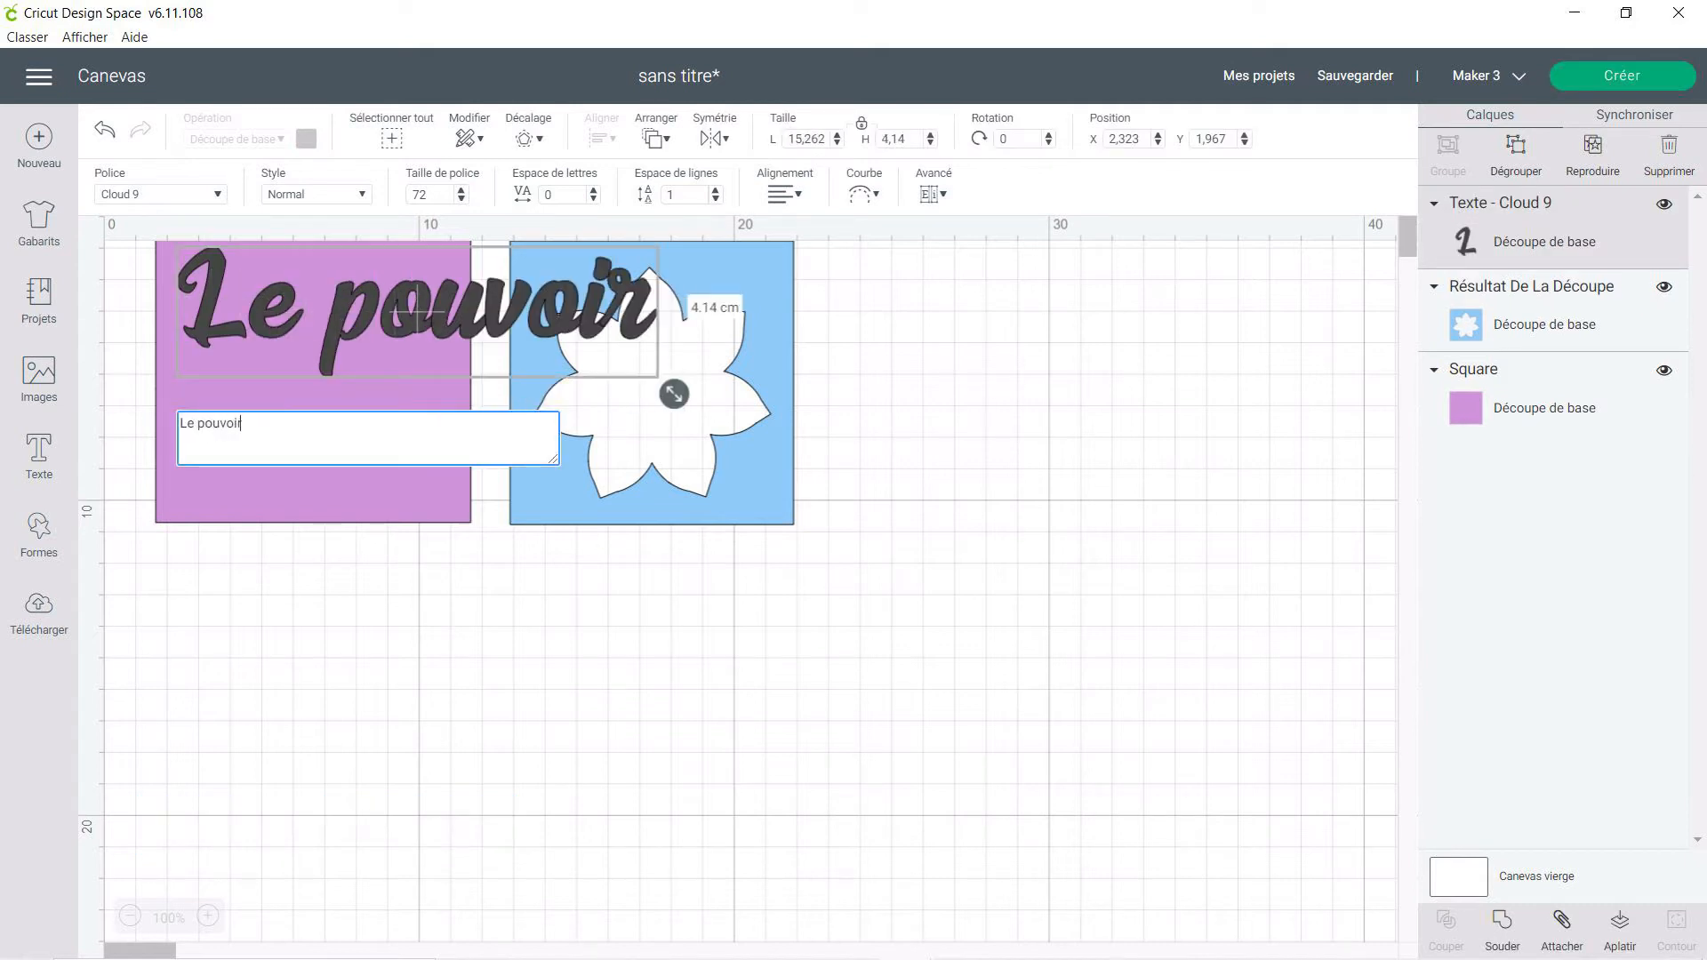
{"action": "key", "text": "Return"}
{"action": "type", "text": "des"}
{"action": "key", "text": "Return"}
{"action": "type", "text": "f"}
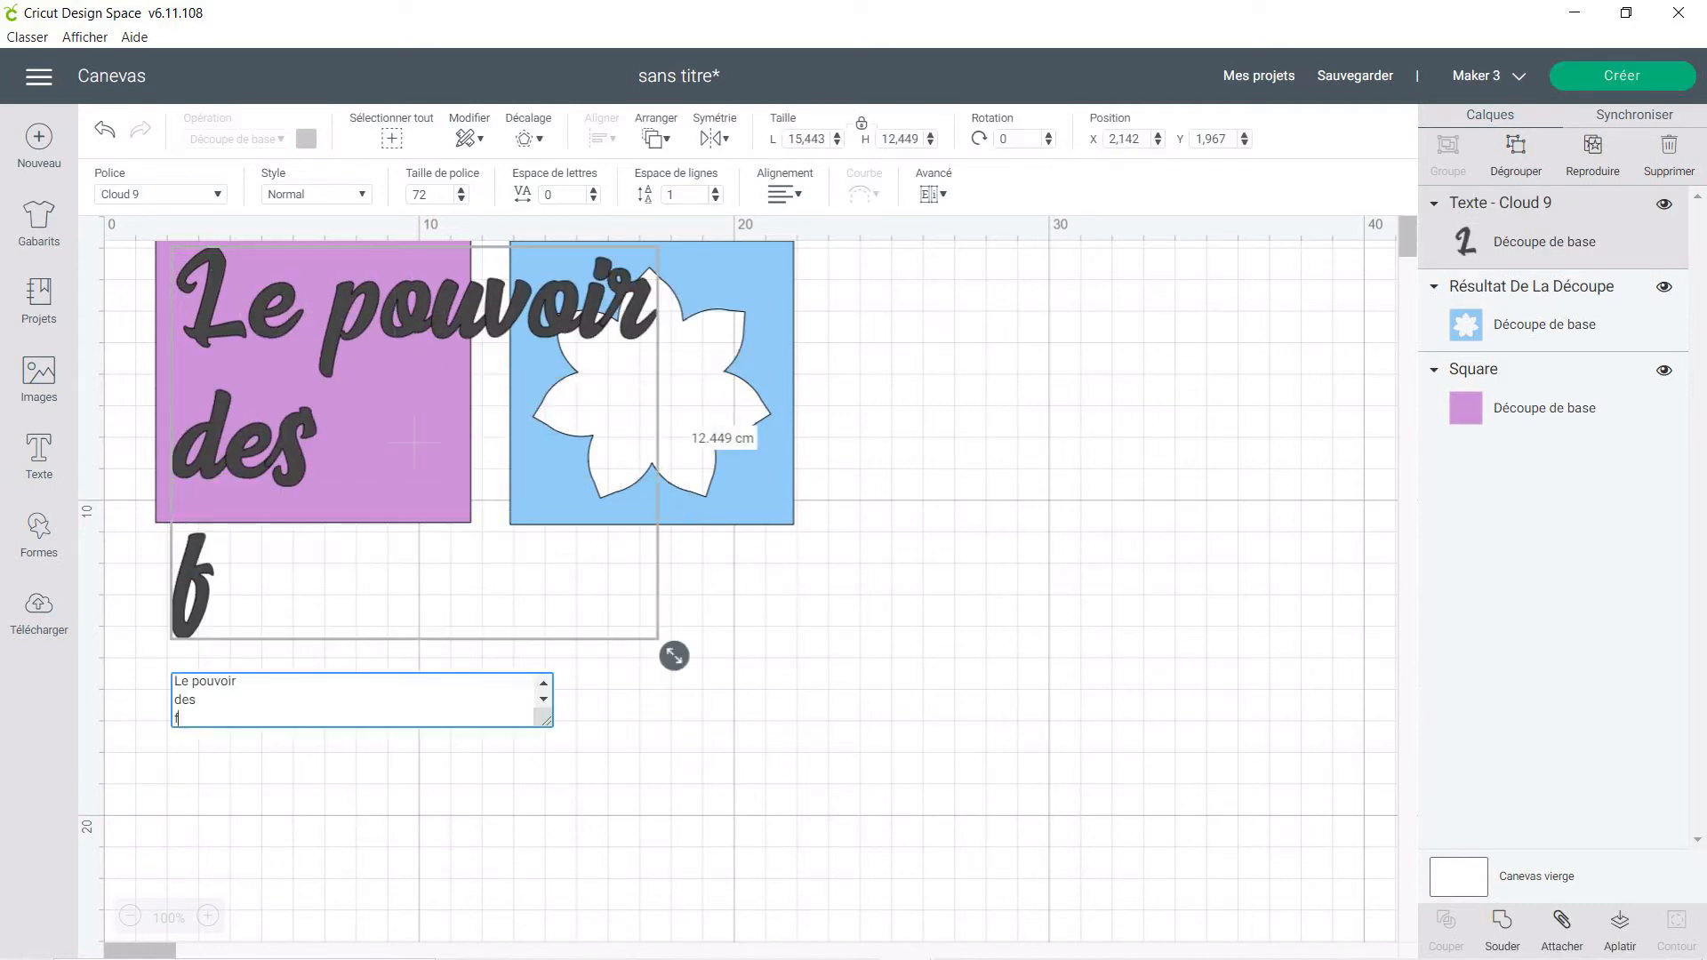
{"action": "type", "text": "leru"}
{"action": "key", "text": "BackSpace"}
{"action": "key", "text": "BackSpace"}
{"action": "type", "text": "ur"}
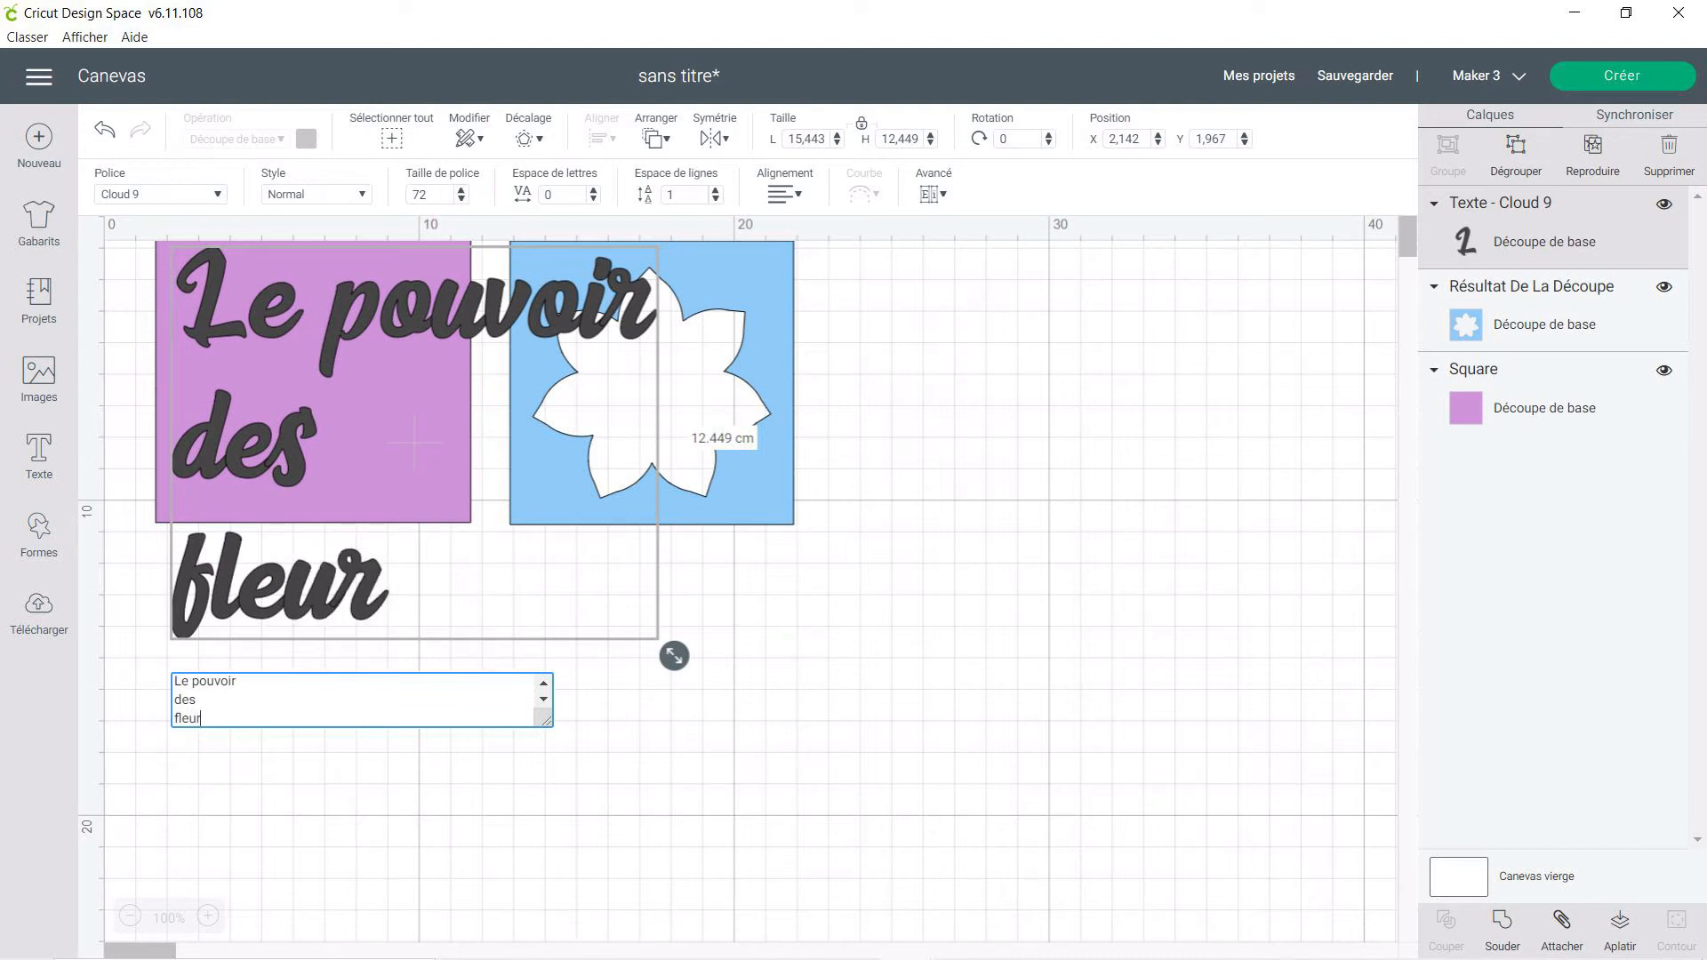
{"action": "type", "text": "s"}
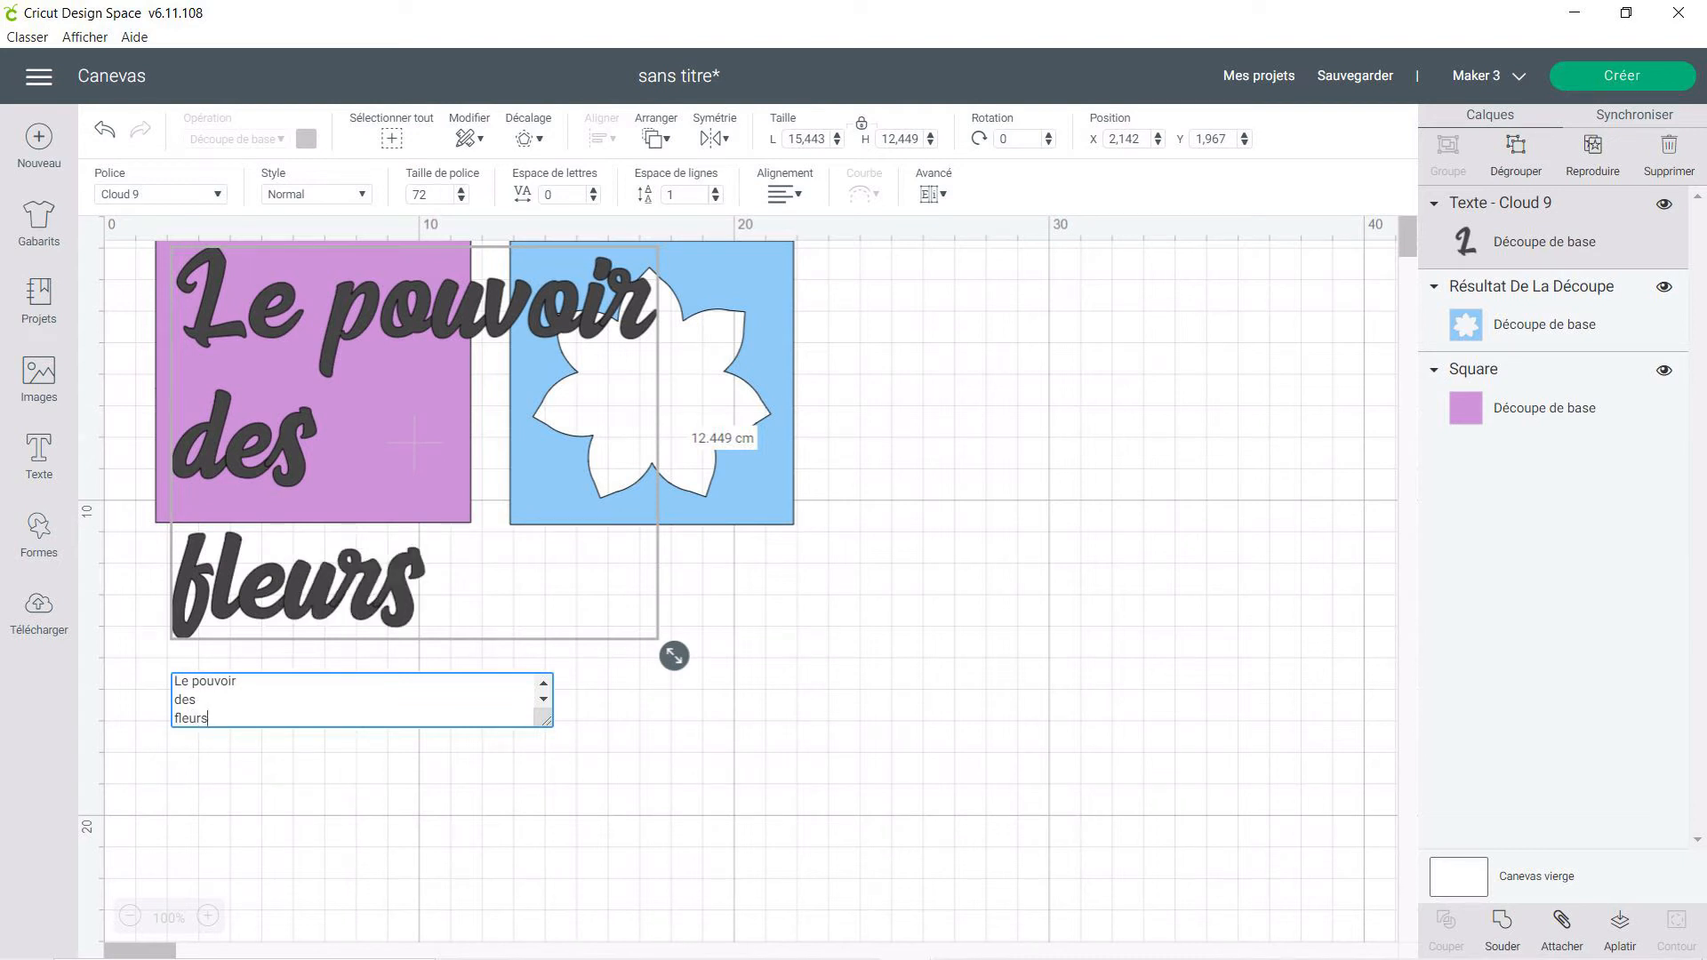
Move the text into the free space beyond the blue frame and centre-align its lines.
{"action": "left_click", "coordinate": [414, 442]}
{"action": "left_click_drag", "start_coordinate": [414, 442], "coordinate": [1052, 504]}
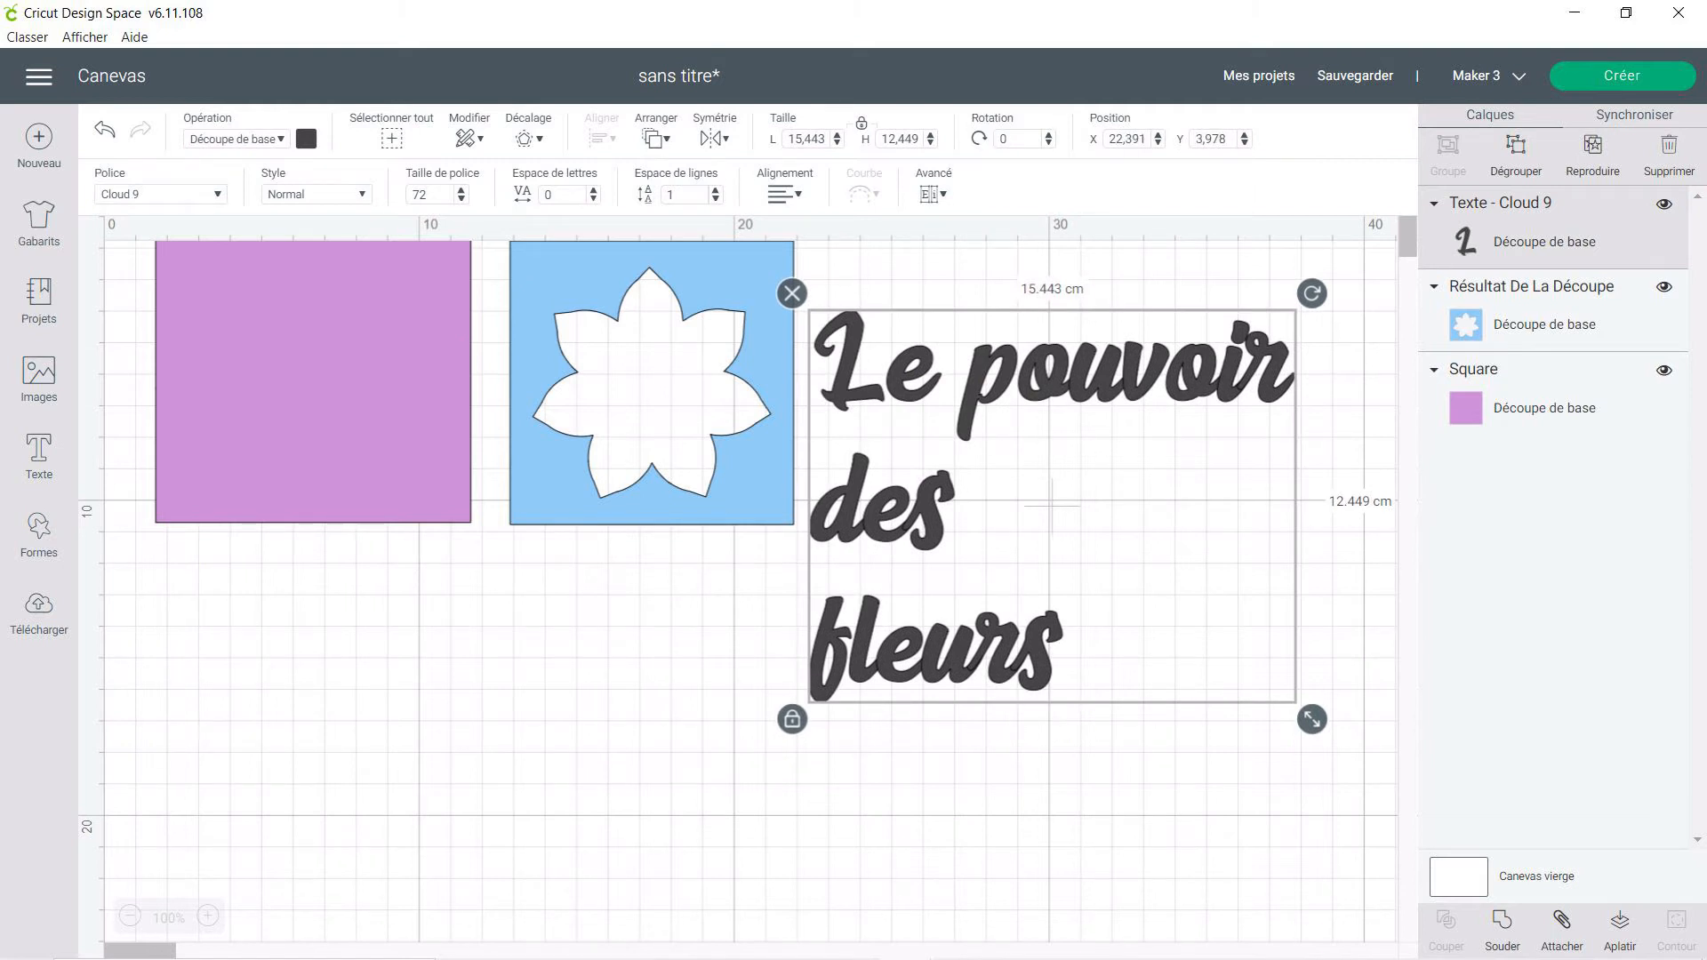
{"action": "left_click", "coordinate": [784, 194]}
{"action": "left_click", "coordinate": [827, 255]}
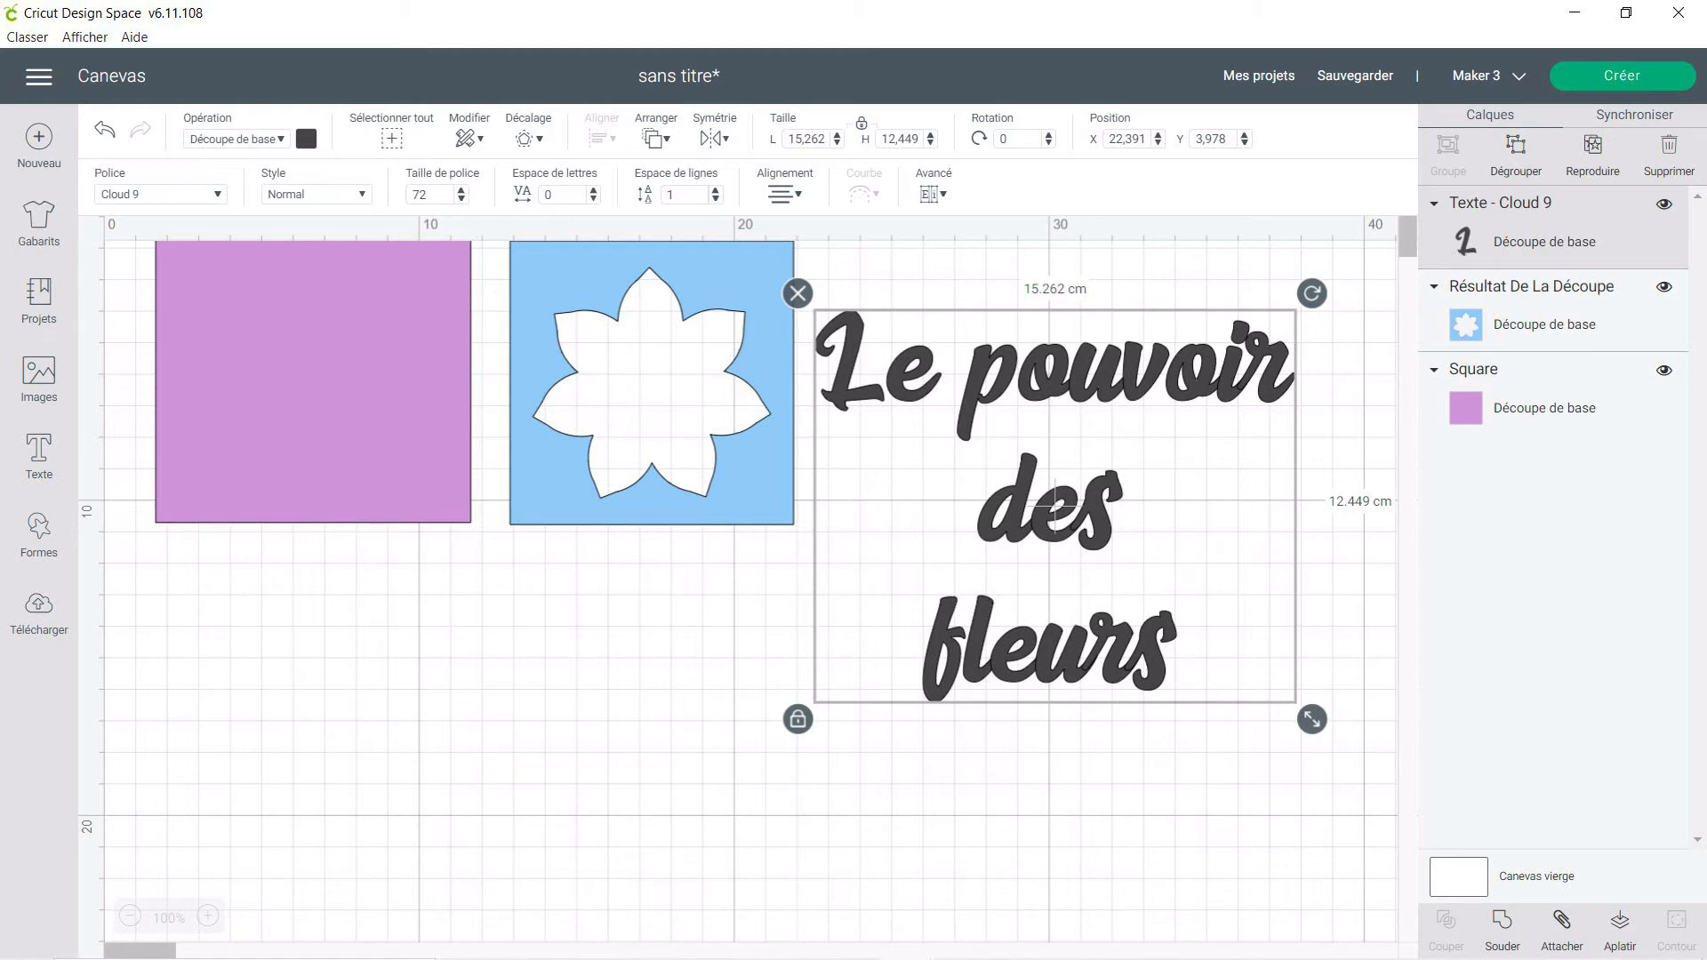
Change the text's material colour to white.
{"action": "left_click", "coordinate": [306, 138]}
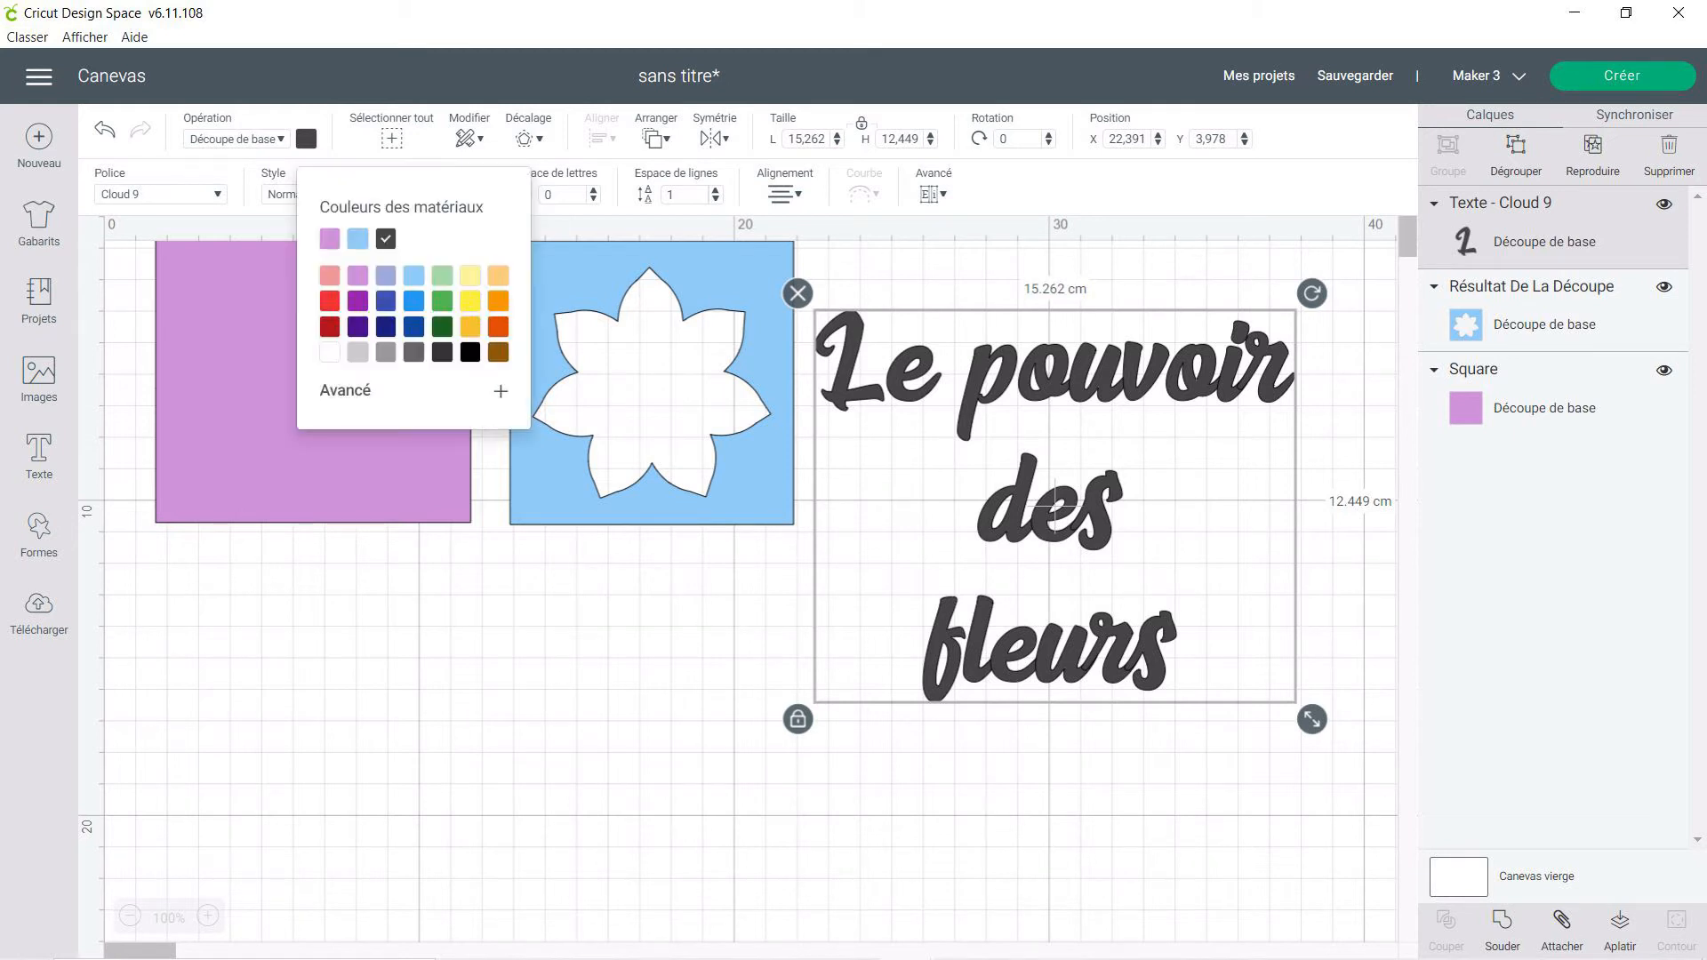
{"action": "left_click", "coordinate": [329, 352]}
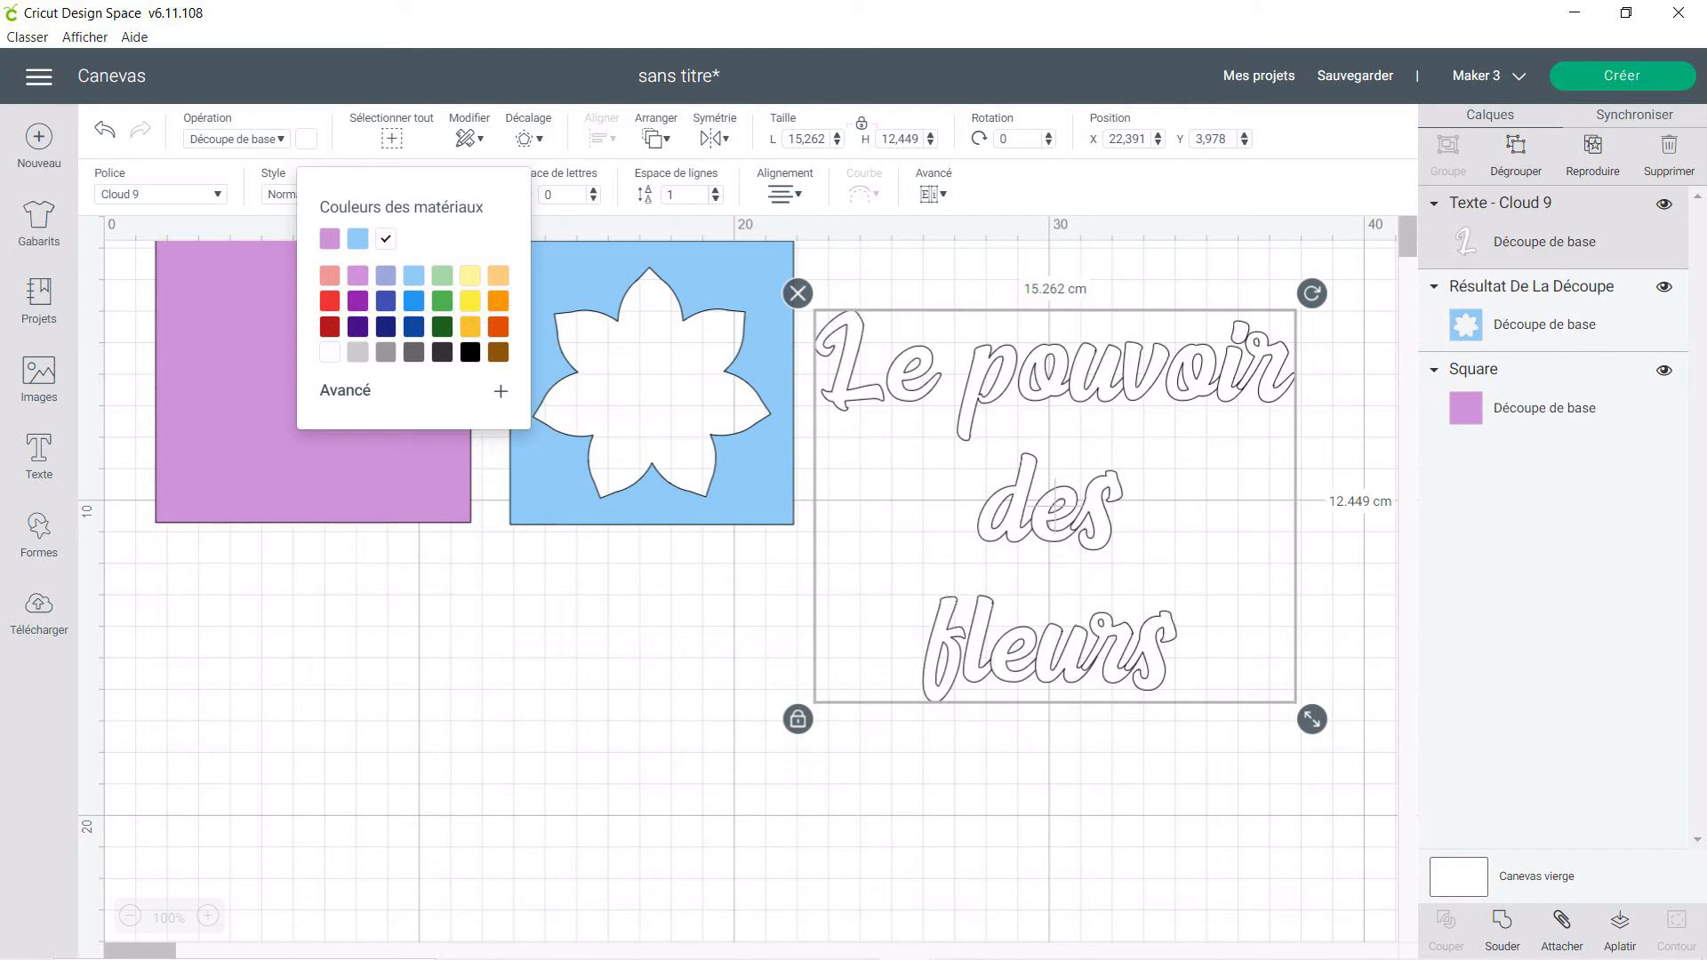
{"action": "key", "text": "Escape"}
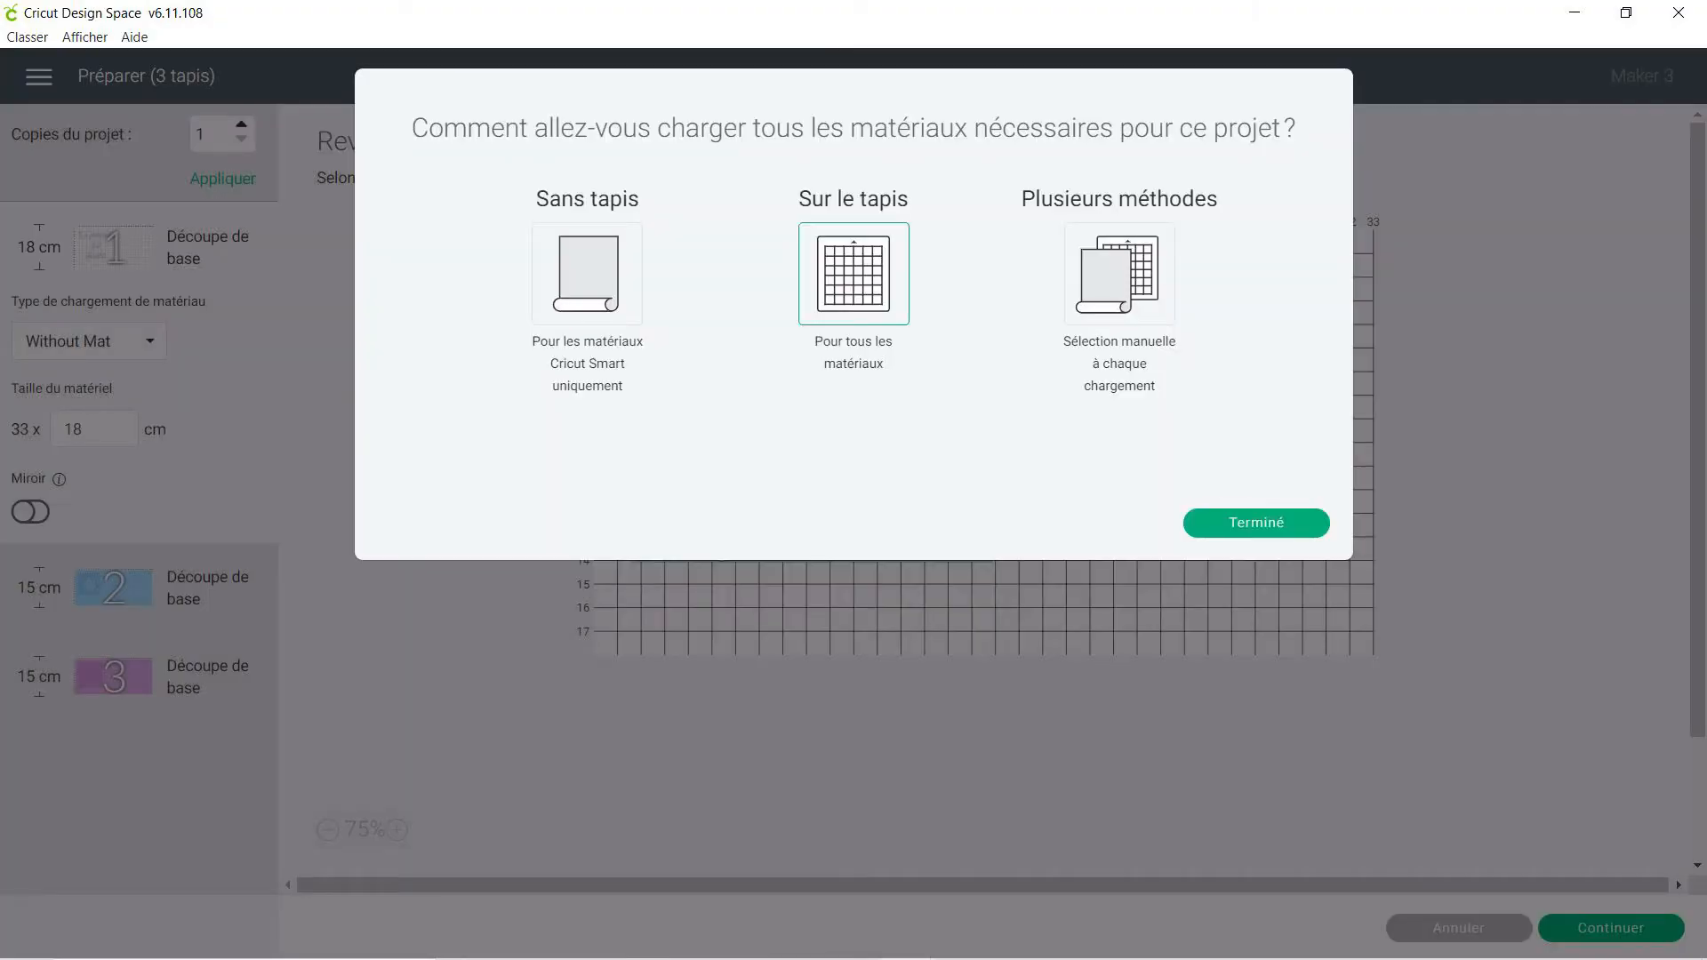
Preview the text on the cutting mat with the "Sur le tapis" loading method, then return to the canvas.
{"action": "left_click", "coordinate": [1257, 523]}
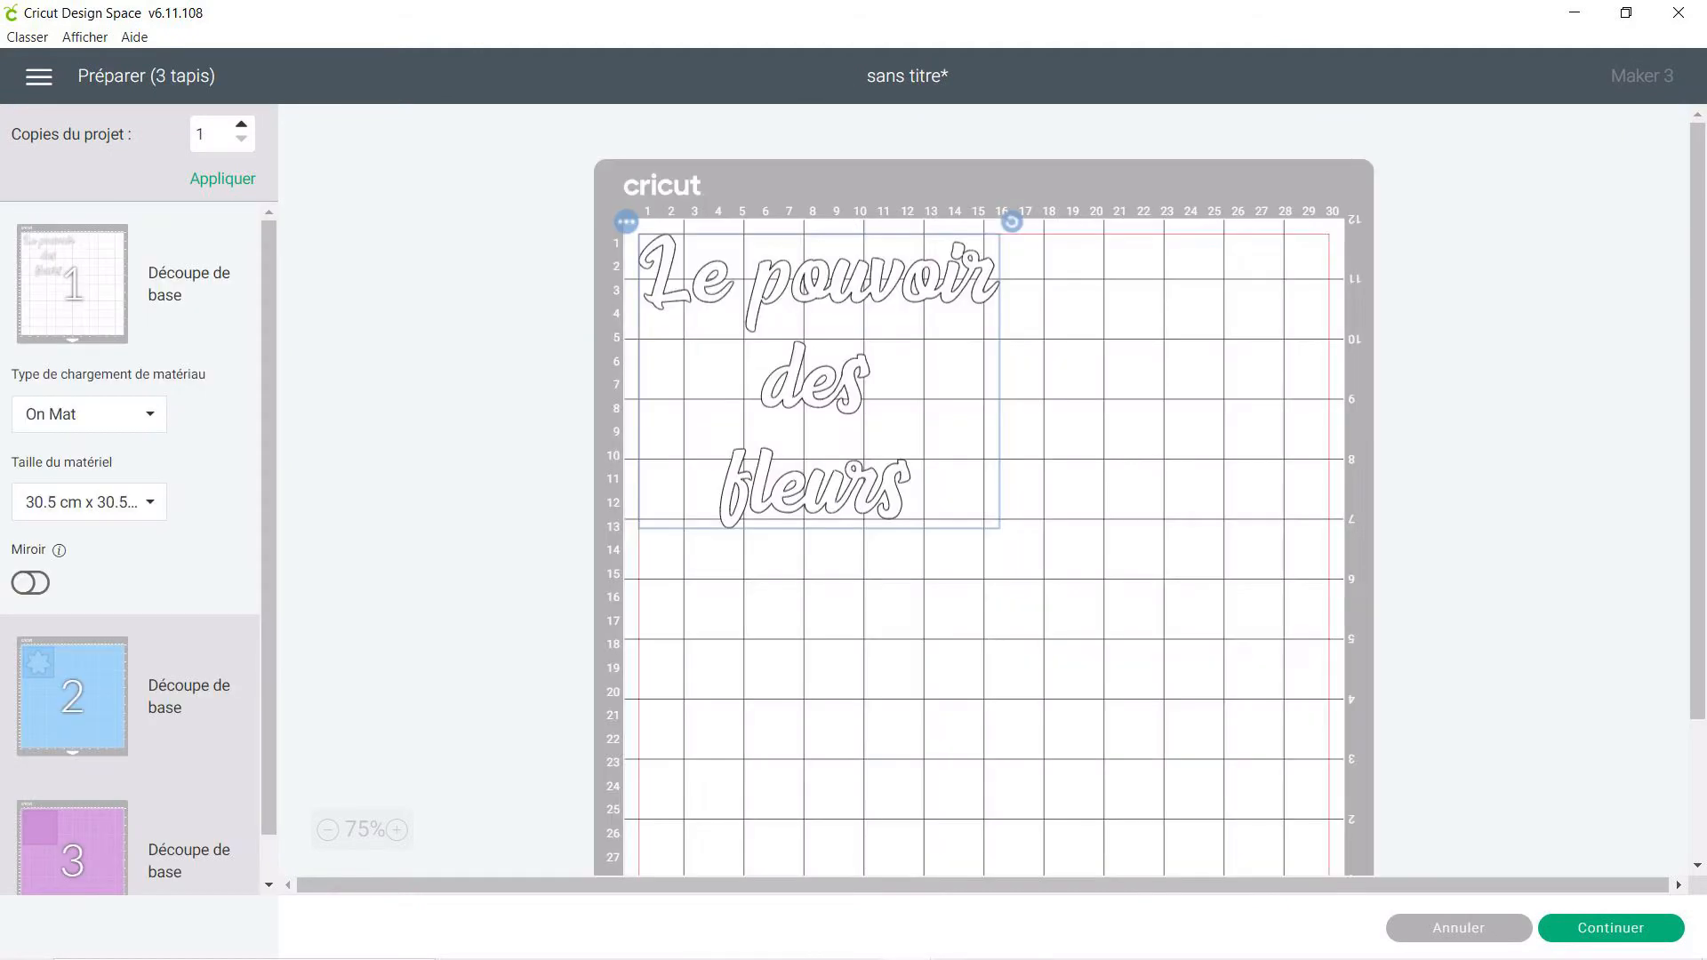
{"action": "left_click", "coordinate": [397, 830]}
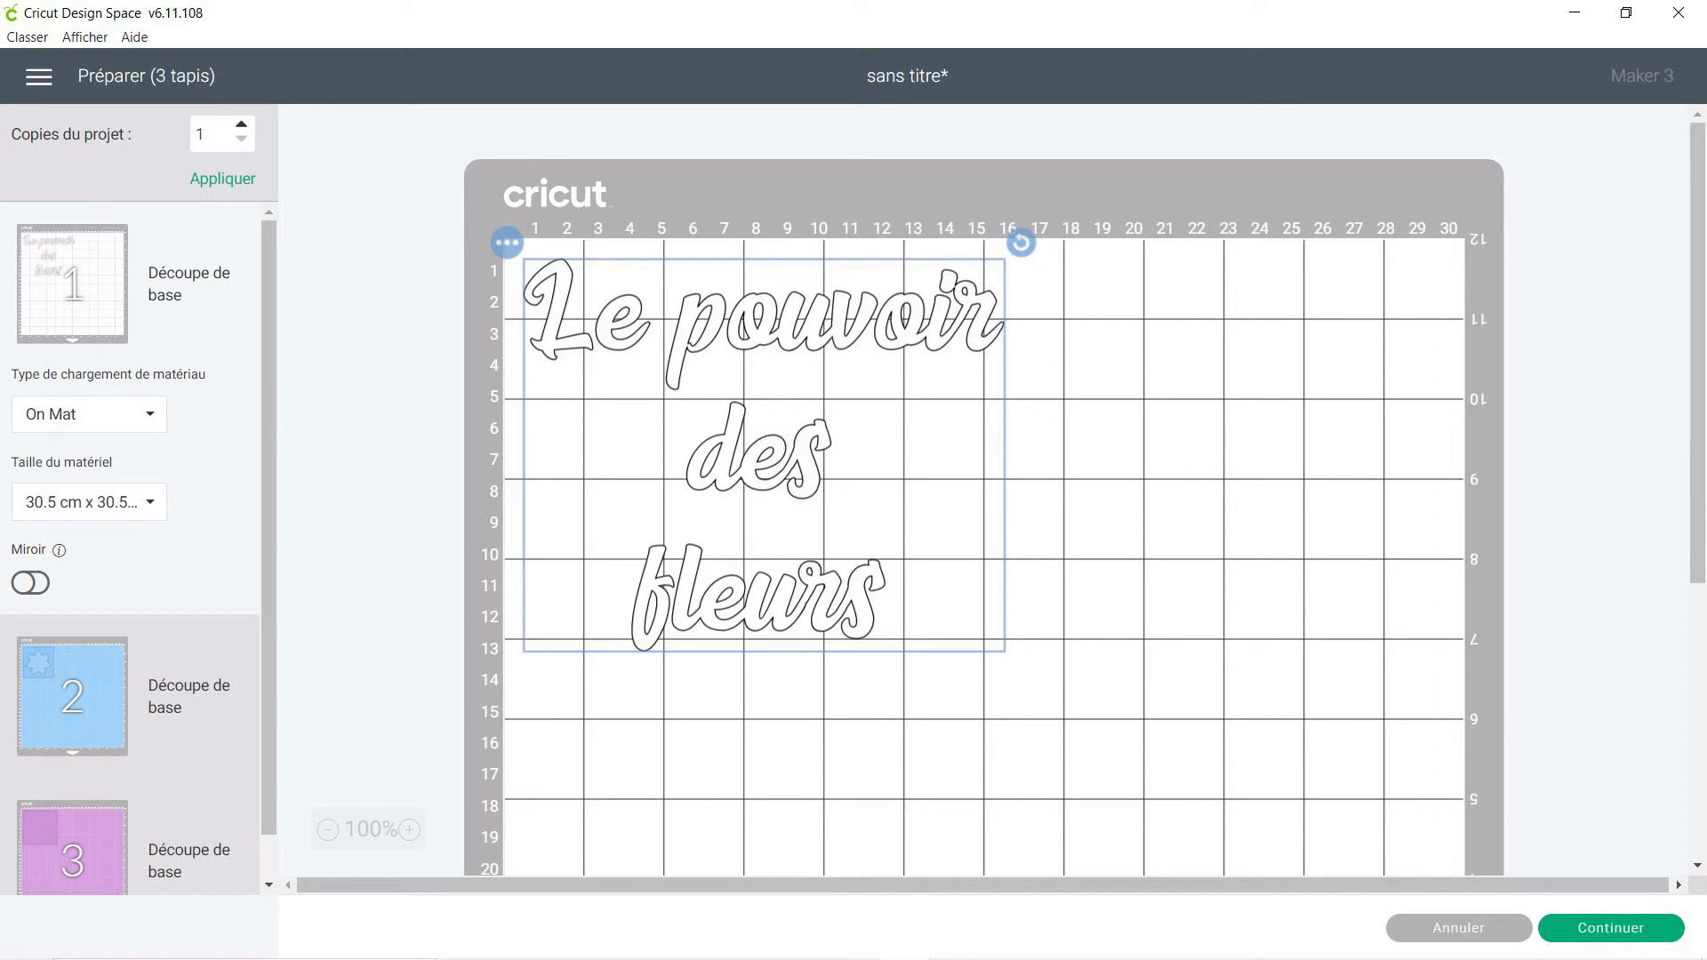
{"action": "left_click", "coordinate": [1458, 927]}
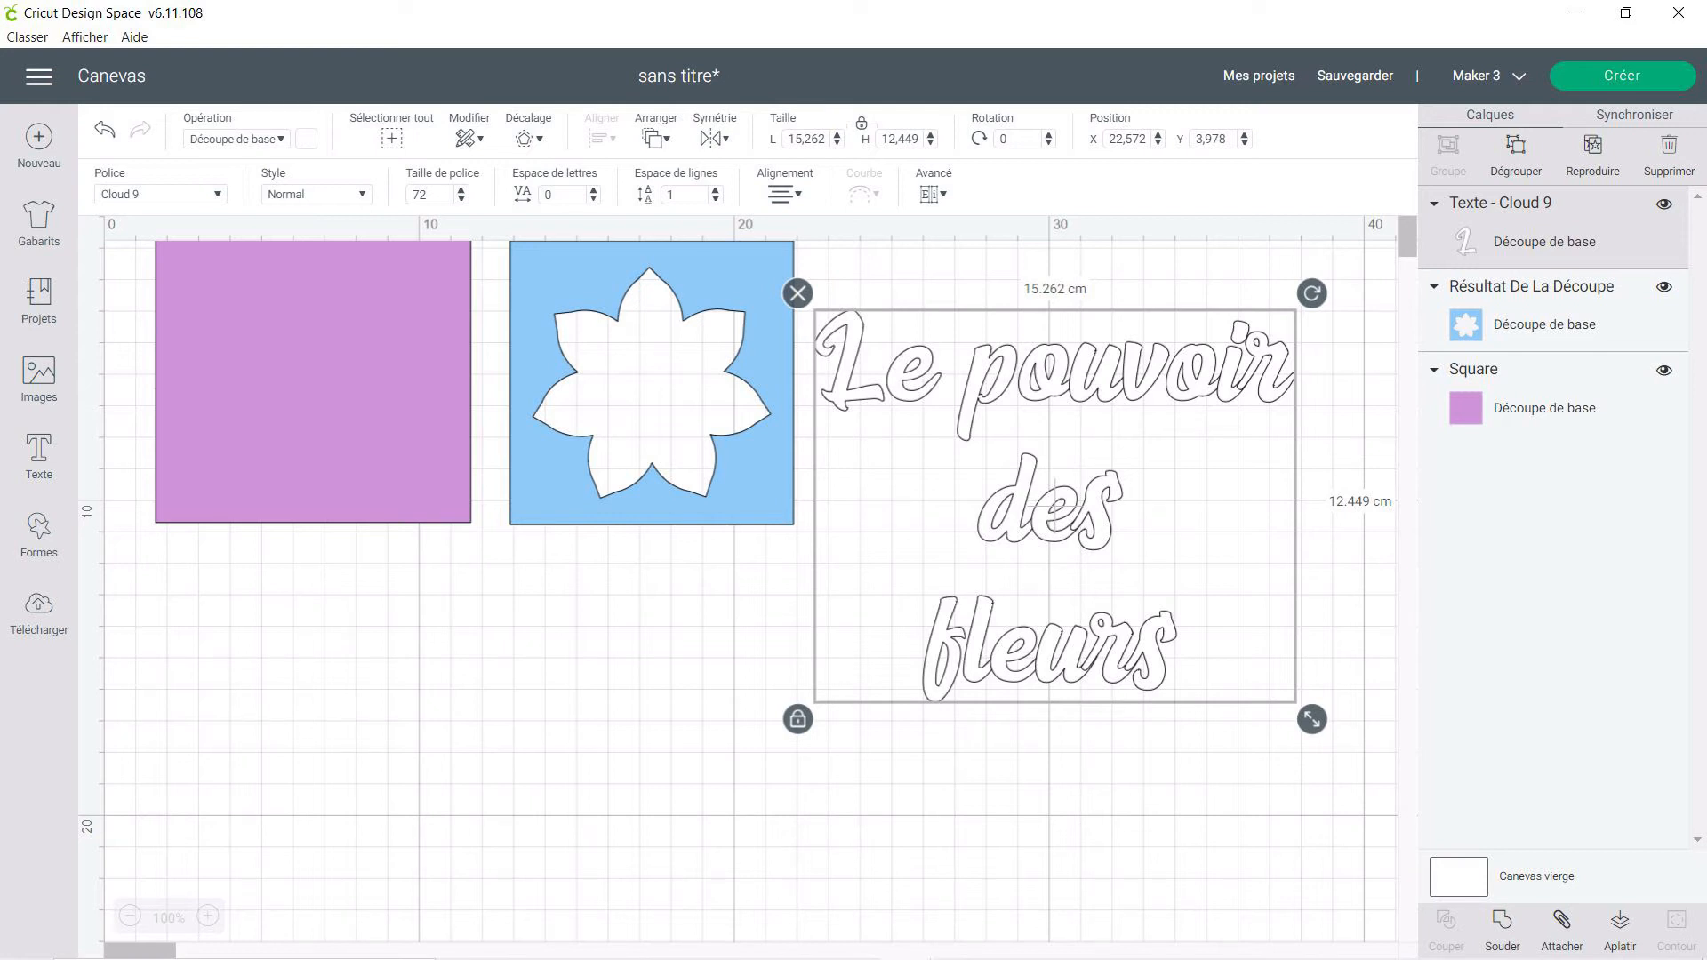
Weld the text into a single shape and change its operation to the Stylo drawing type.
{"action": "left_click", "coordinate": [1502, 930]}
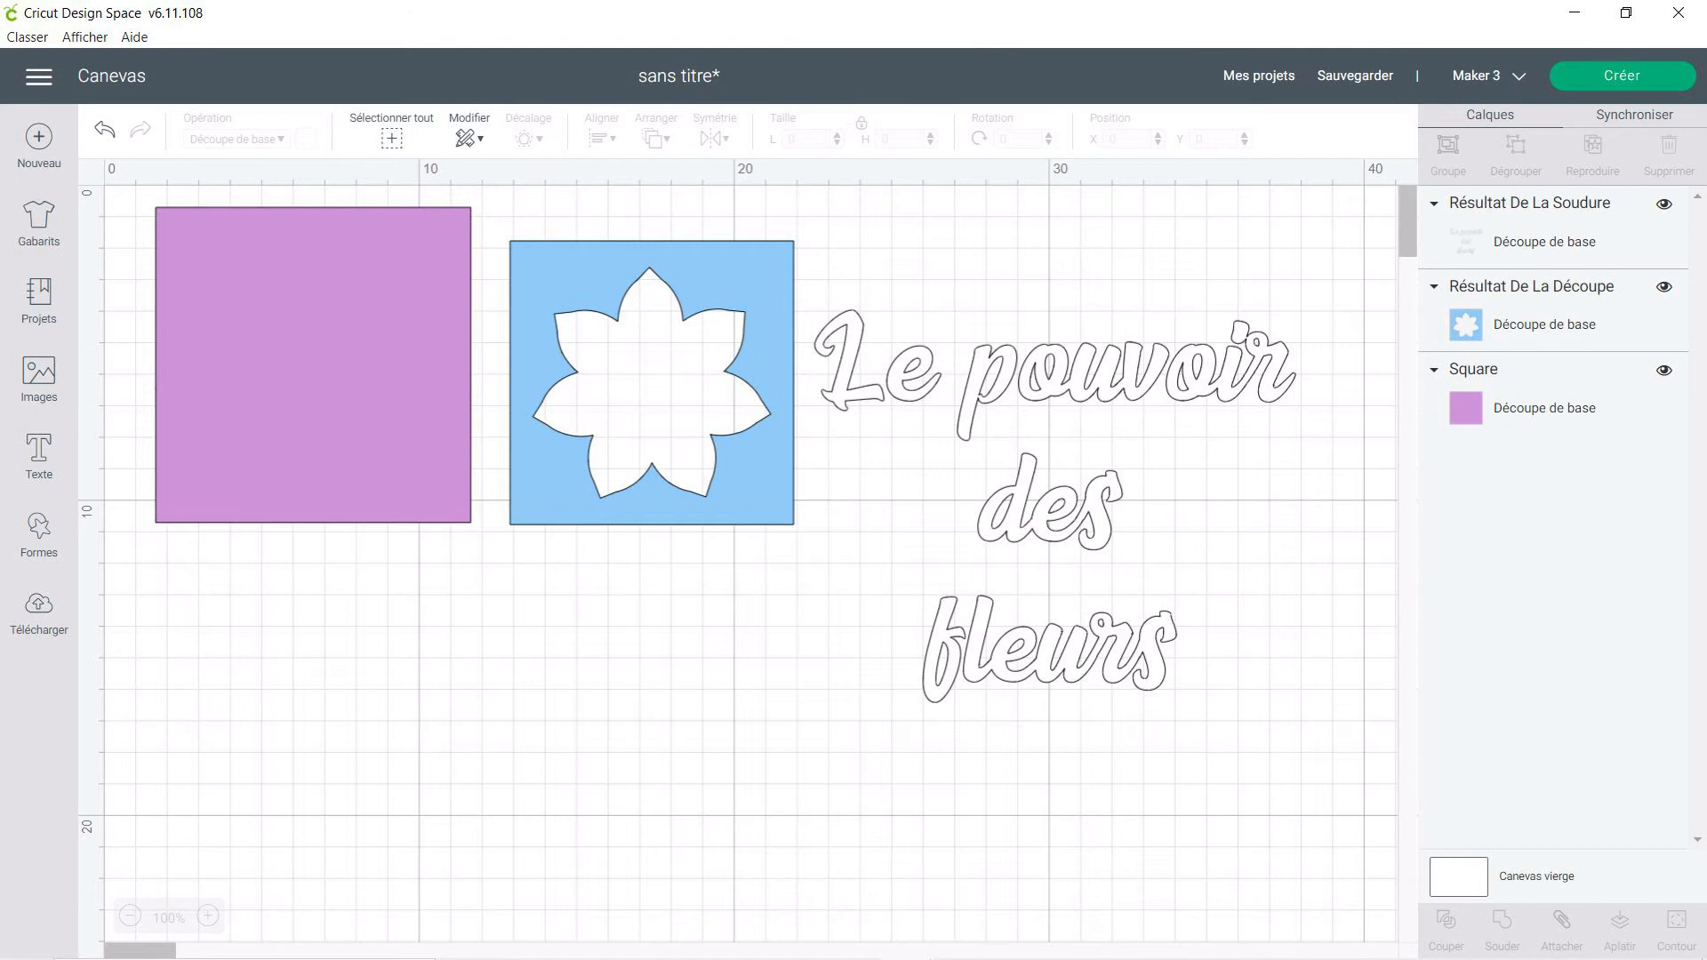
{"action": "left_click_drag", "start_coordinate": [1049, 515], "coordinate": [396, 591]}
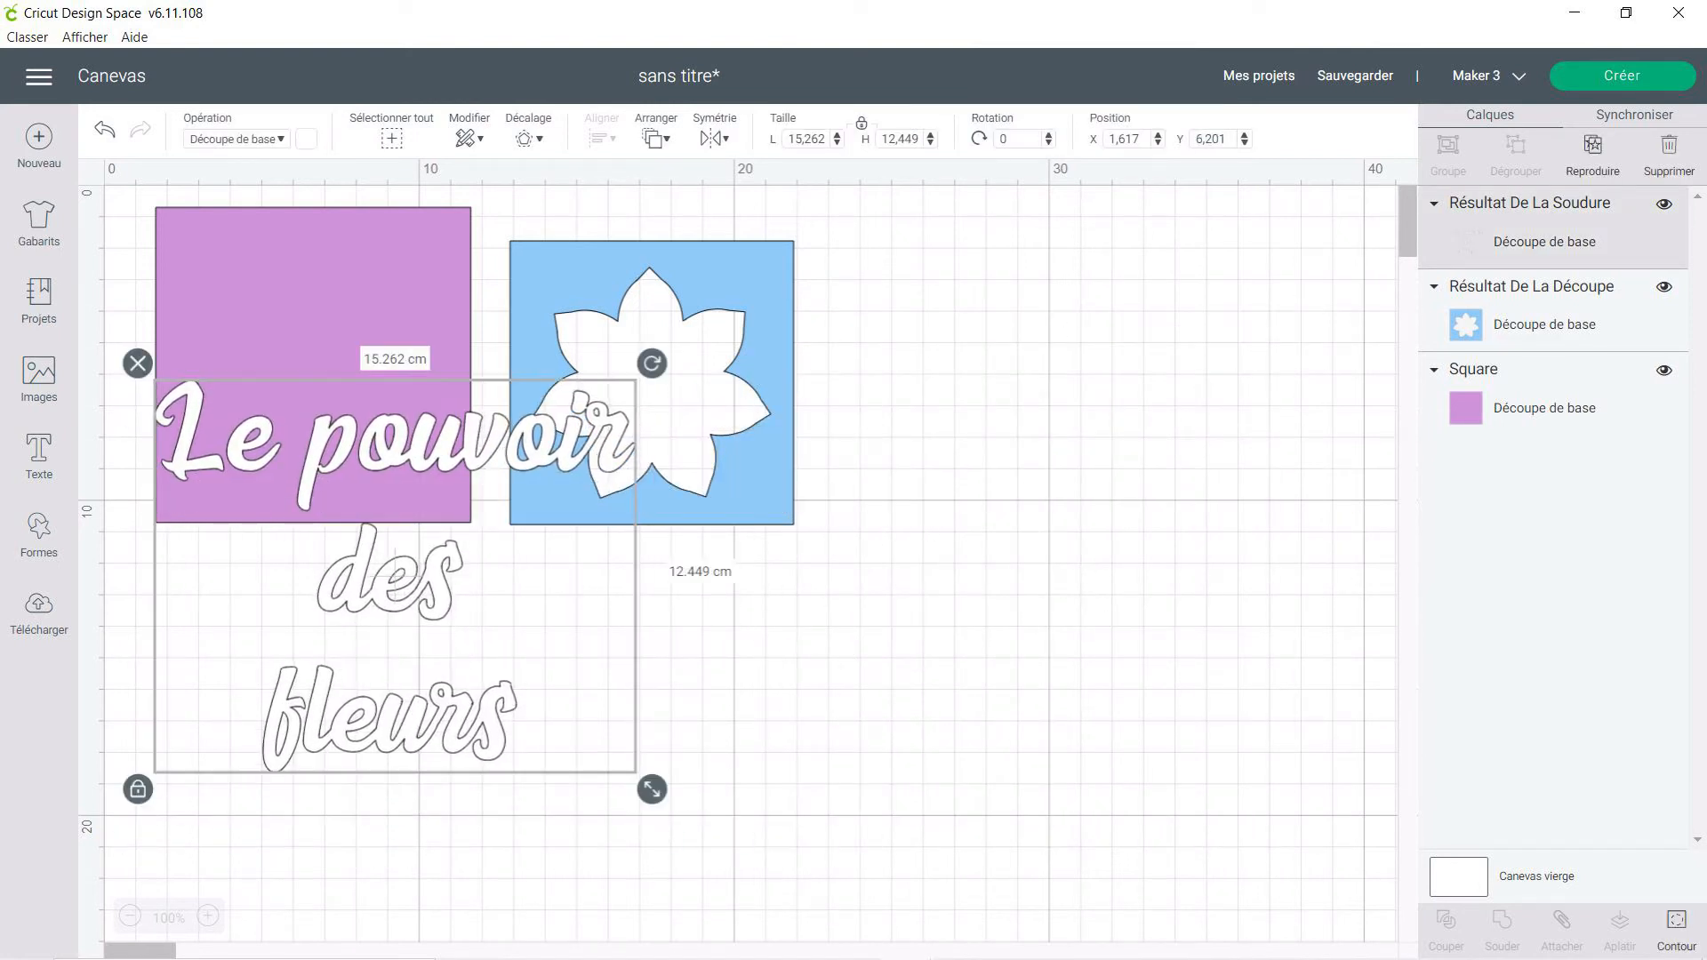
{"action": "left_click", "coordinate": [236, 139]}
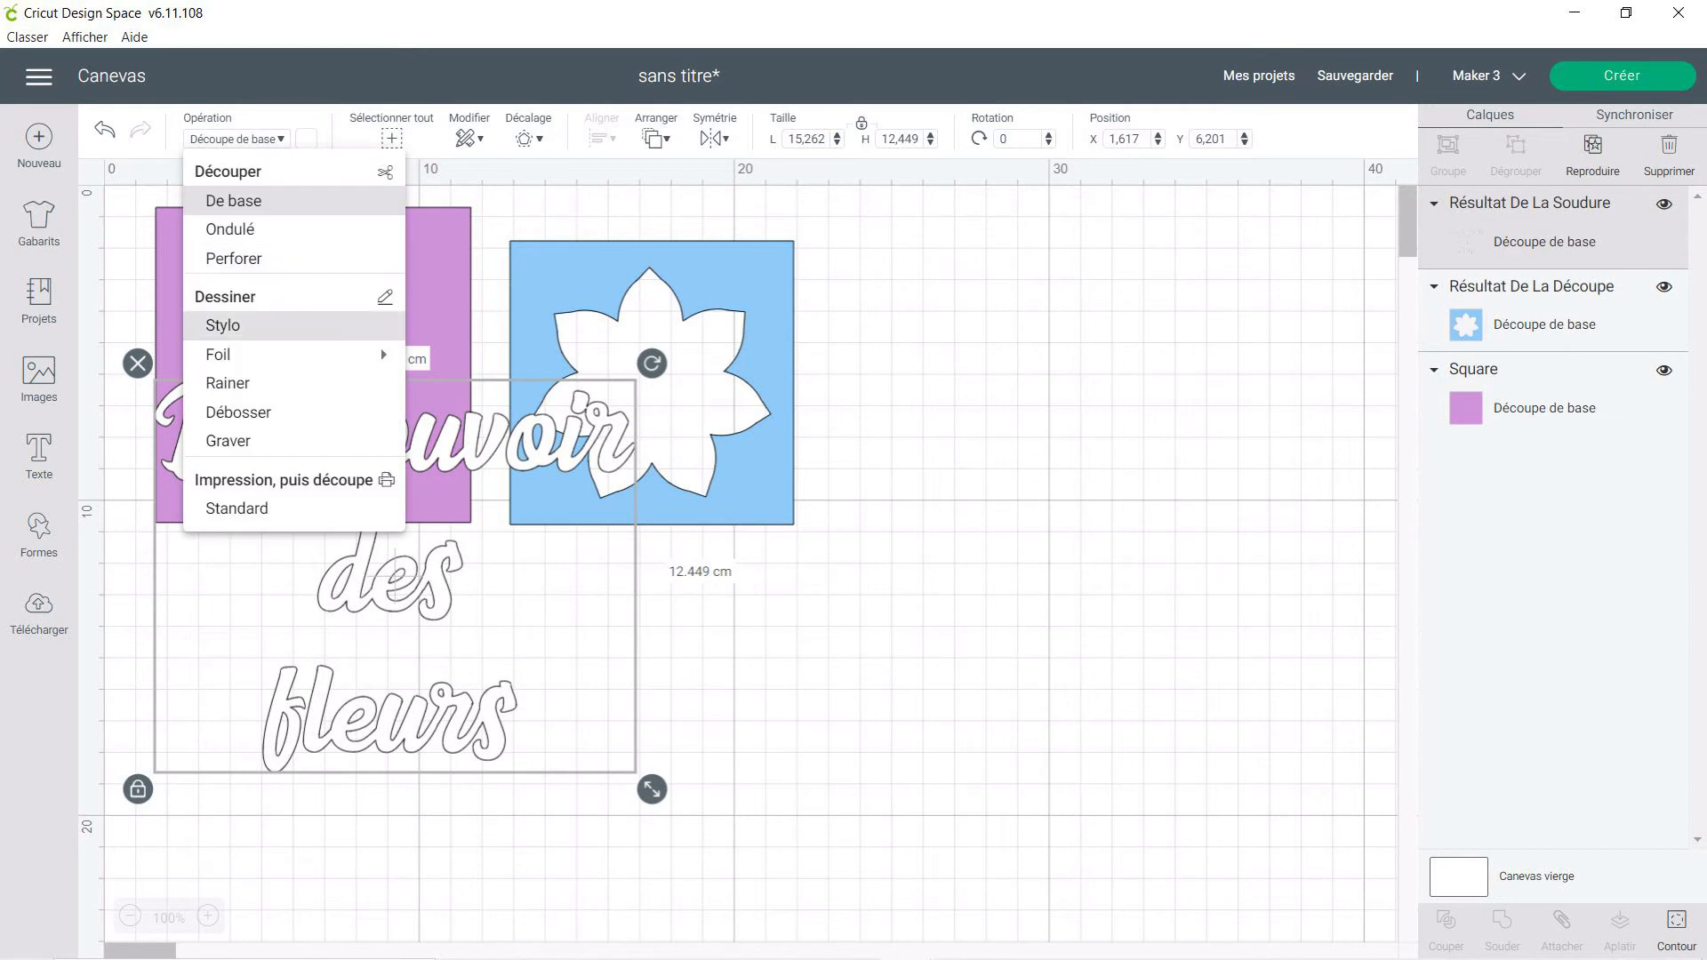
{"action": "left_click", "coordinate": [214, 325]}
Shrink the welded text to about 5.02 × 4.09 cm and position it inside the flower-shaped opening of the blue frame.
{"action": "left_click_drag", "start_coordinate": [652, 789], "coordinate": [355, 545]}
{"action": "left_click_drag", "start_coordinate": [247, 514], "coordinate": [641, 456]}
{"action": "left_click_drag", "start_coordinate": [742, 470], "coordinate": [735, 463]}
{"action": "left_click_drag", "start_coordinate": [642, 383], "coordinate": [655, 390]}
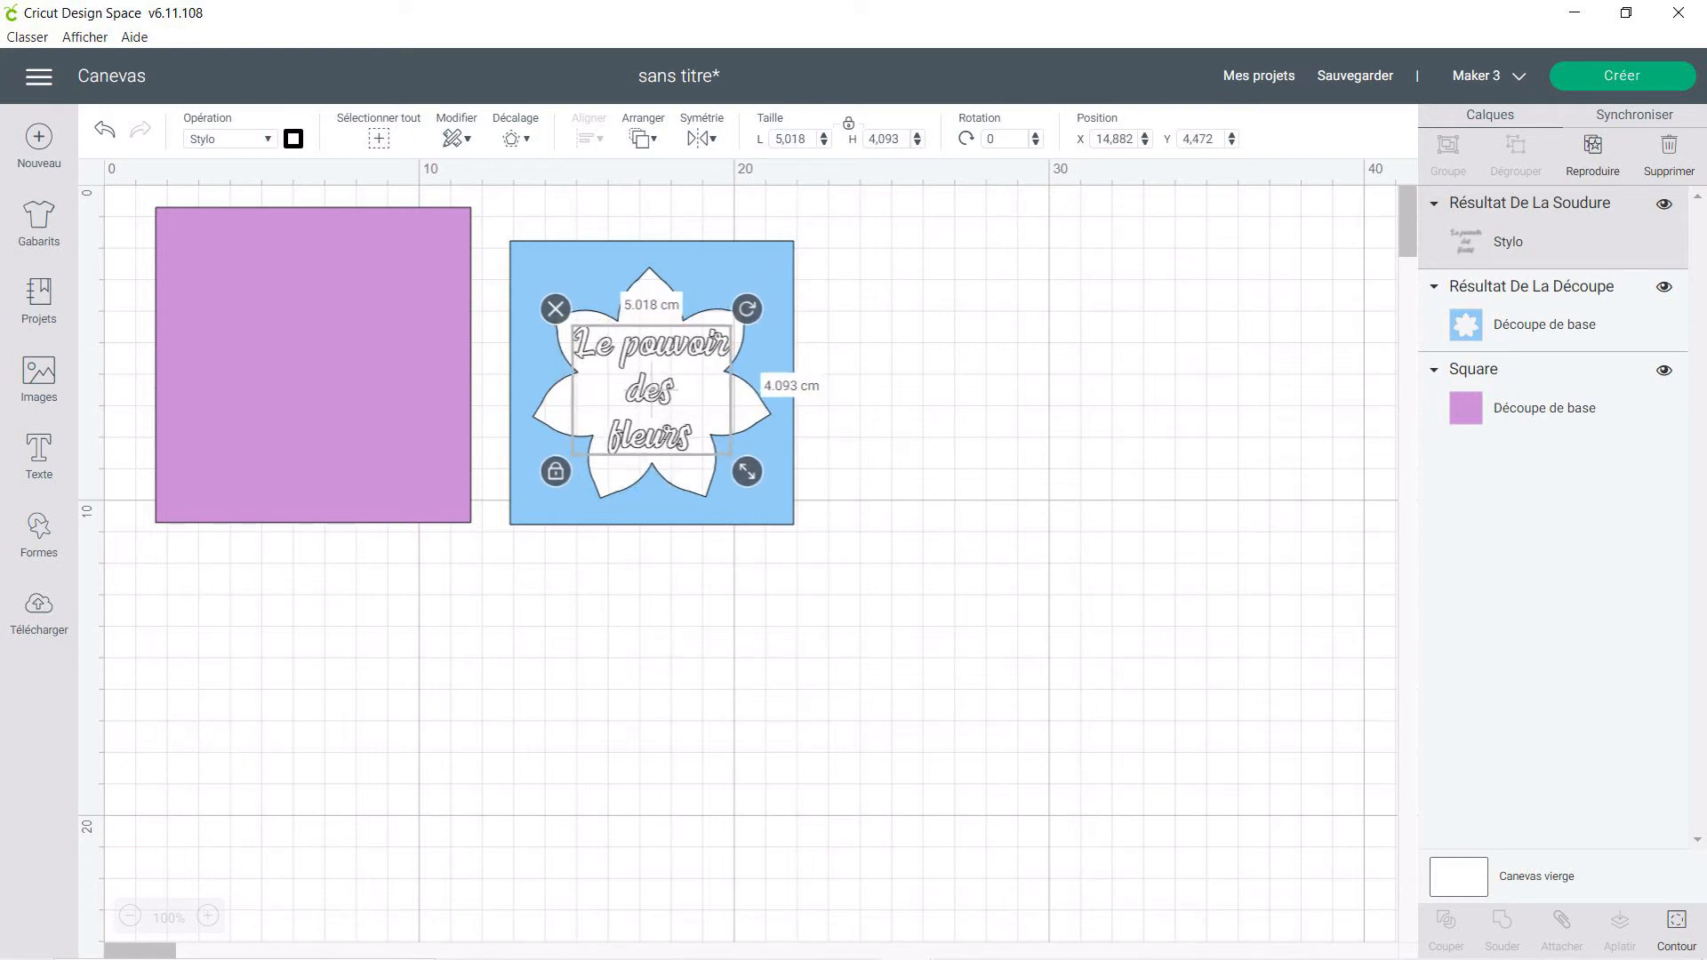
{"action": "key", "text": "Escape"}
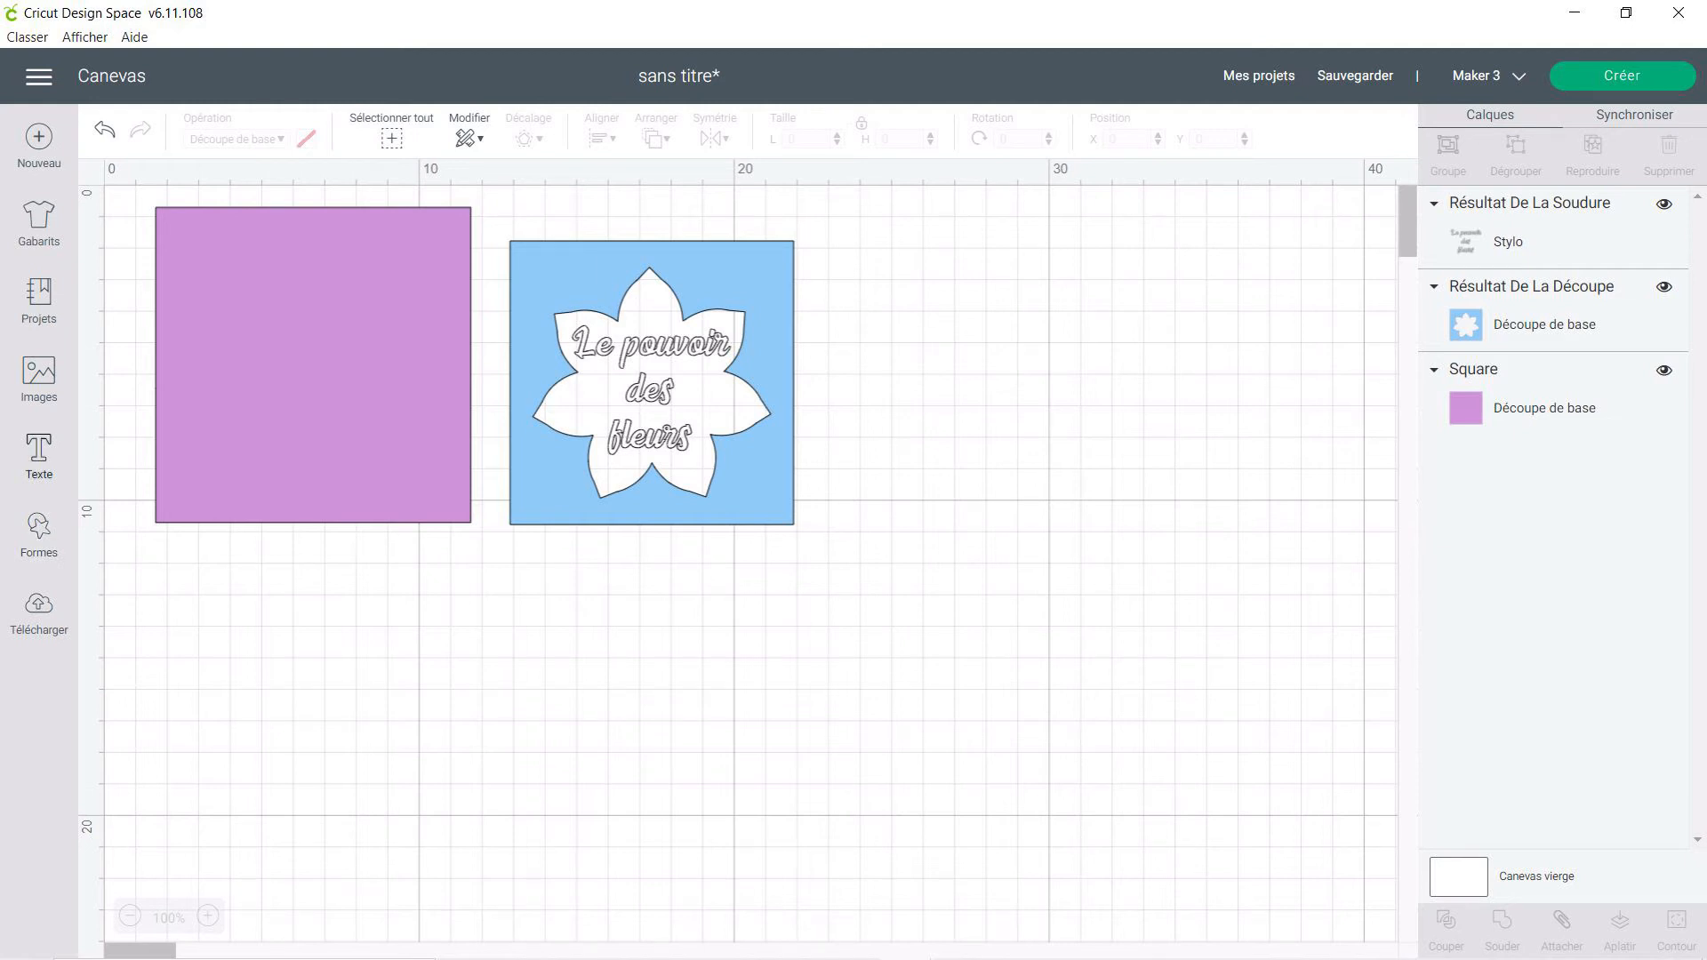
Add a new text object and set its font to Alyssa Stencil Script, filtering the Cricut fonts by Écriture.
{"action": "left_click", "coordinate": [38, 453]}
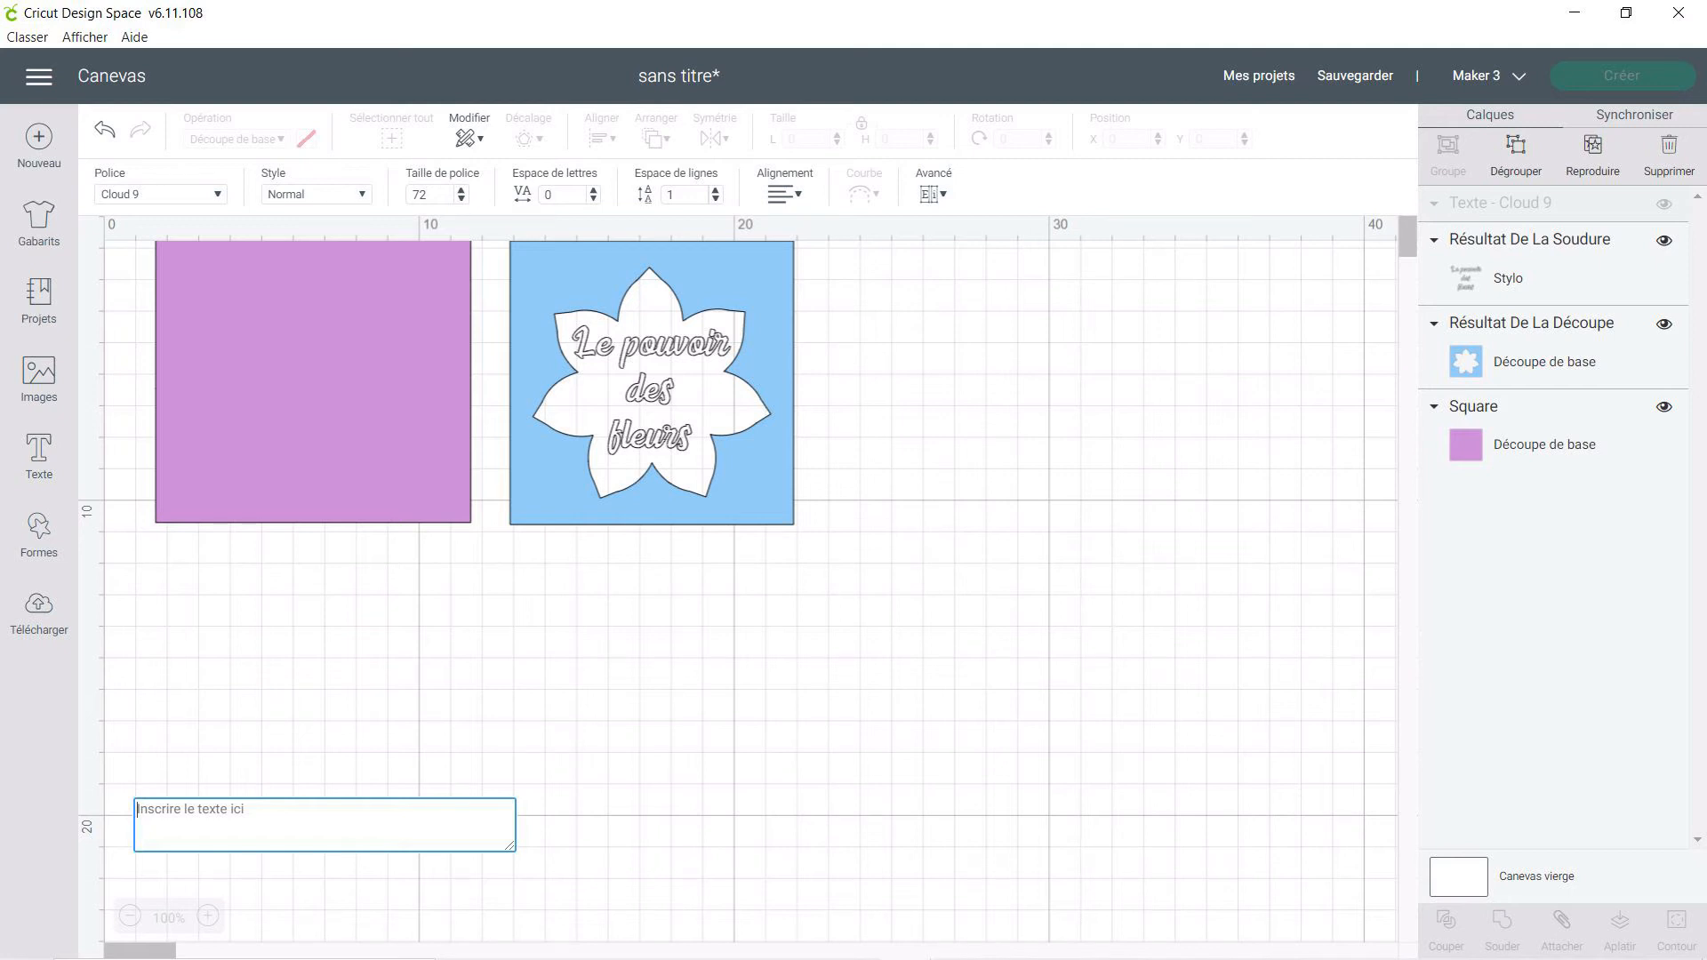
{"action": "left_click", "coordinate": [178, 194]}
{"action": "left_click", "coordinate": [1351, 143]}
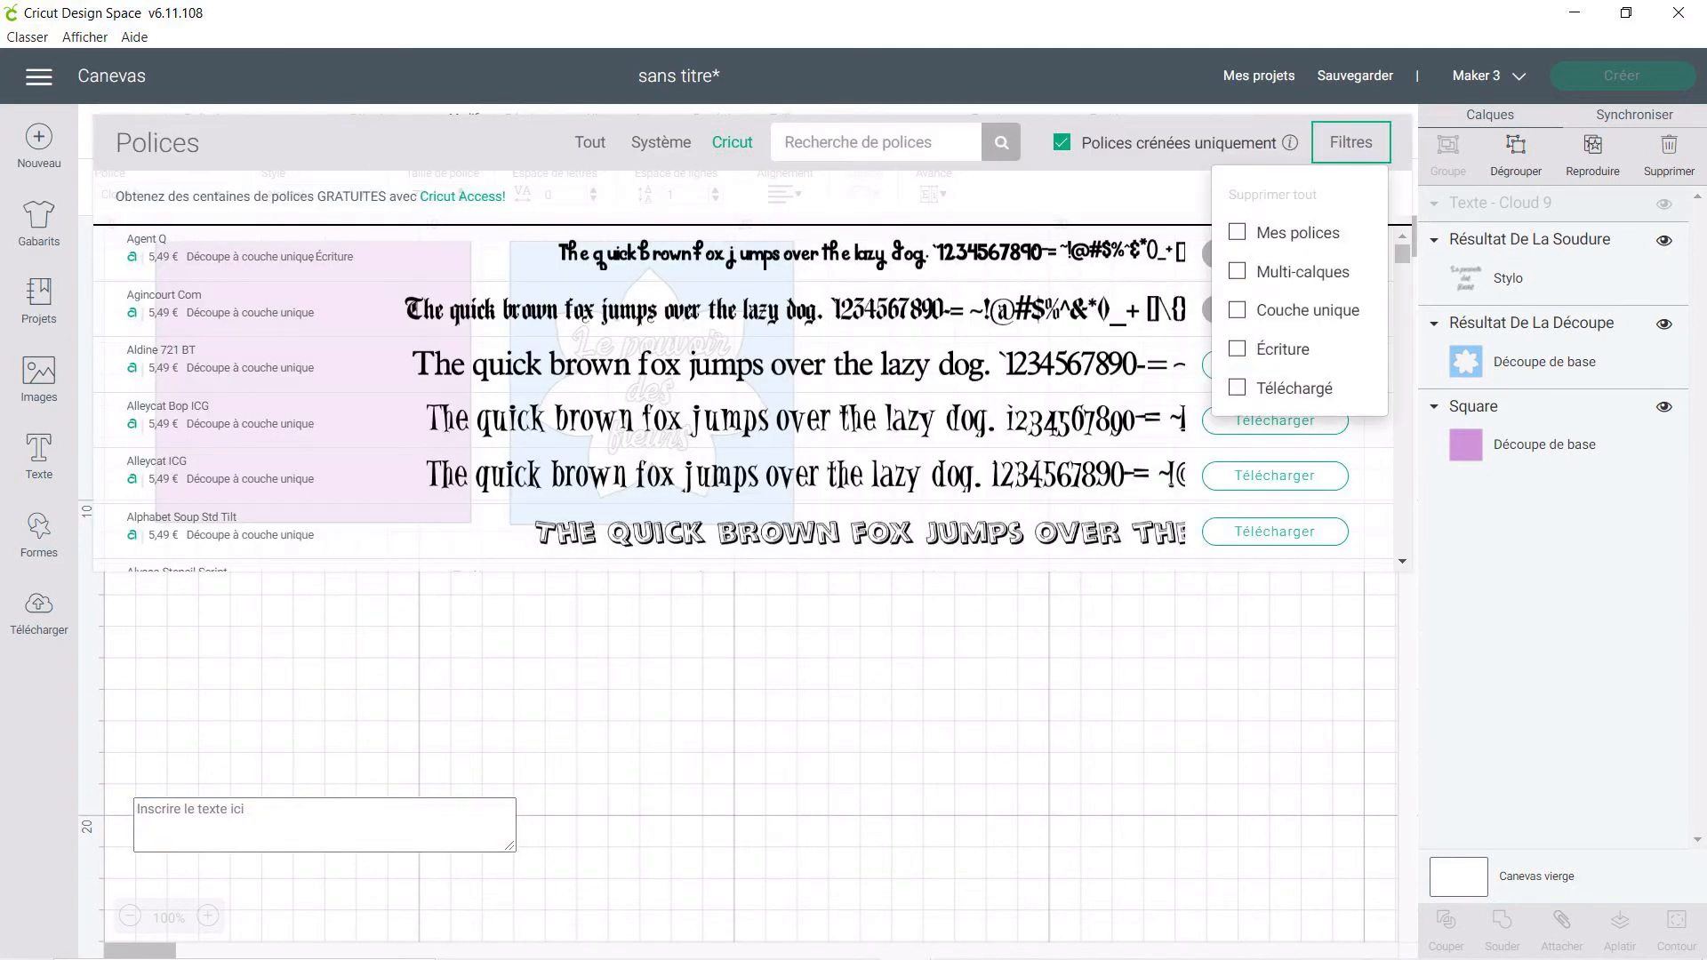
{"action": "left_click", "coordinate": [1237, 349]}
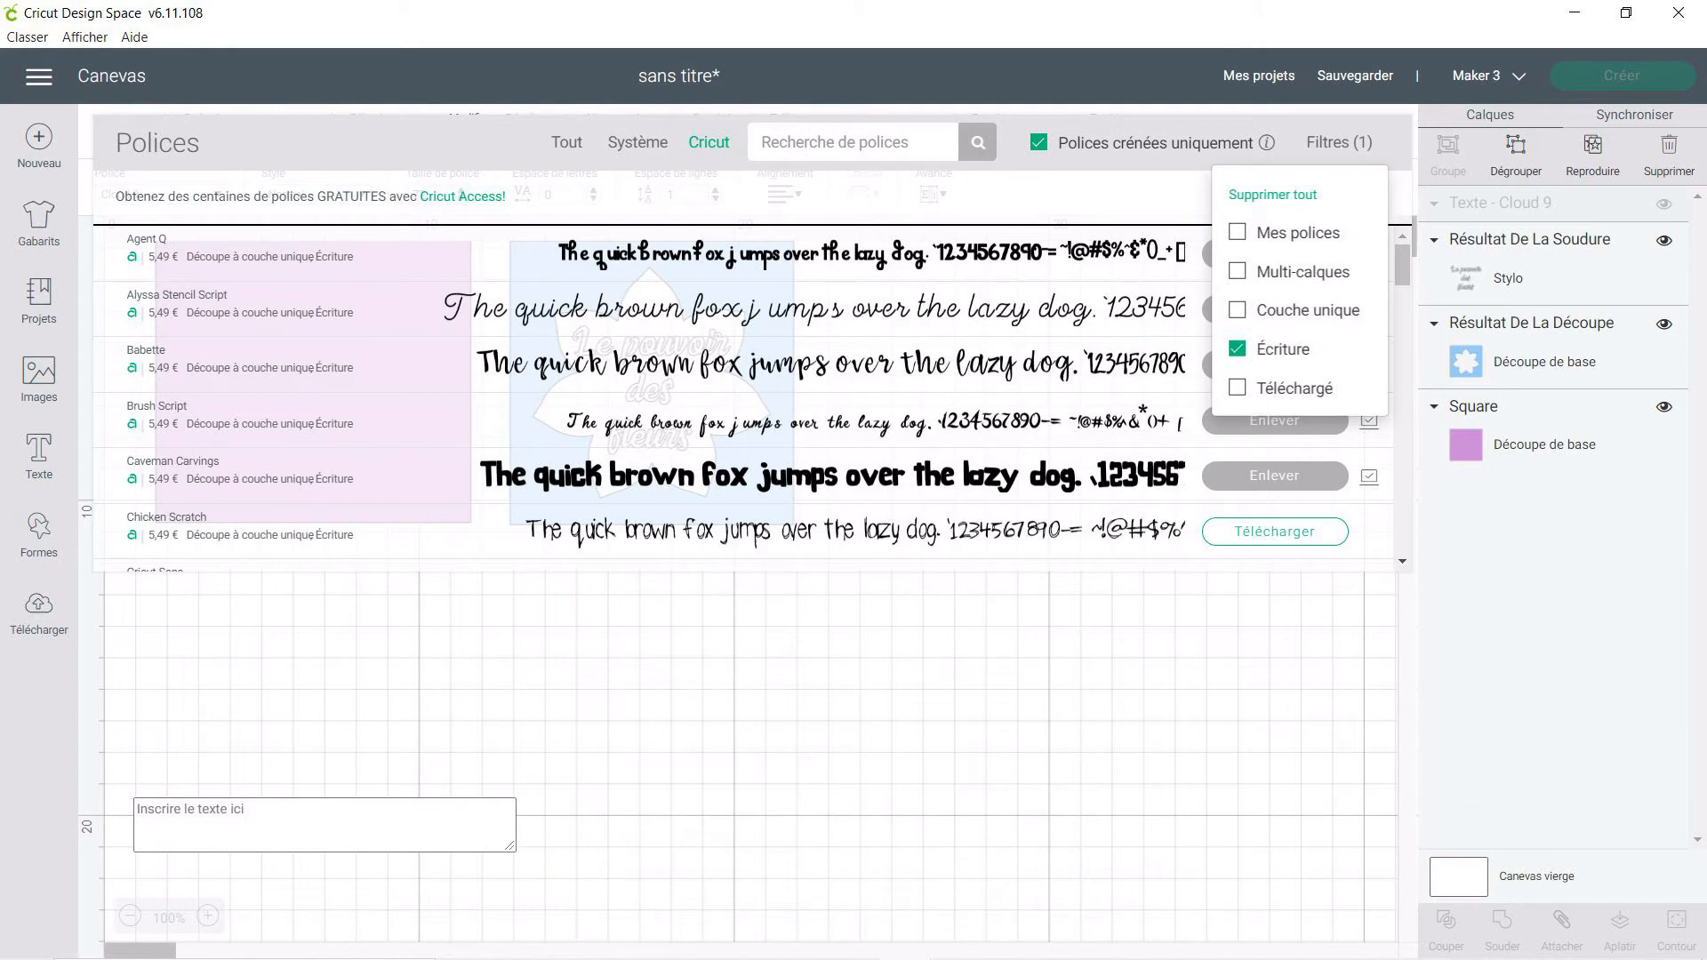
{"action": "left_click", "coordinate": [1402, 265]}
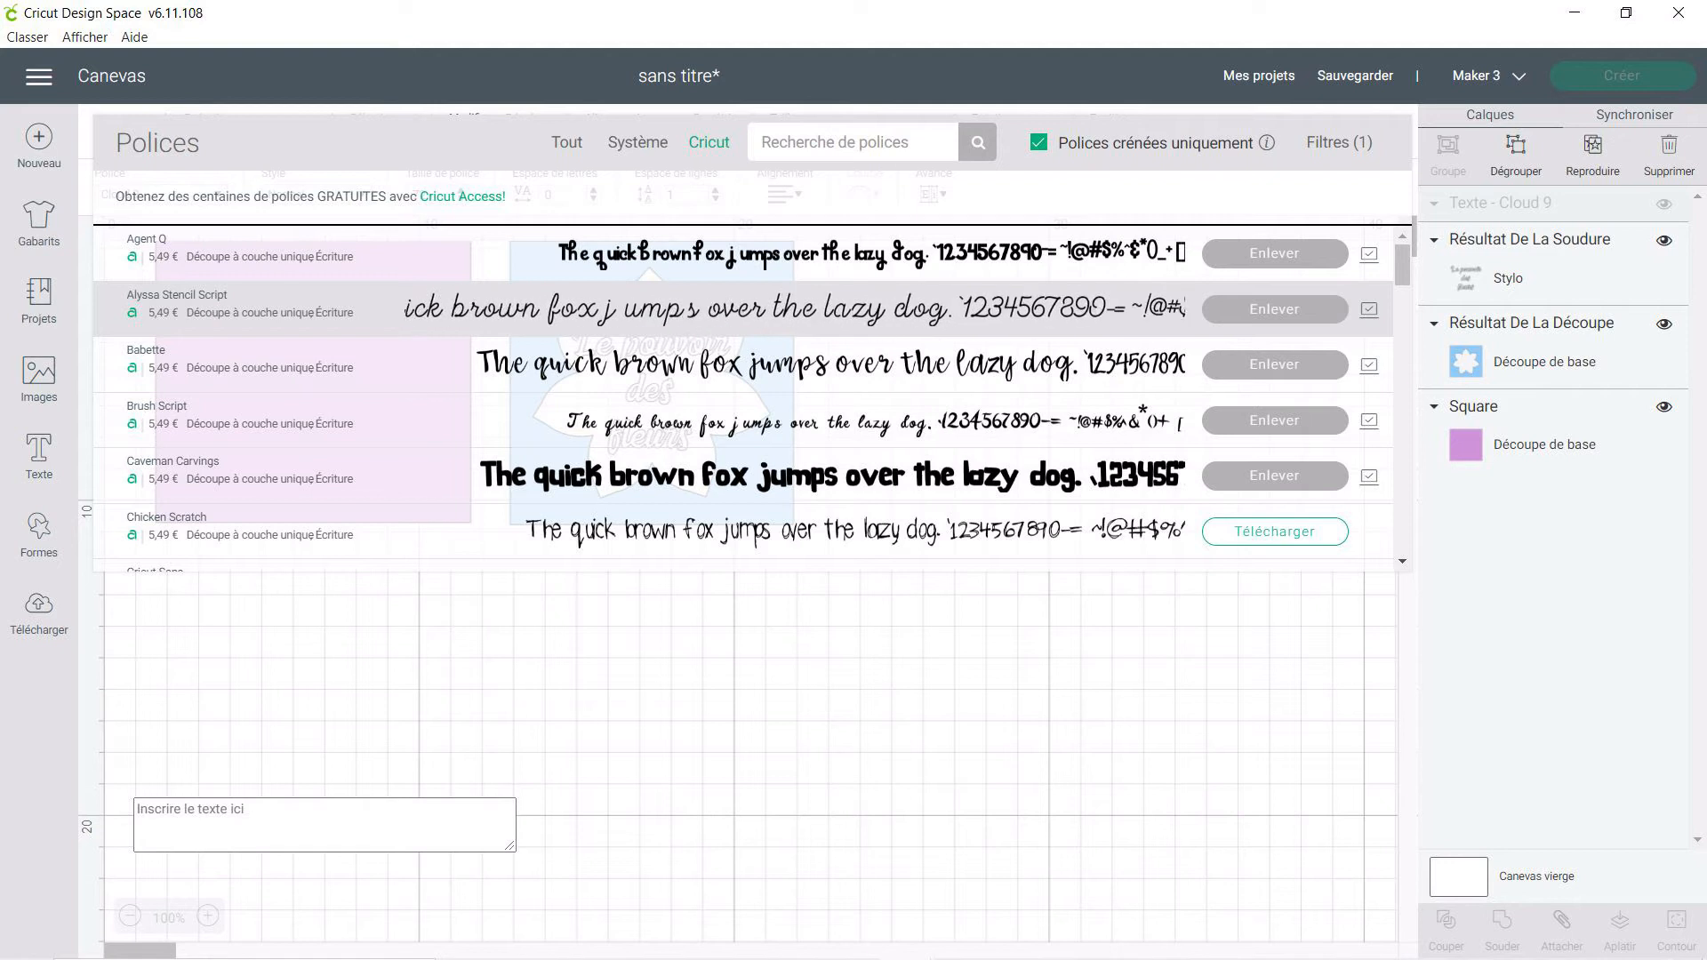
{"action": "left_click", "coordinate": [800, 309]}
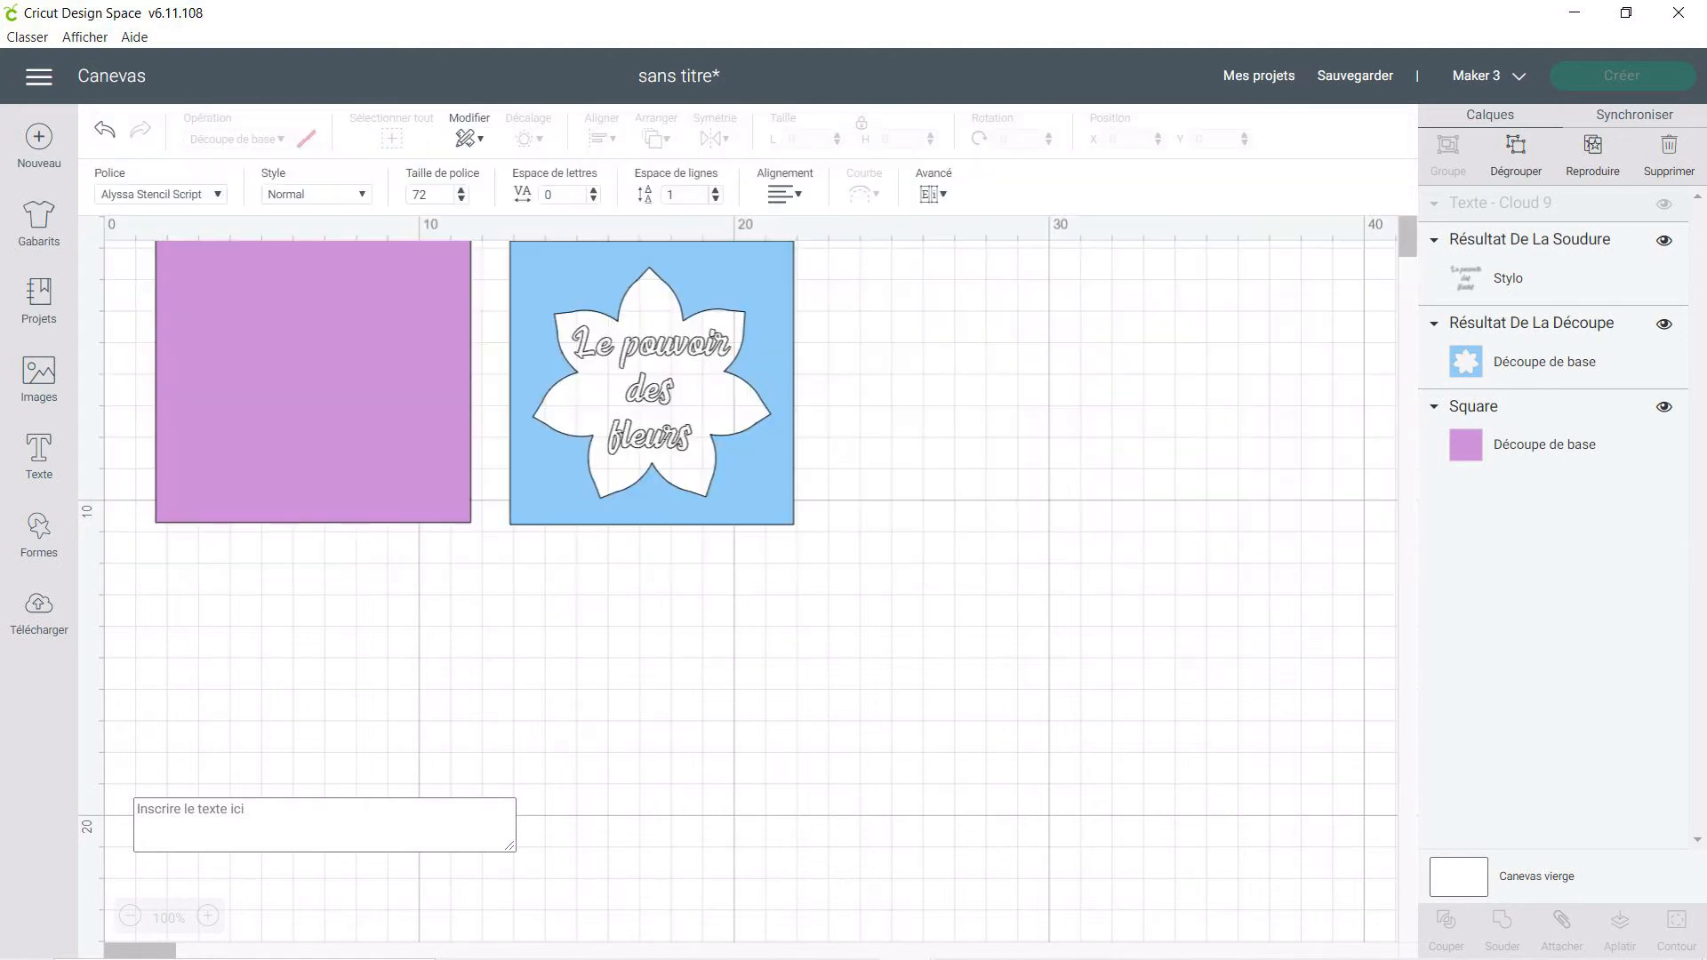
Enter "Le pouvoir", "des" and "fleurs" on three separate lines in the new text object.
{"action": "left_click", "coordinate": [258, 818]}
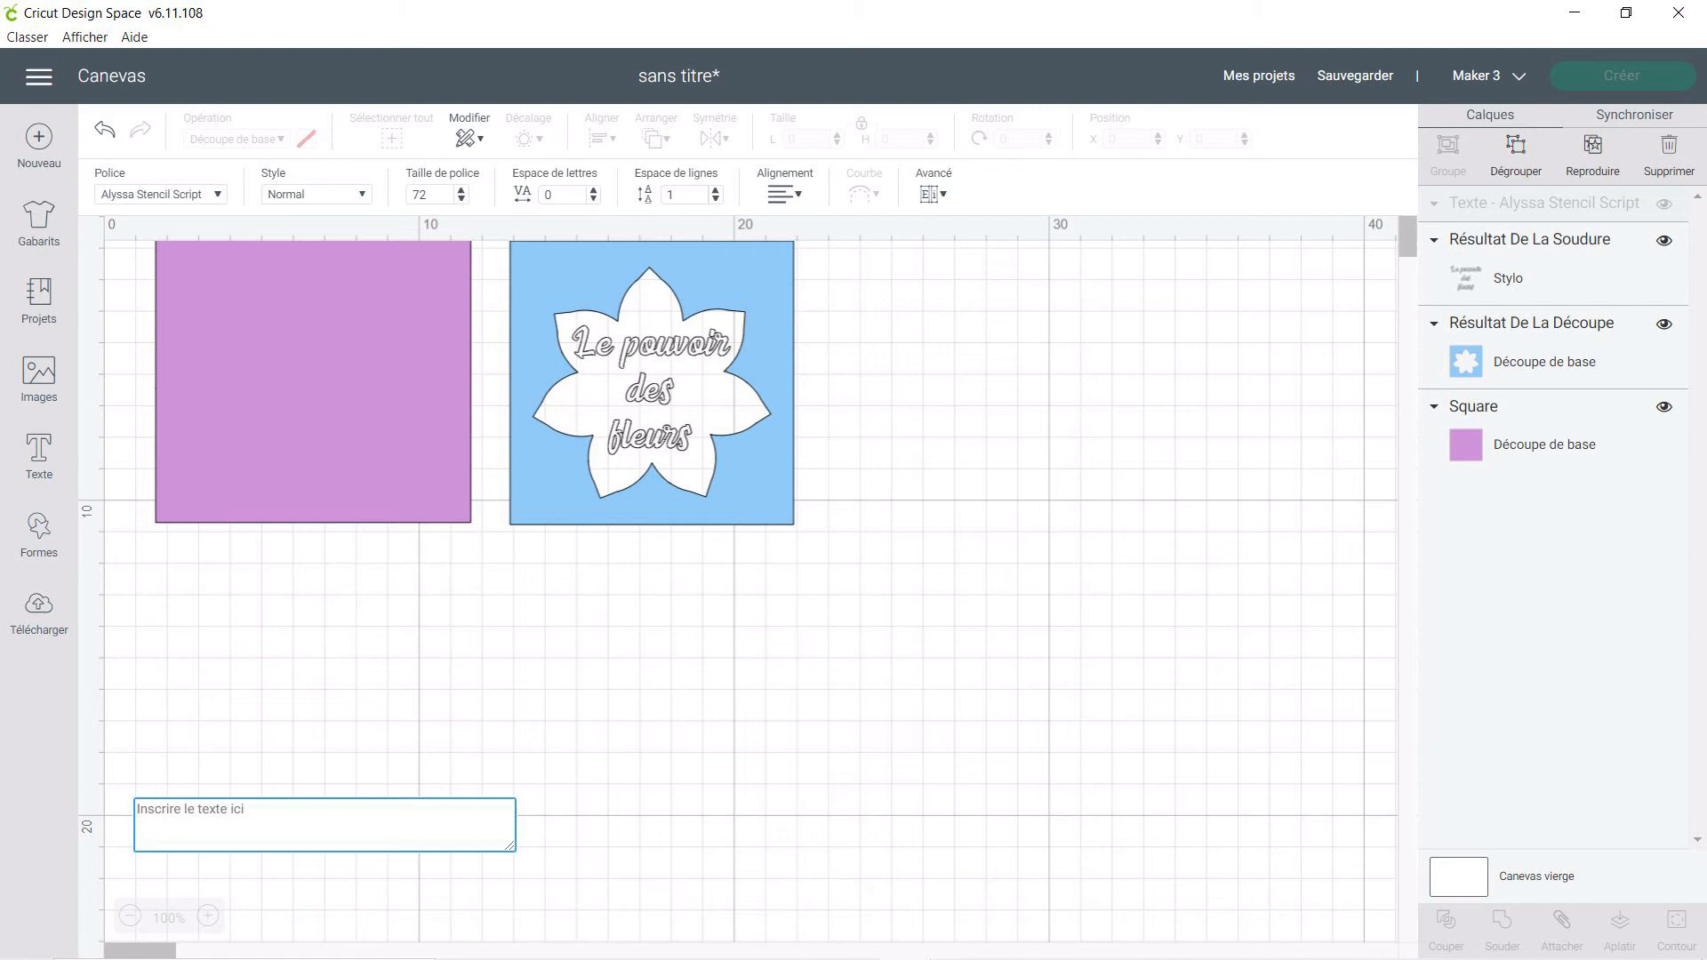
{"action": "type", "text": "Le pouvoir"}
{"action": "key", "text": "Return"}
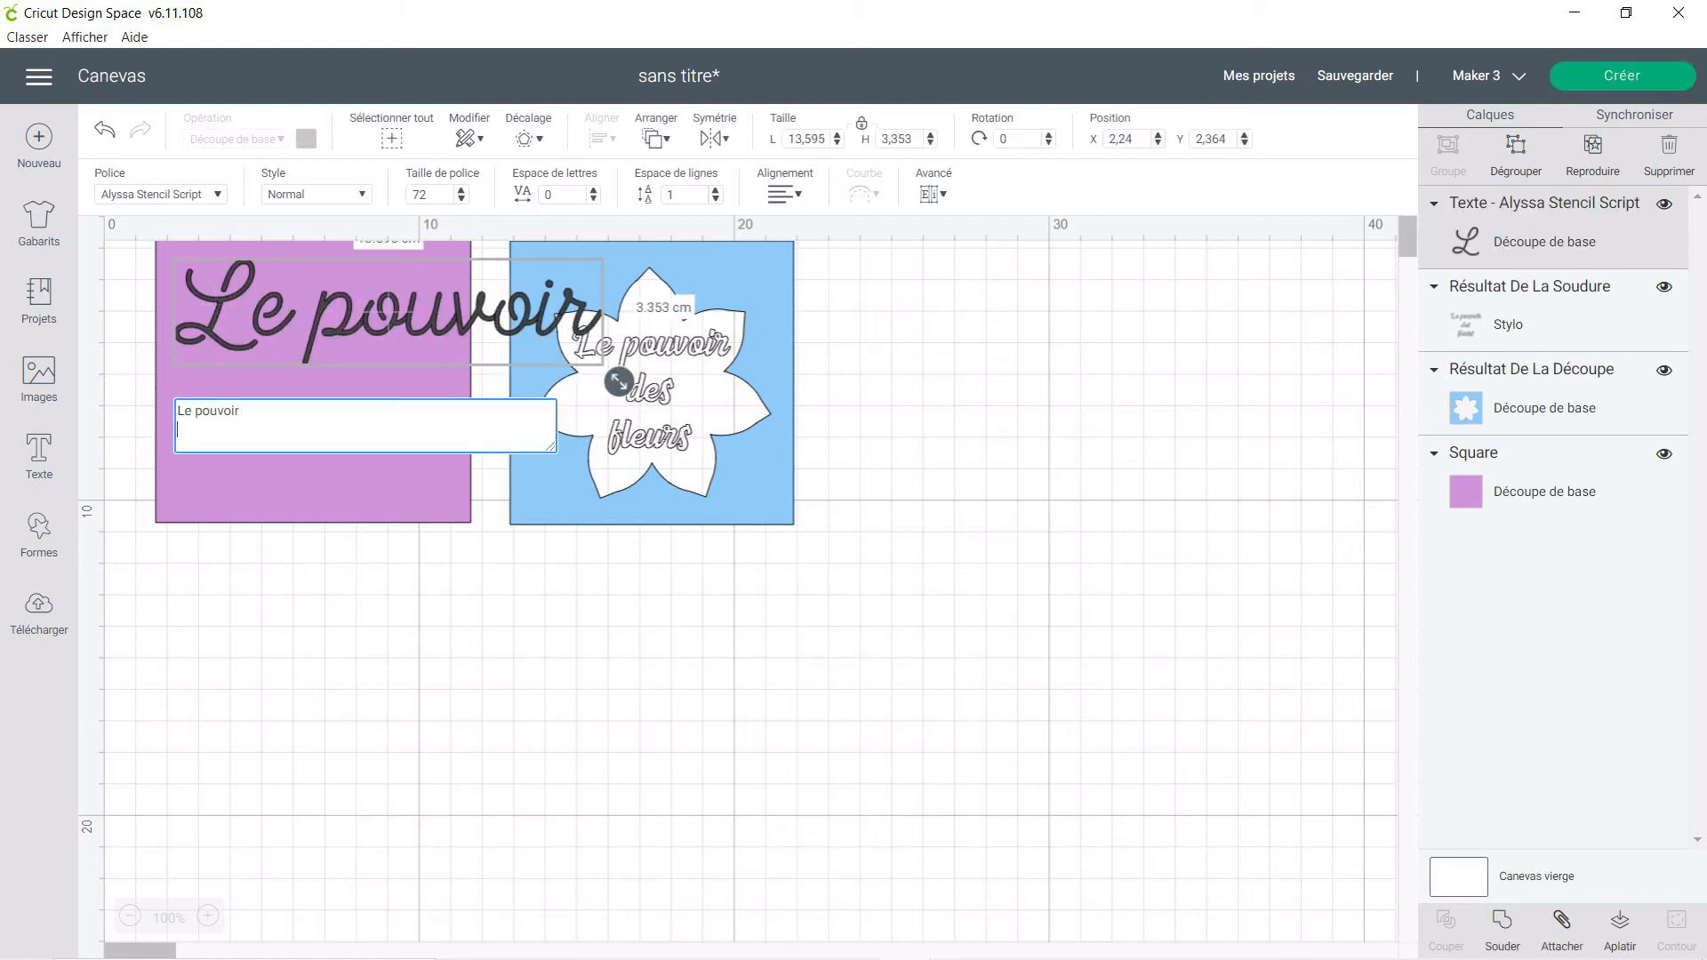
{"action": "type", "text": "des"}
{"action": "key", "text": "Return"}
{"action": "type", "text": "fleurs"}
{"action": "key", "text": "Escape"}
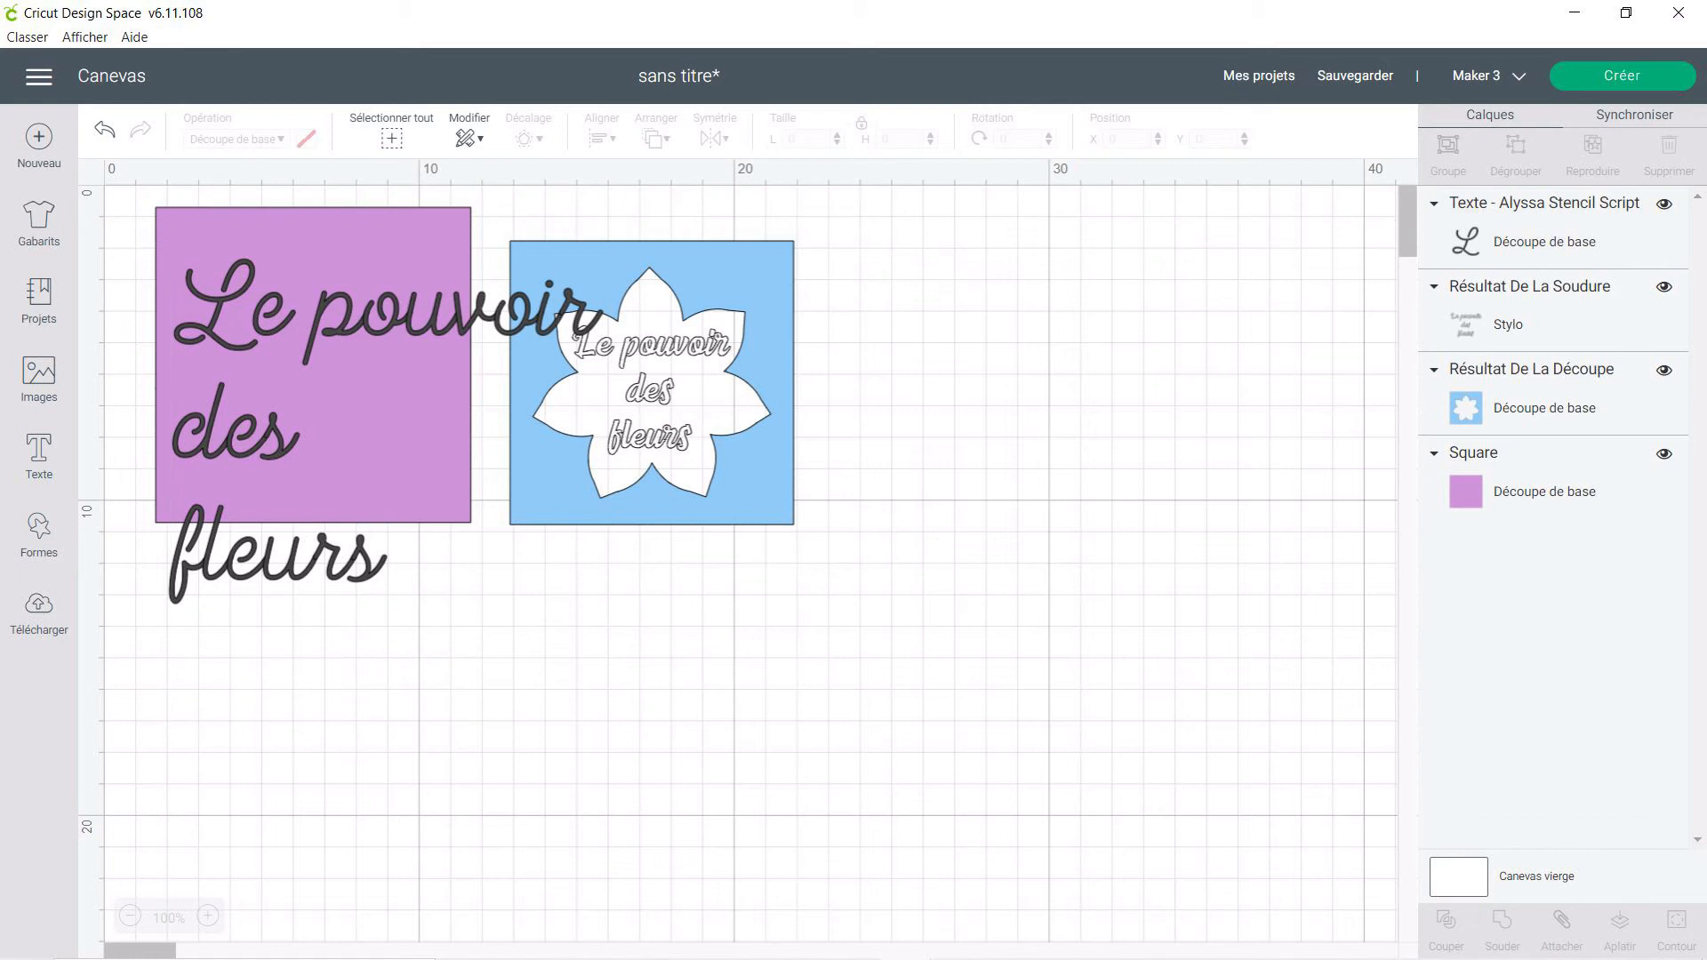
Move the new text to the empty canvas area beside the blue frame and centre-align its lines.
{"action": "left_click_drag", "start_coordinate": [391, 315], "coordinate": [1049, 379]}
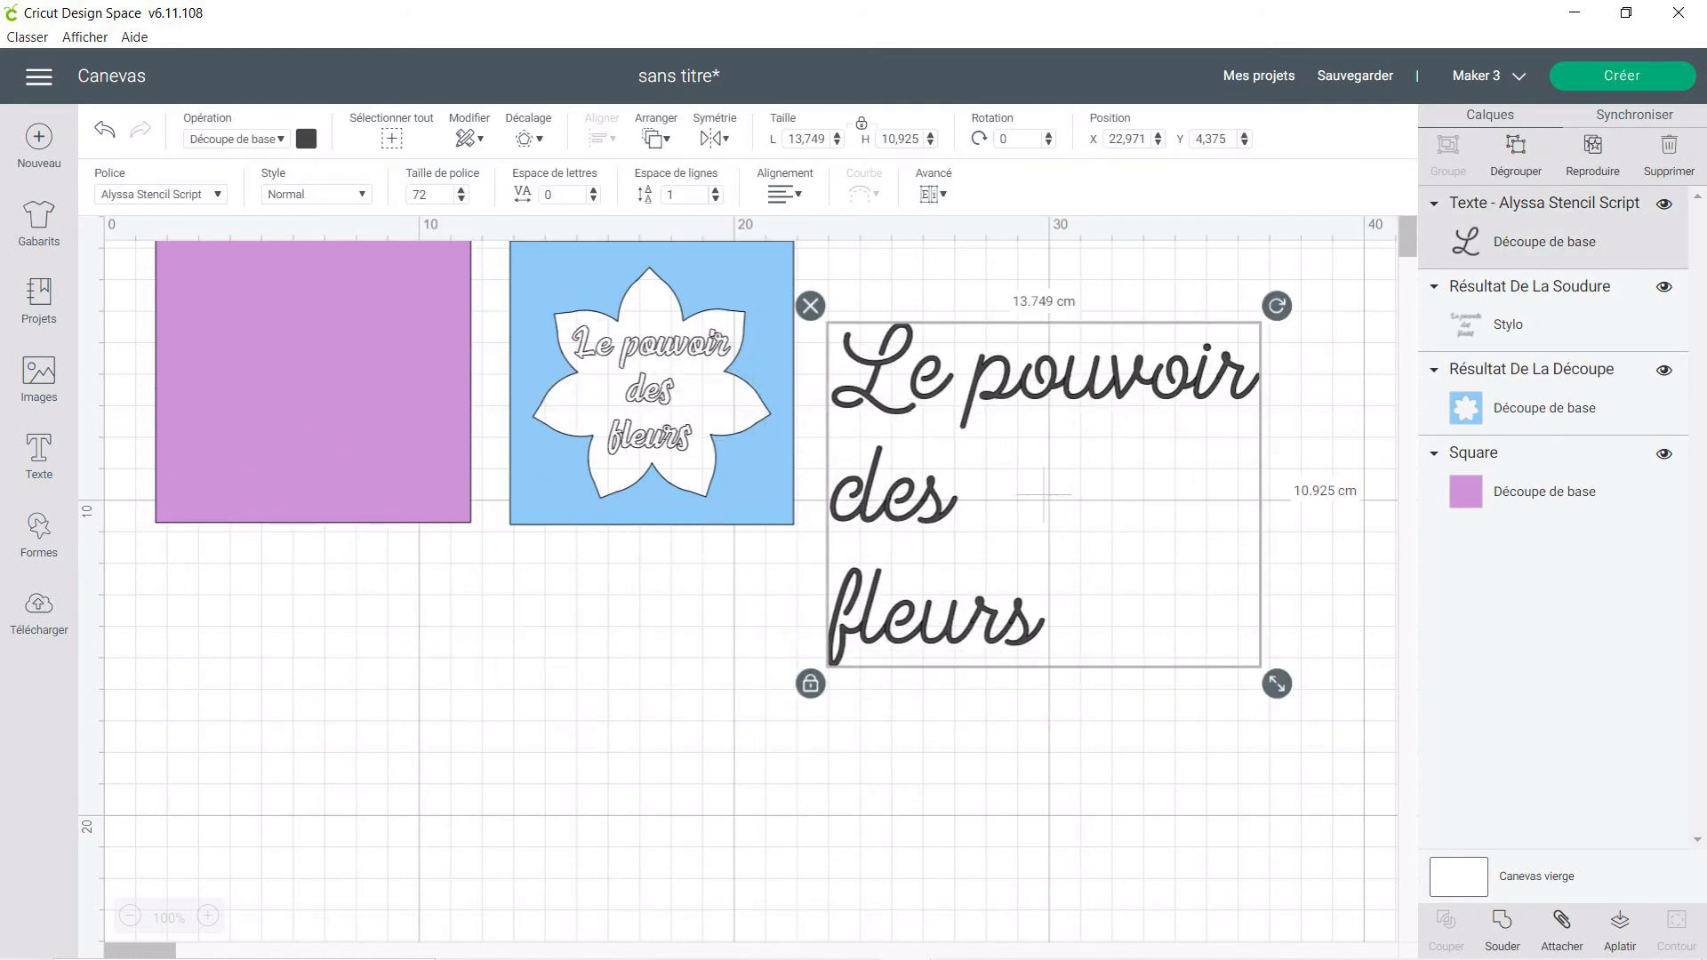
{"action": "left_click", "coordinate": [785, 194]}
{"action": "left_click", "coordinate": [831, 256]}
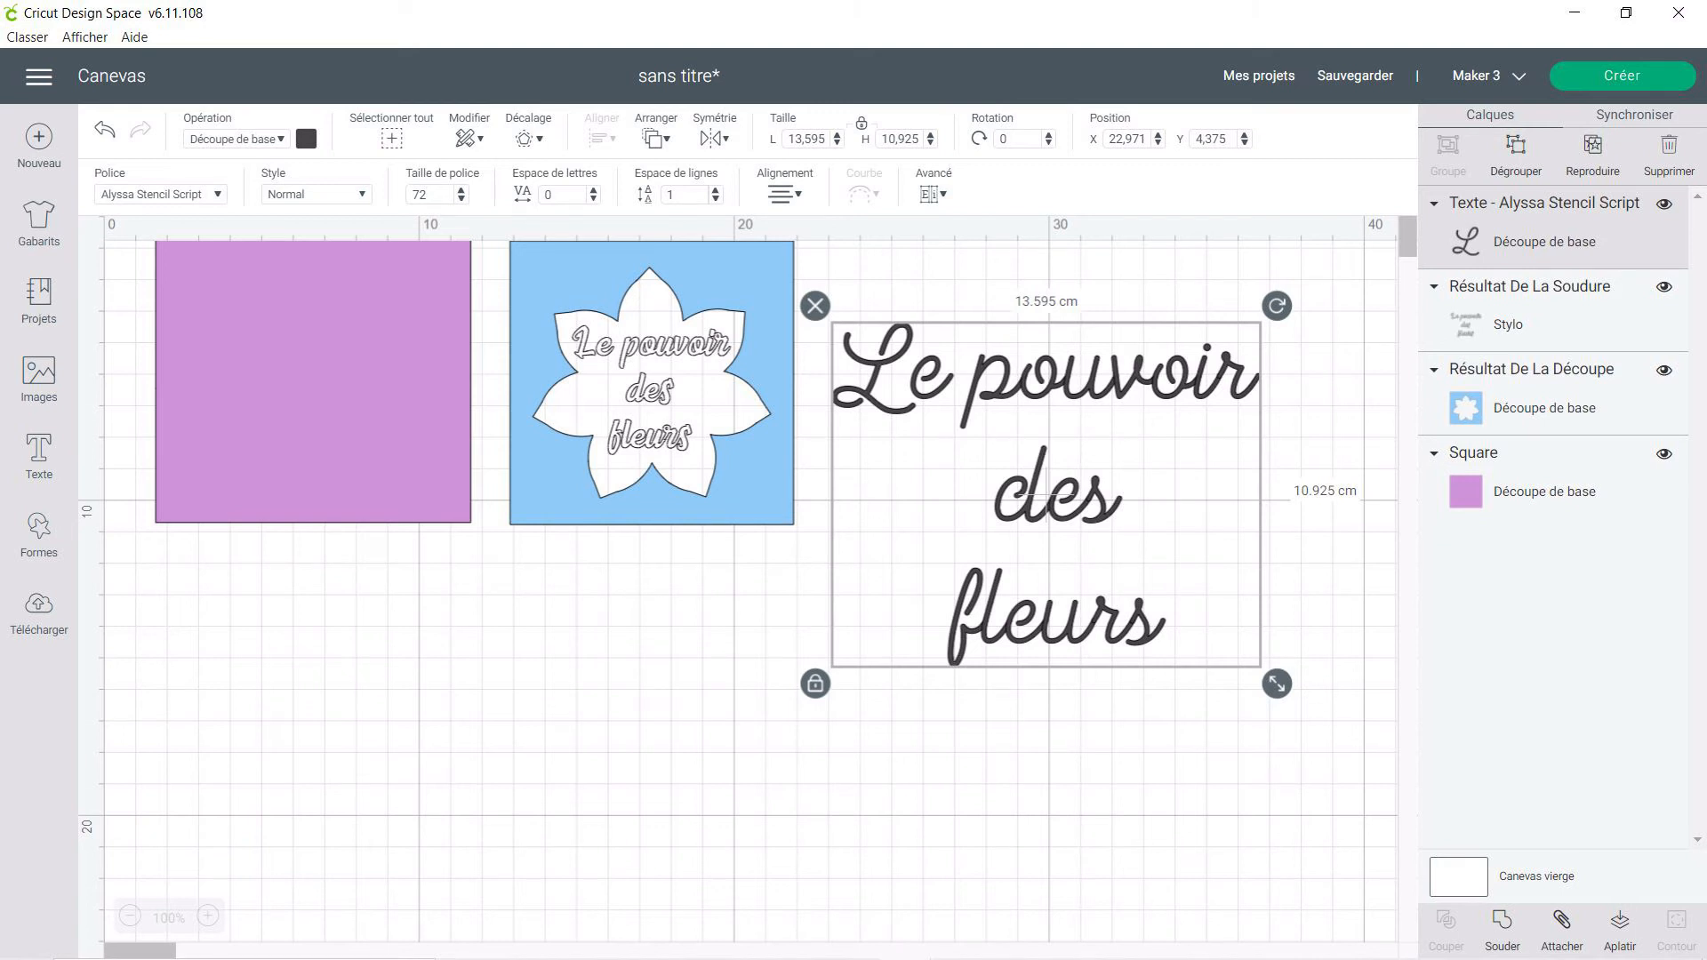
Change the new text's operation to Stylo and its font style to Écriture.
{"action": "left_click", "coordinate": [236, 140]}
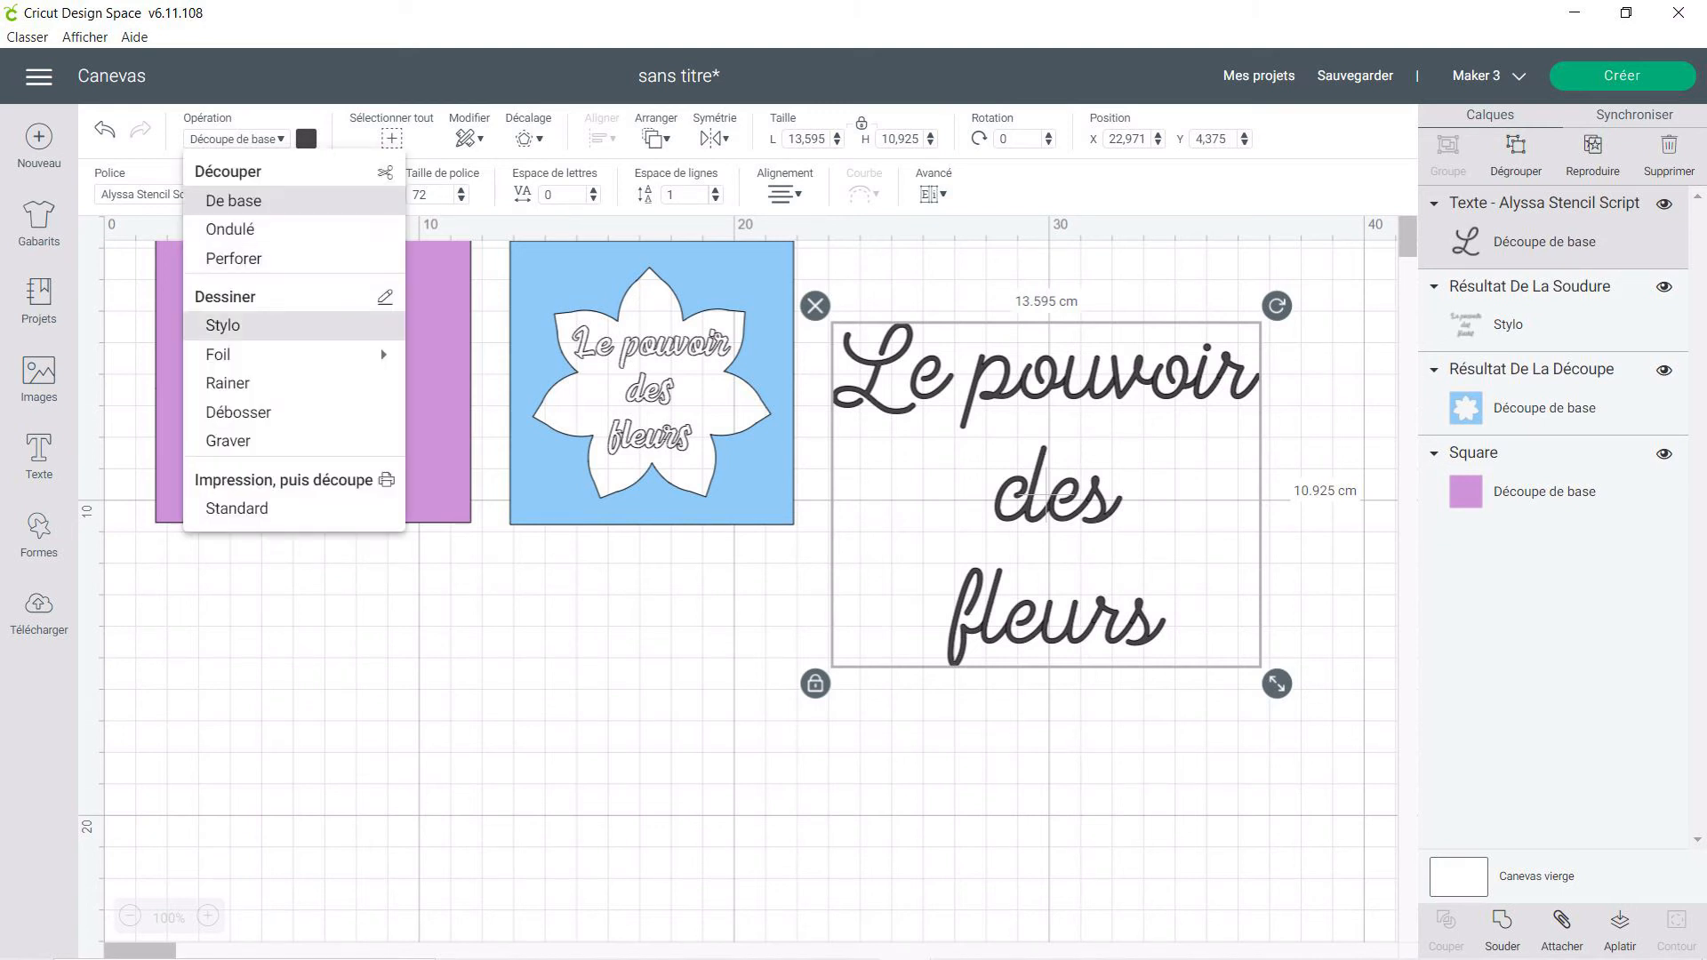
{"action": "left_click", "coordinate": [223, 325]}
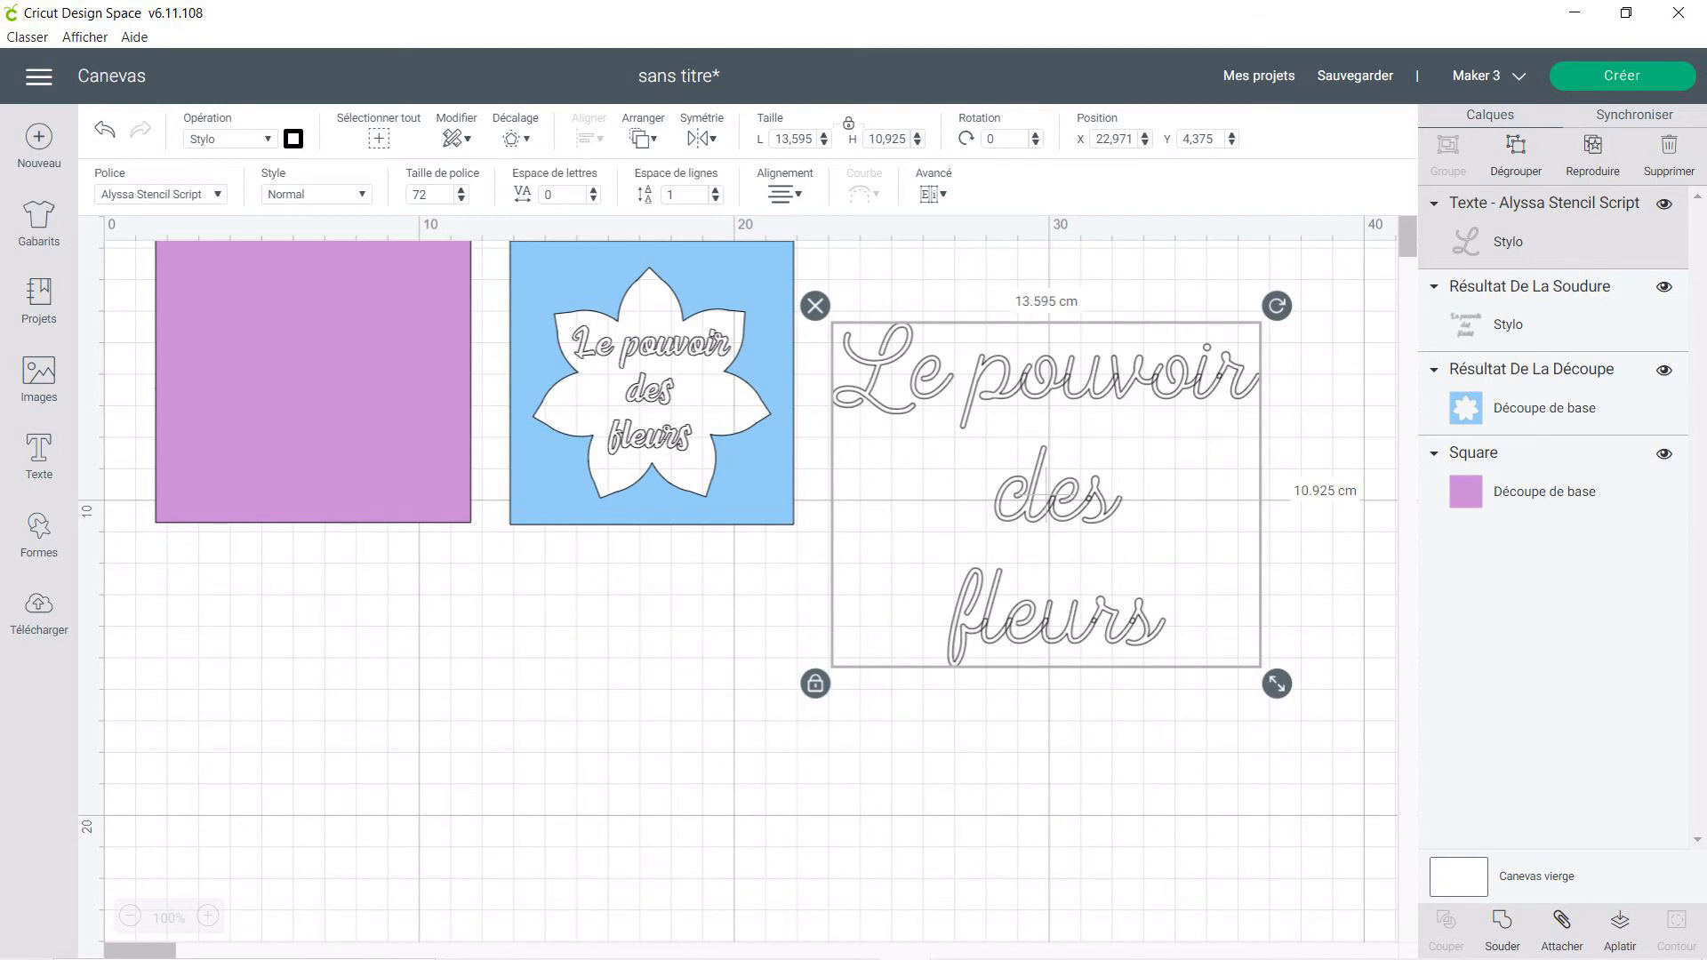
{"action": "left_click", "coordinate": [318, 195]}
{"action": "left_click", "coordinate": [323, 227]}
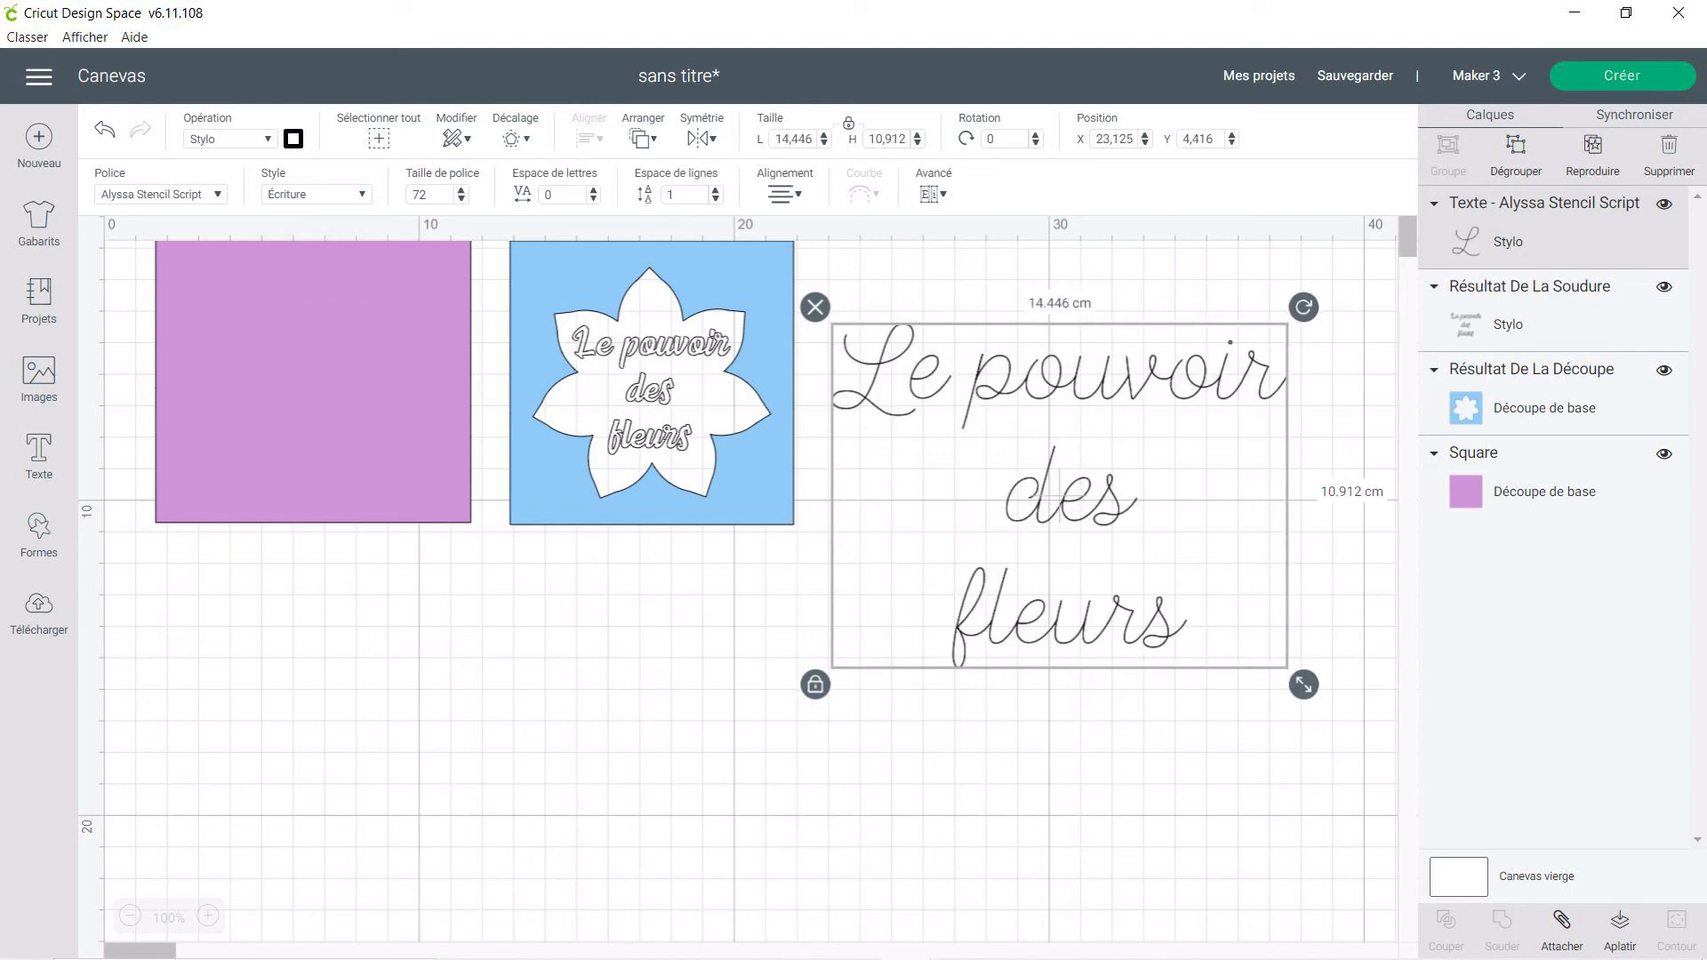
Replace the welded text in the flower opening with the single-line text, shrunk to about 5.35 × 4.04 cm.
{"action": "left_click_drag", "start_coordinate": [1304, 685], "coordinate": [1015, 464]}
{"action": "left_click_drag", "start_coordinate": [651, 391], "coordinate": [1159, 678]}
{"action": "left_click", "coordinate": [1056, 591]}
{"action": "left_click_drag", "start_coordinate": [916, 384], "coordinate": [636, 392]}
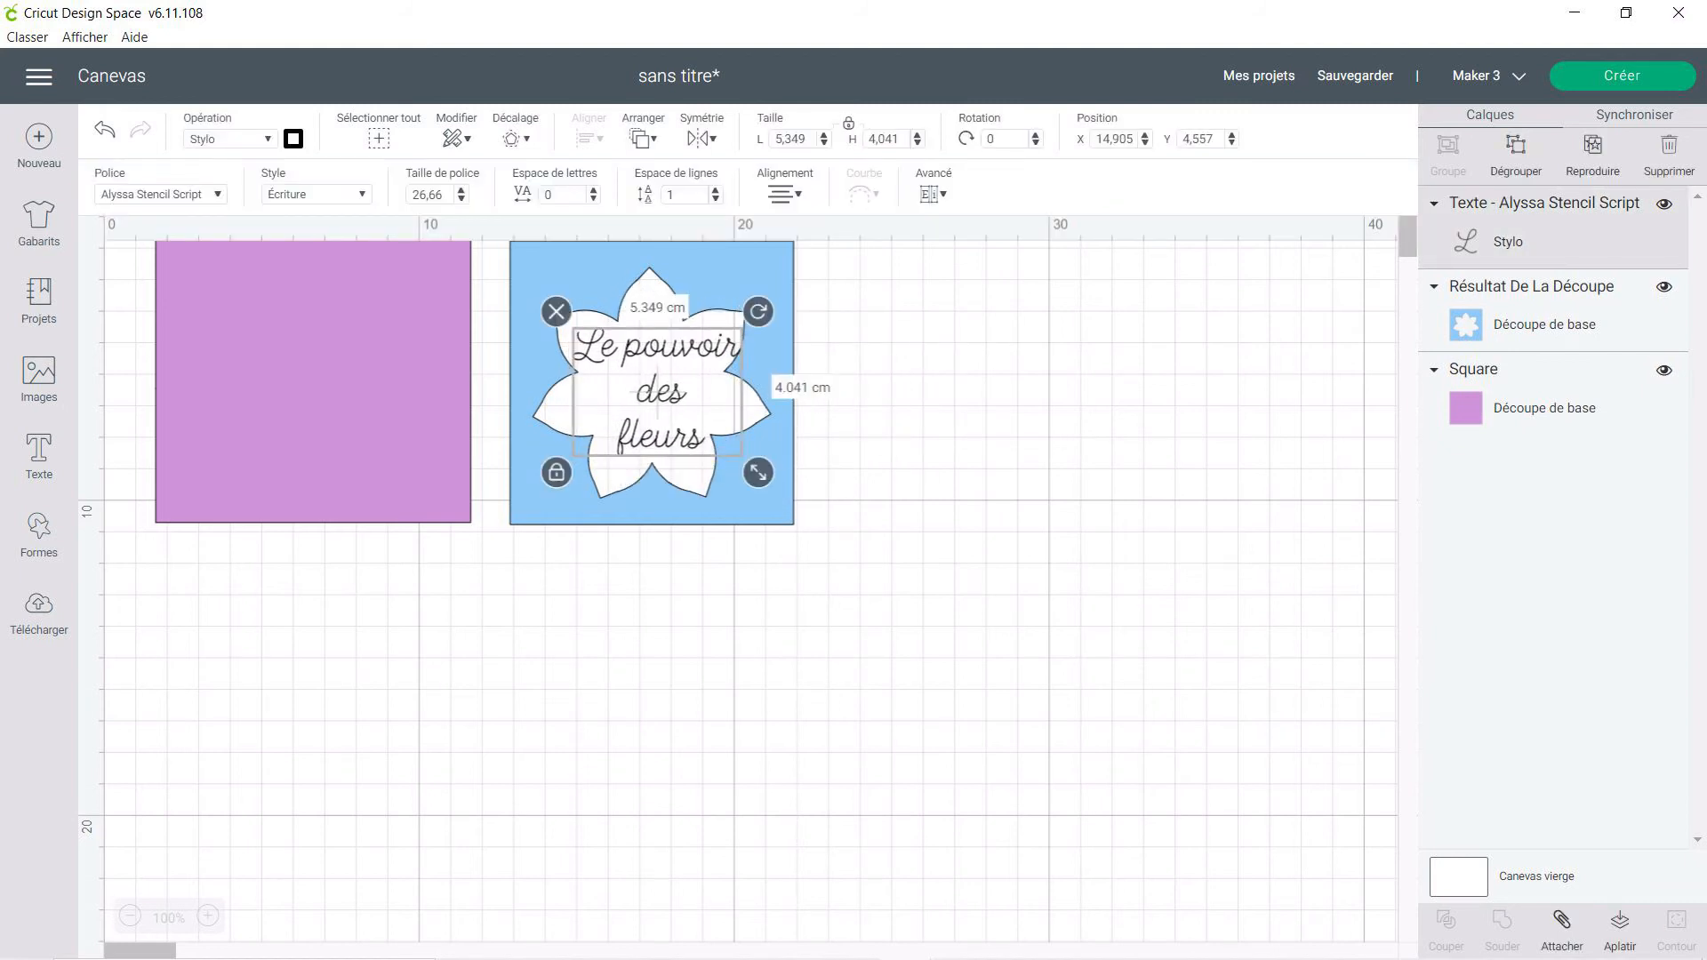
Shrink the text slightly, place it on the purple square and shift the whole design down the canvas.
{"action": "left_click_drag", "start_coordinate": [758, 472], "coordinate": [746, 463]}
{"action": "left_click_drag", "start_coordinate": [651, 387], "coordinate": [321, 366]}
{"action": "left_click_drag", "start_coordinate": [208, 611], "coordinate": [737, 421]}
{"action": "left_click_drag", "start_coordinate": [476, 365], "coordinate": [475, 491]}
Centre the text on the purple square.
{"action": "left_click_drag", "start_coordinate": [138, 272], "coordinate": [475, 772]}
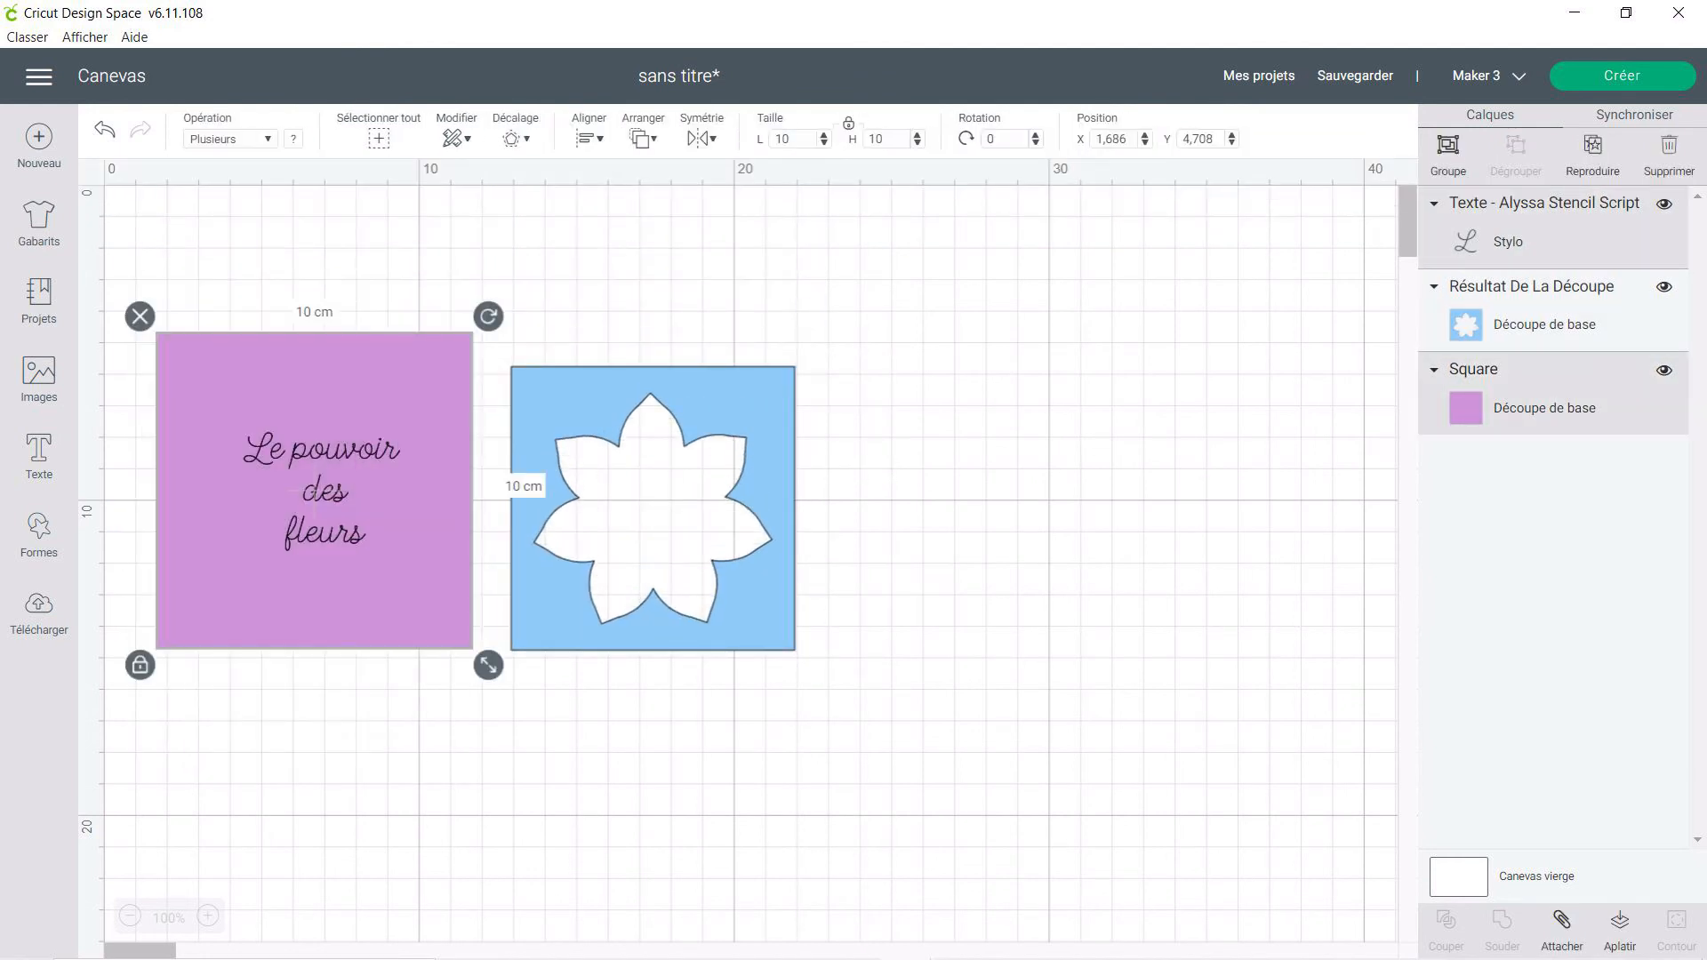
{"action": "left_click", "coordinate": [589, 138]}
{"action": "left_click", "coordinate": [622, 373]}
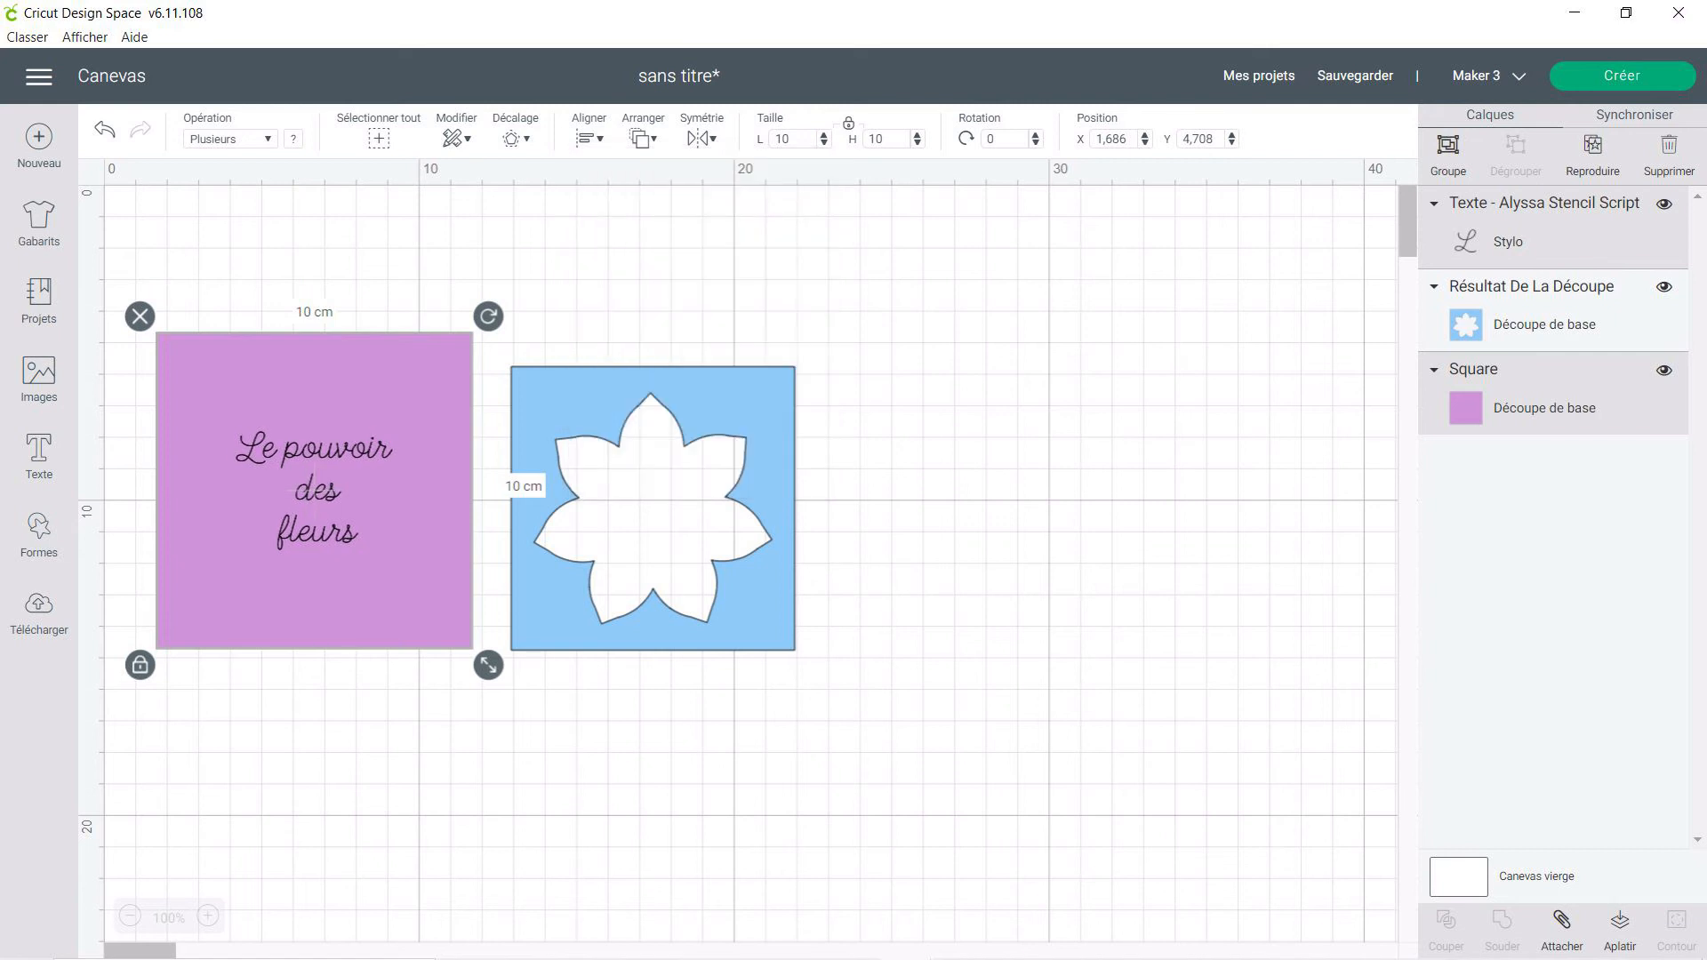
{"action": "key", "text": "Escape"}
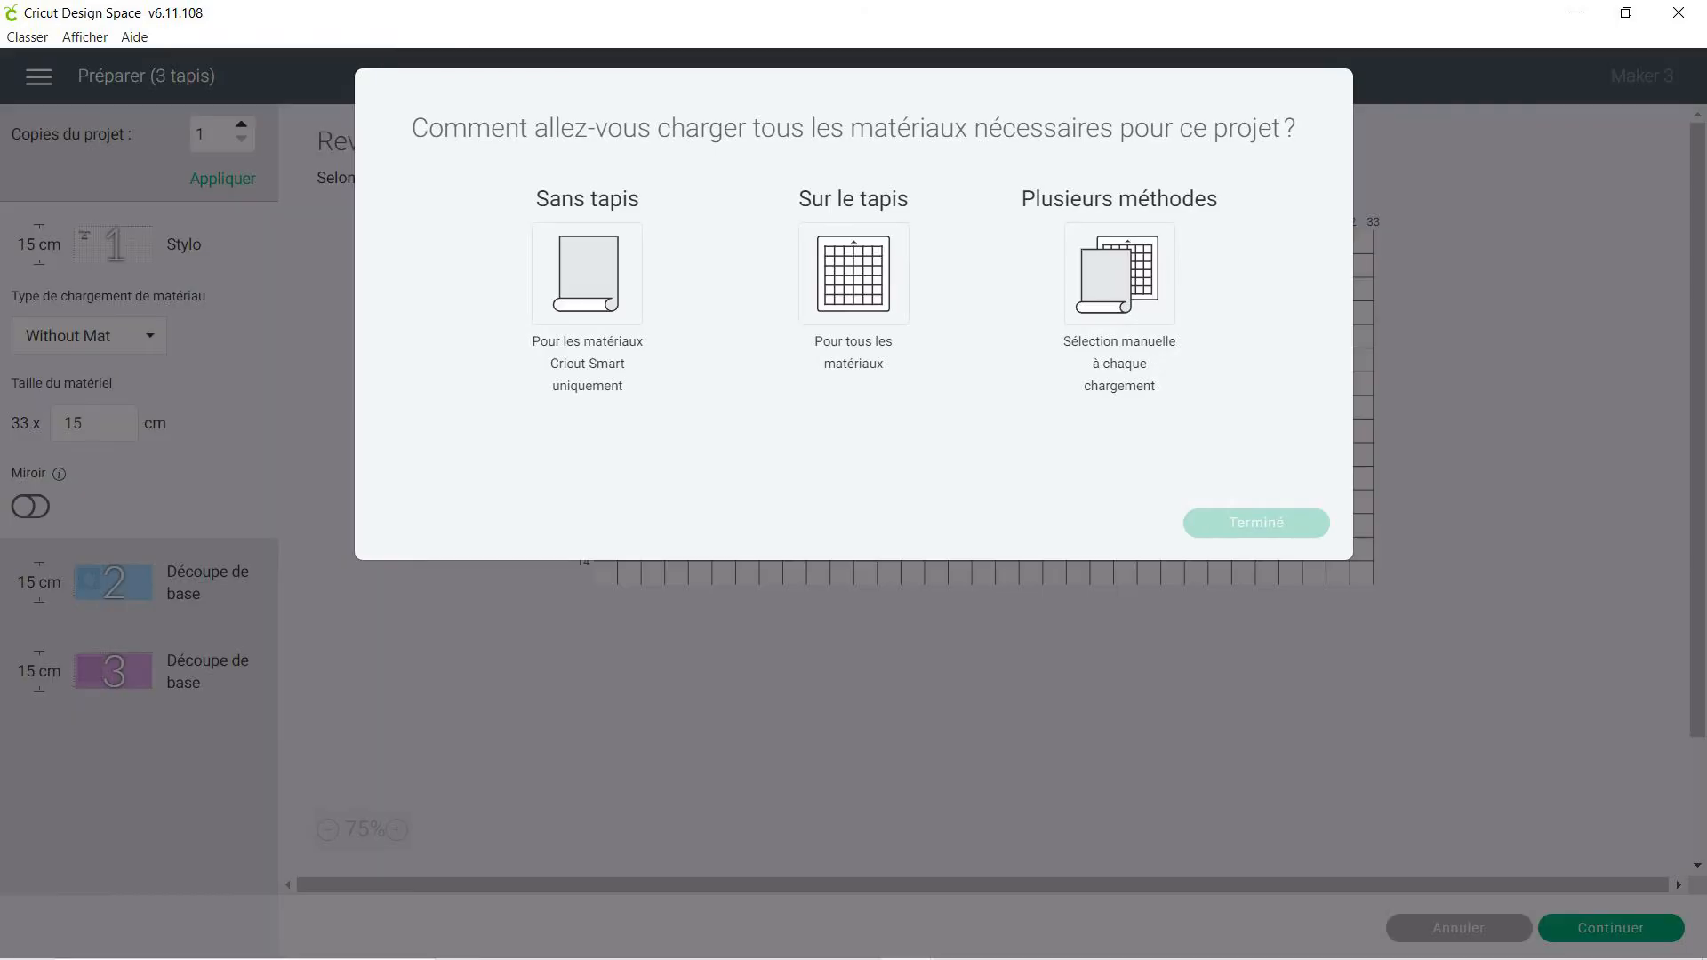
Preview the text and purple square mats with the "Sur le tapis" loading method, then return to the canvas.
{"action": "left_click", "coordinate": [854, 273]}
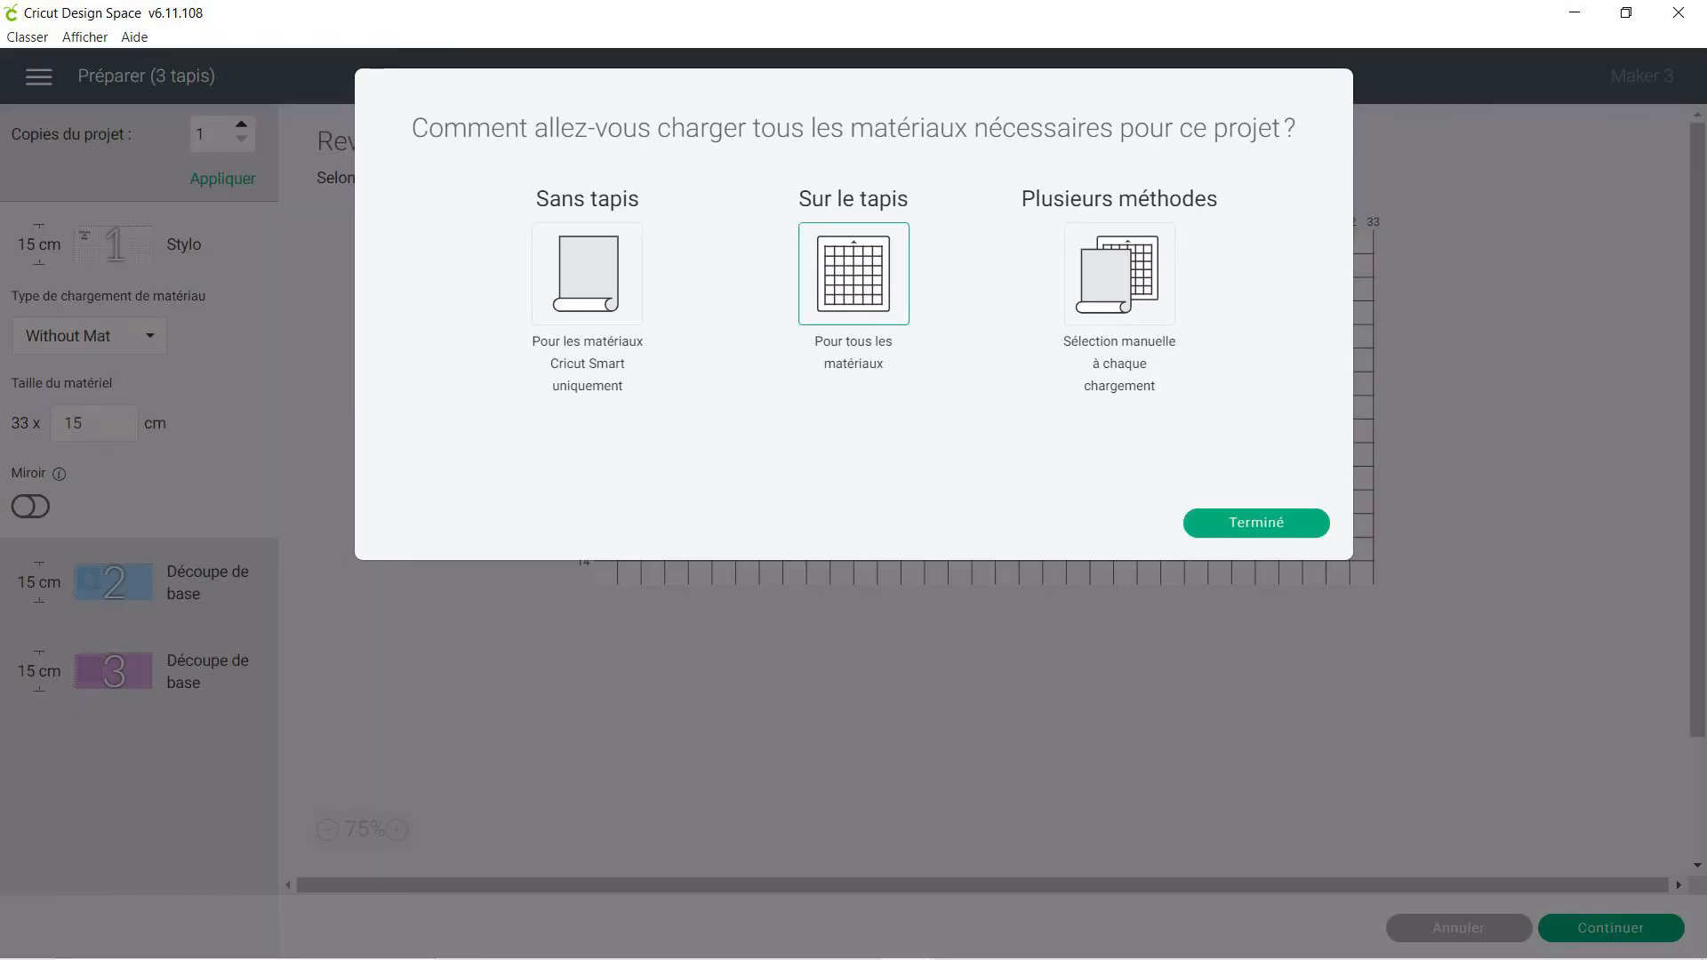
{"action": "left_click", "coordinate": [1256, 522]}
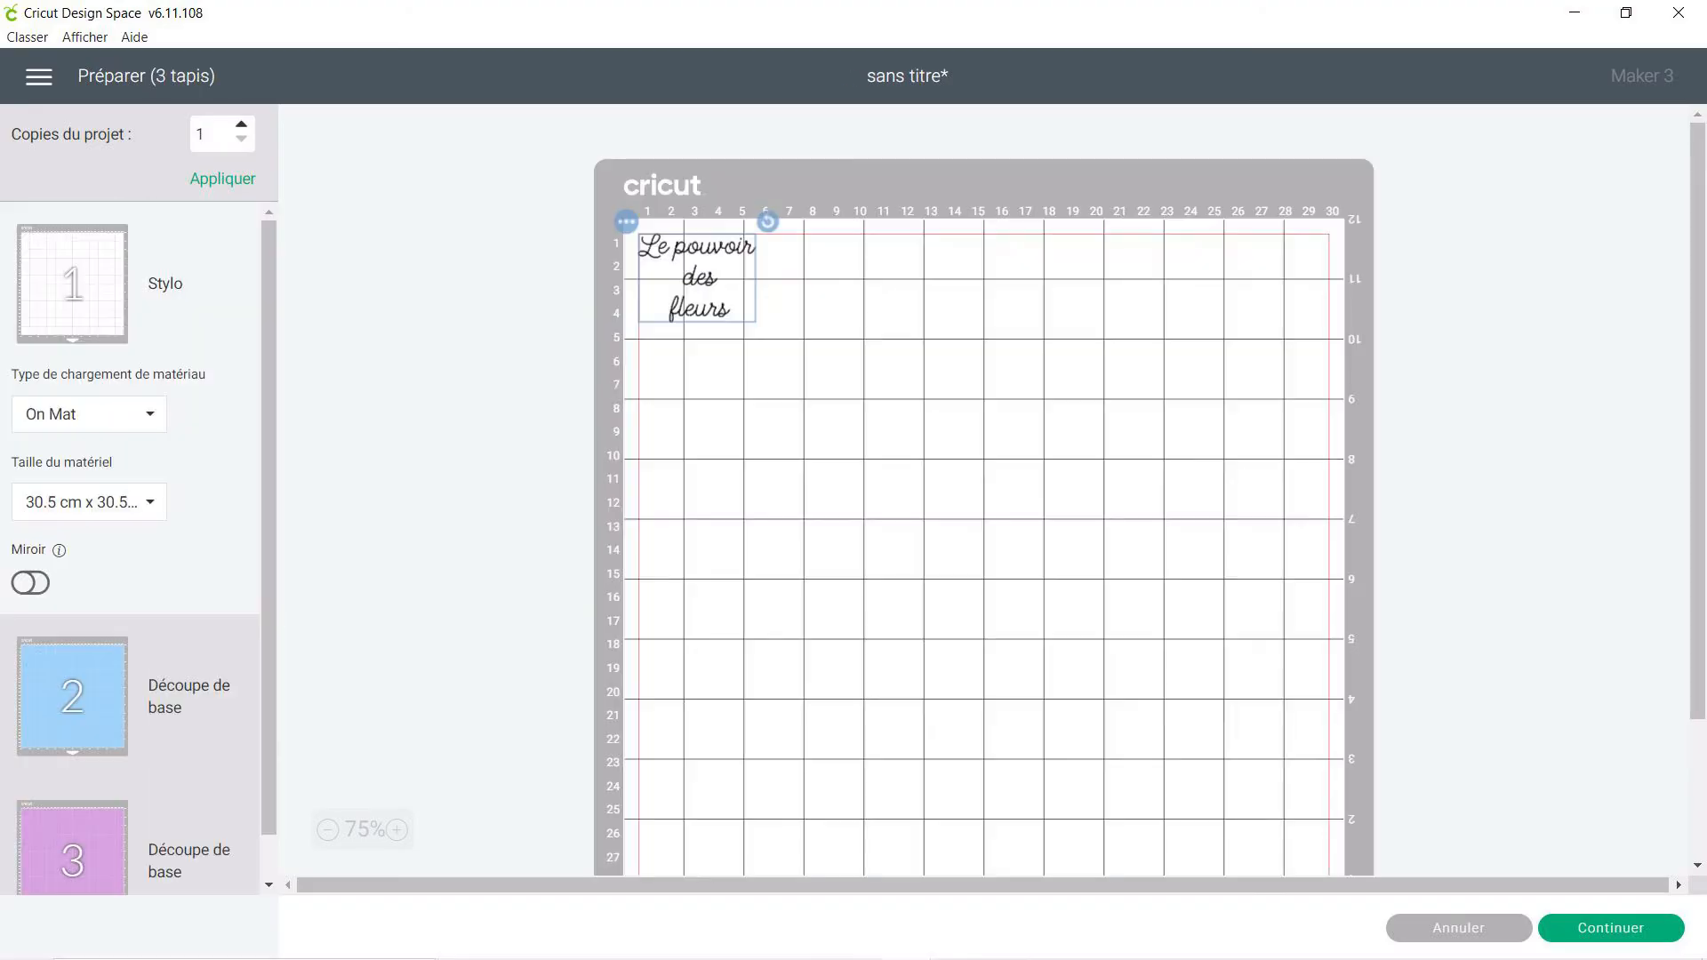
{"action": "scroll", "coordinate": [983, 489], "scroll_direction": "down", "scroll_amount": 2}
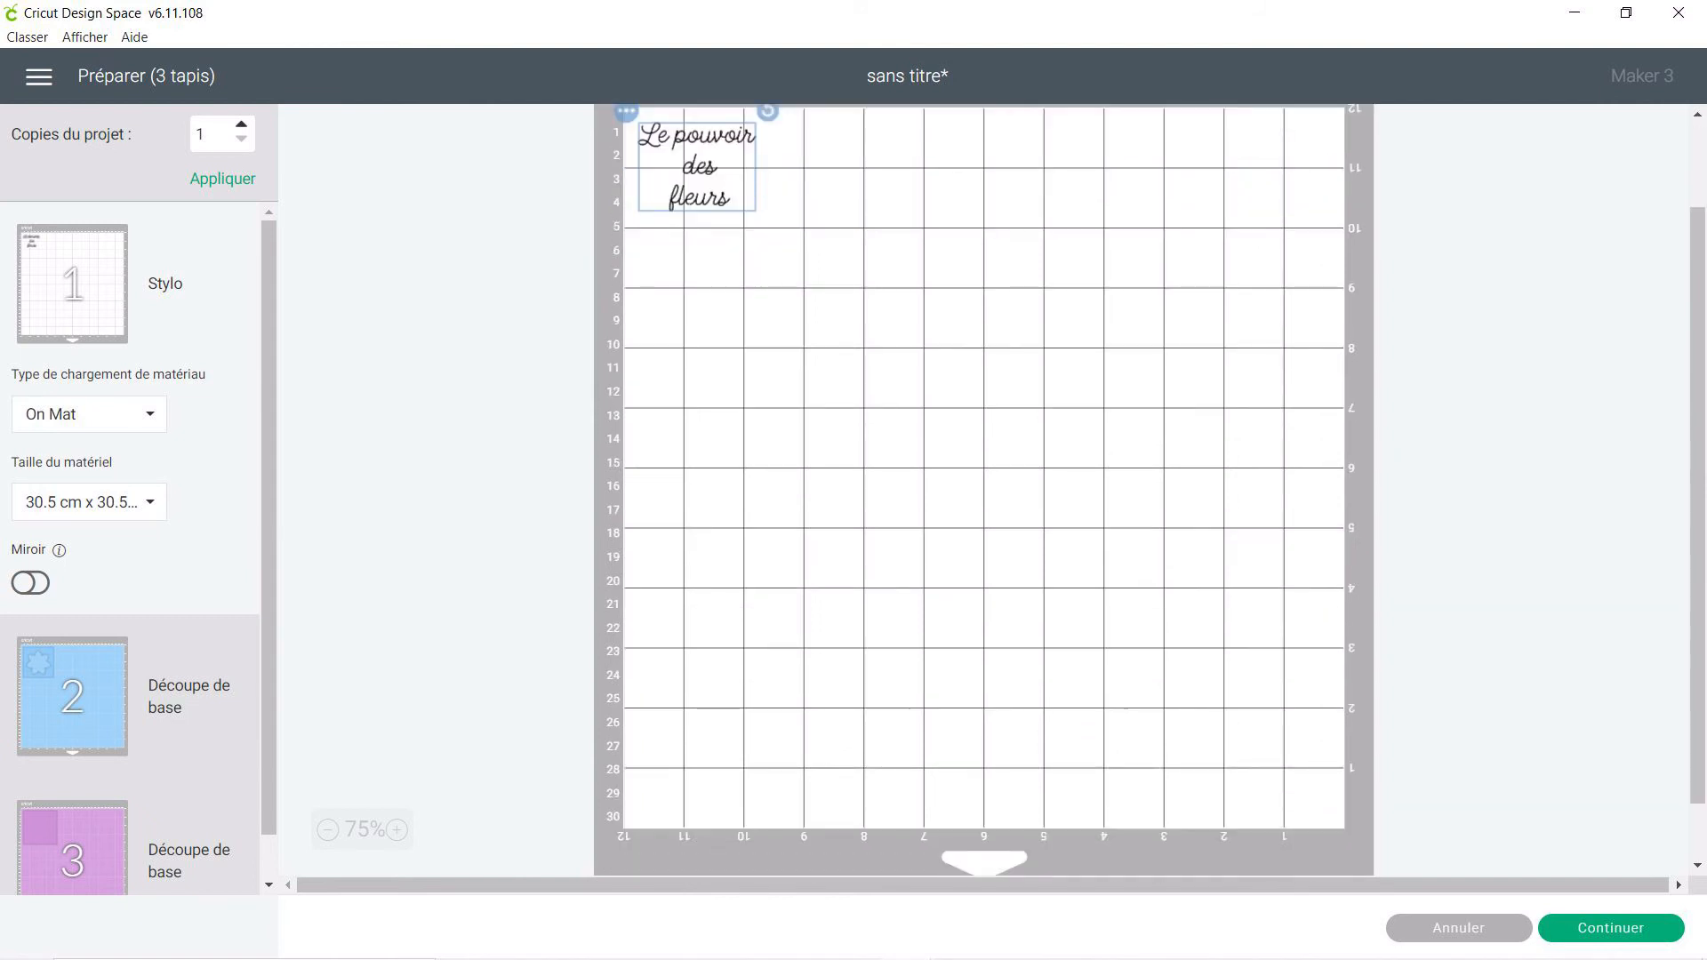
{"action": "left_click", "coordinate": [72, 849]}
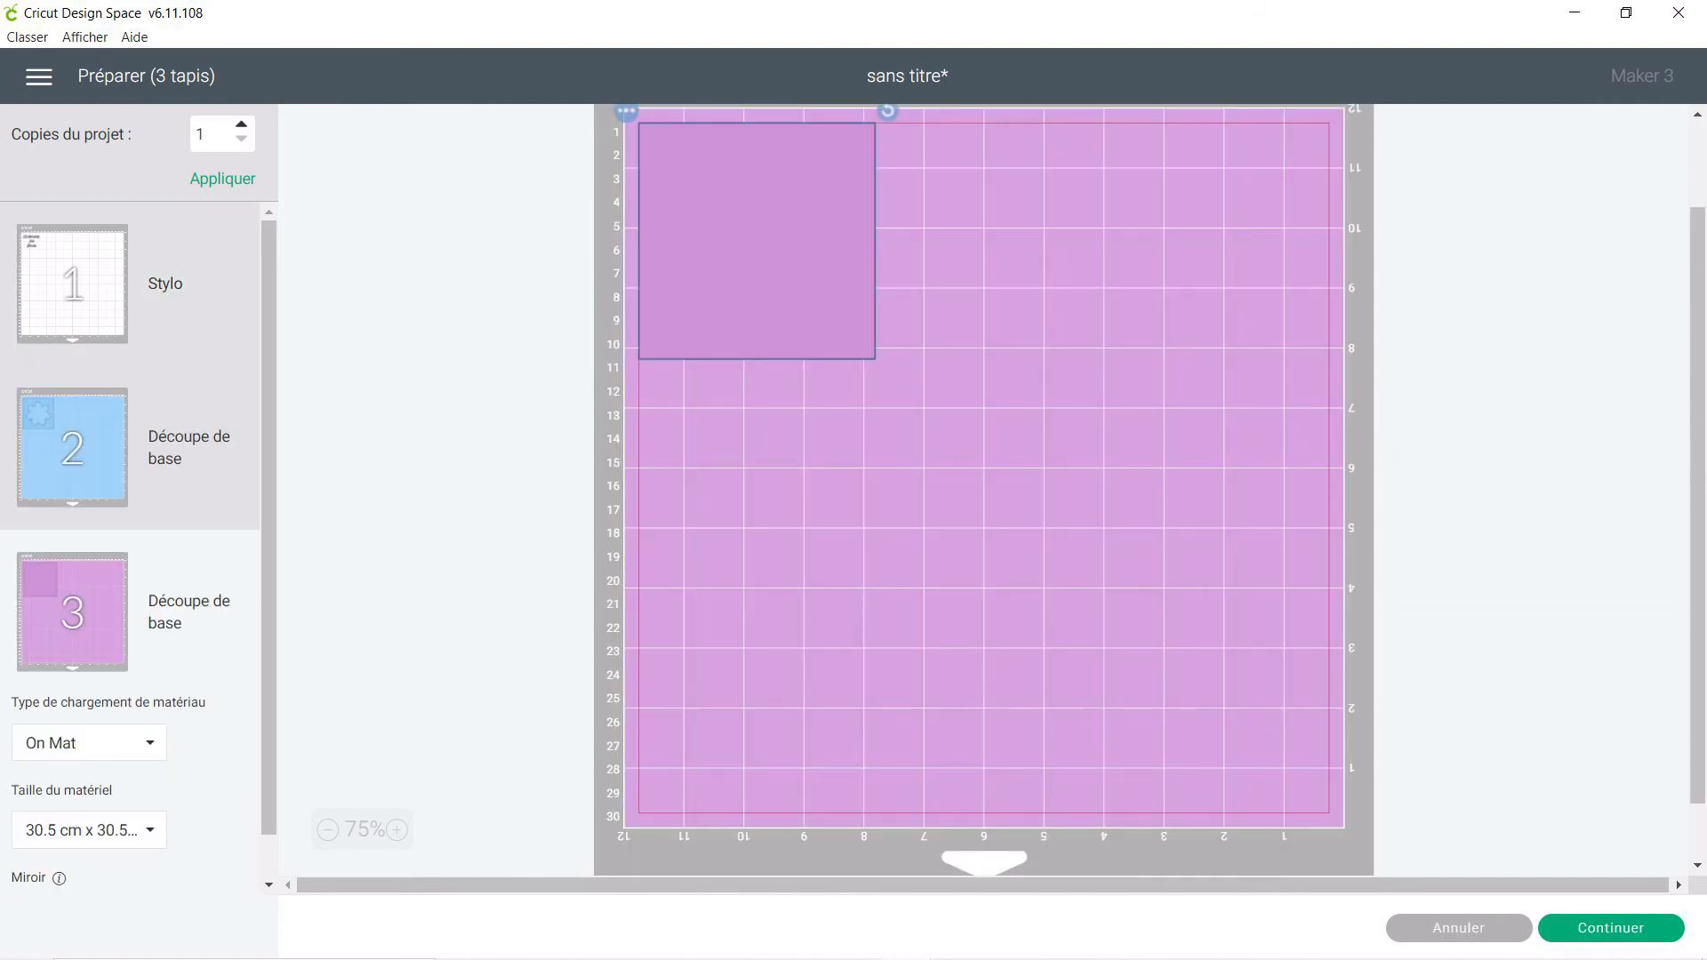
{"action": "left_click", "coordinate": [1459, 928]}
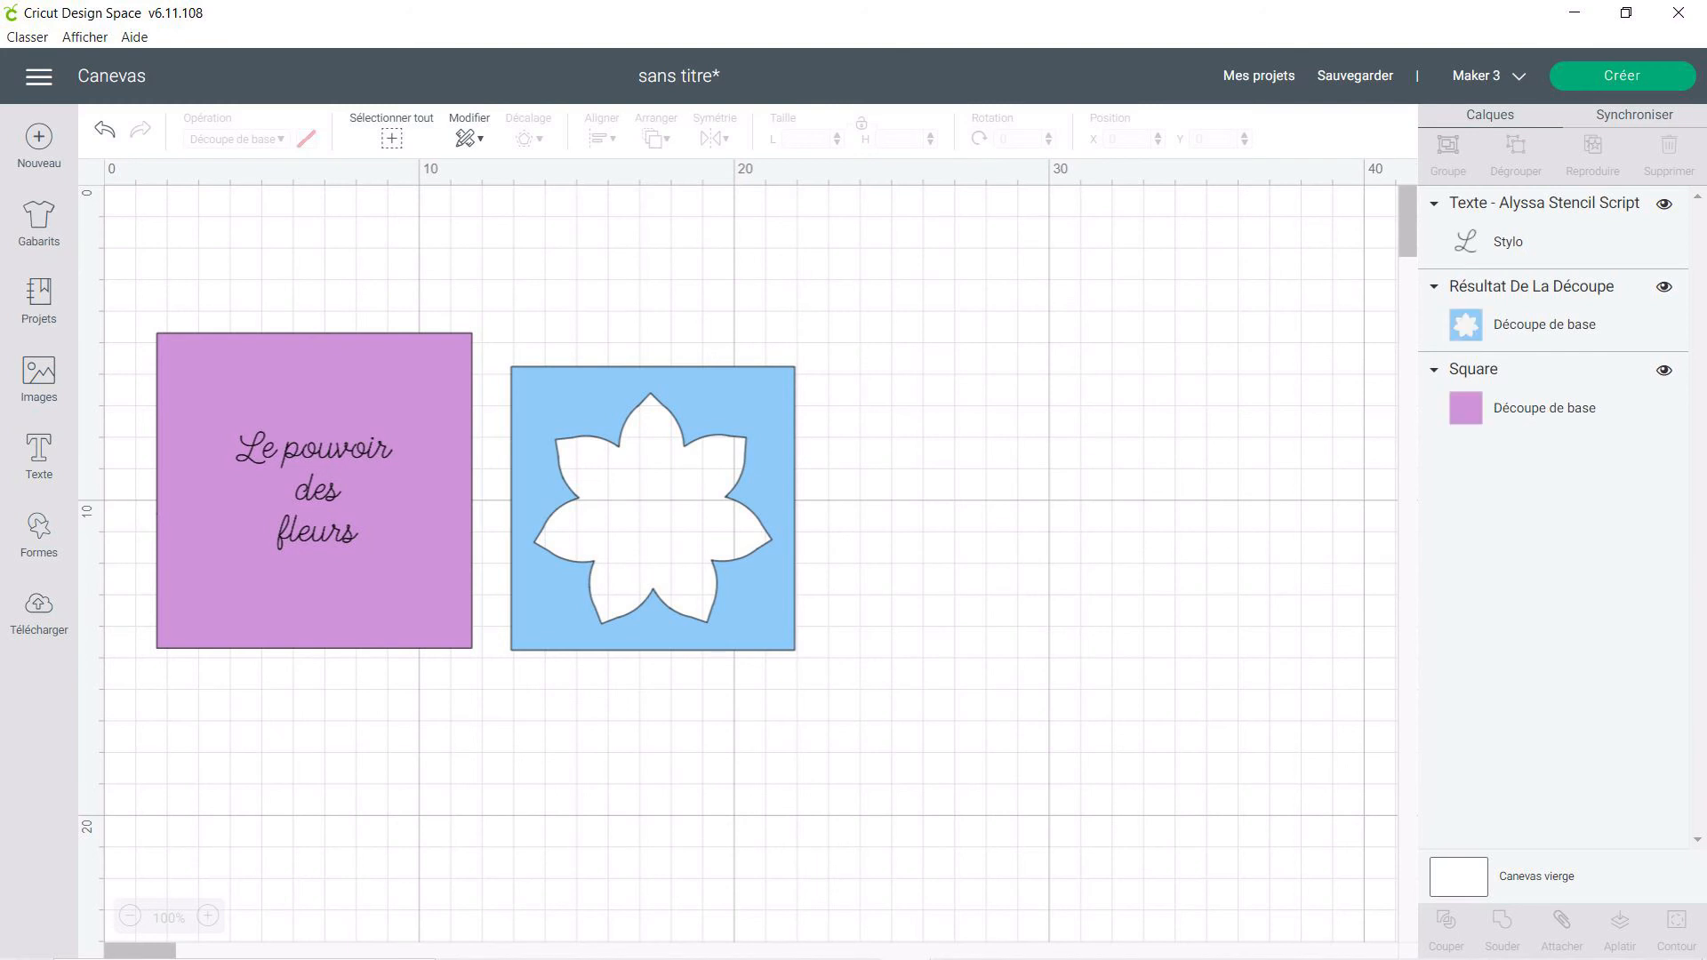
Attach the text to the purple square and preview their shared mat with the "Sur le tapis" loading method.
{"action": "left_click_drag", "start_coordinate": [110, 277], "coordinate": [504, 725]}
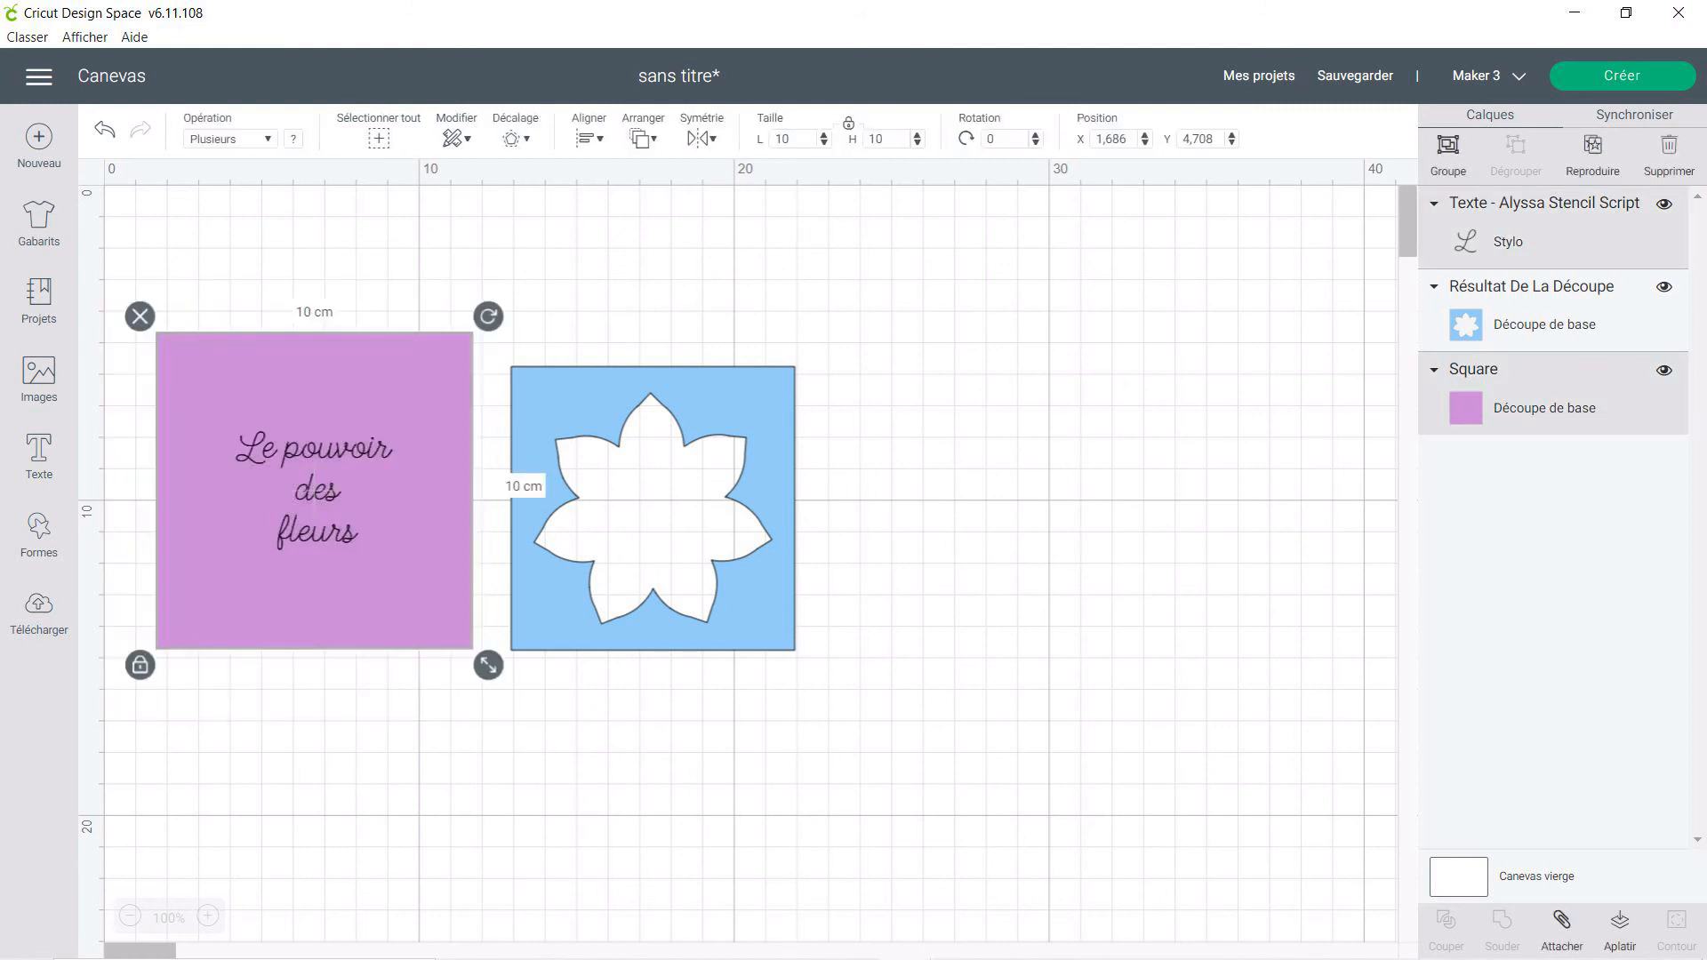
{"action": "left_click", "coordinate": [1562, 930]}
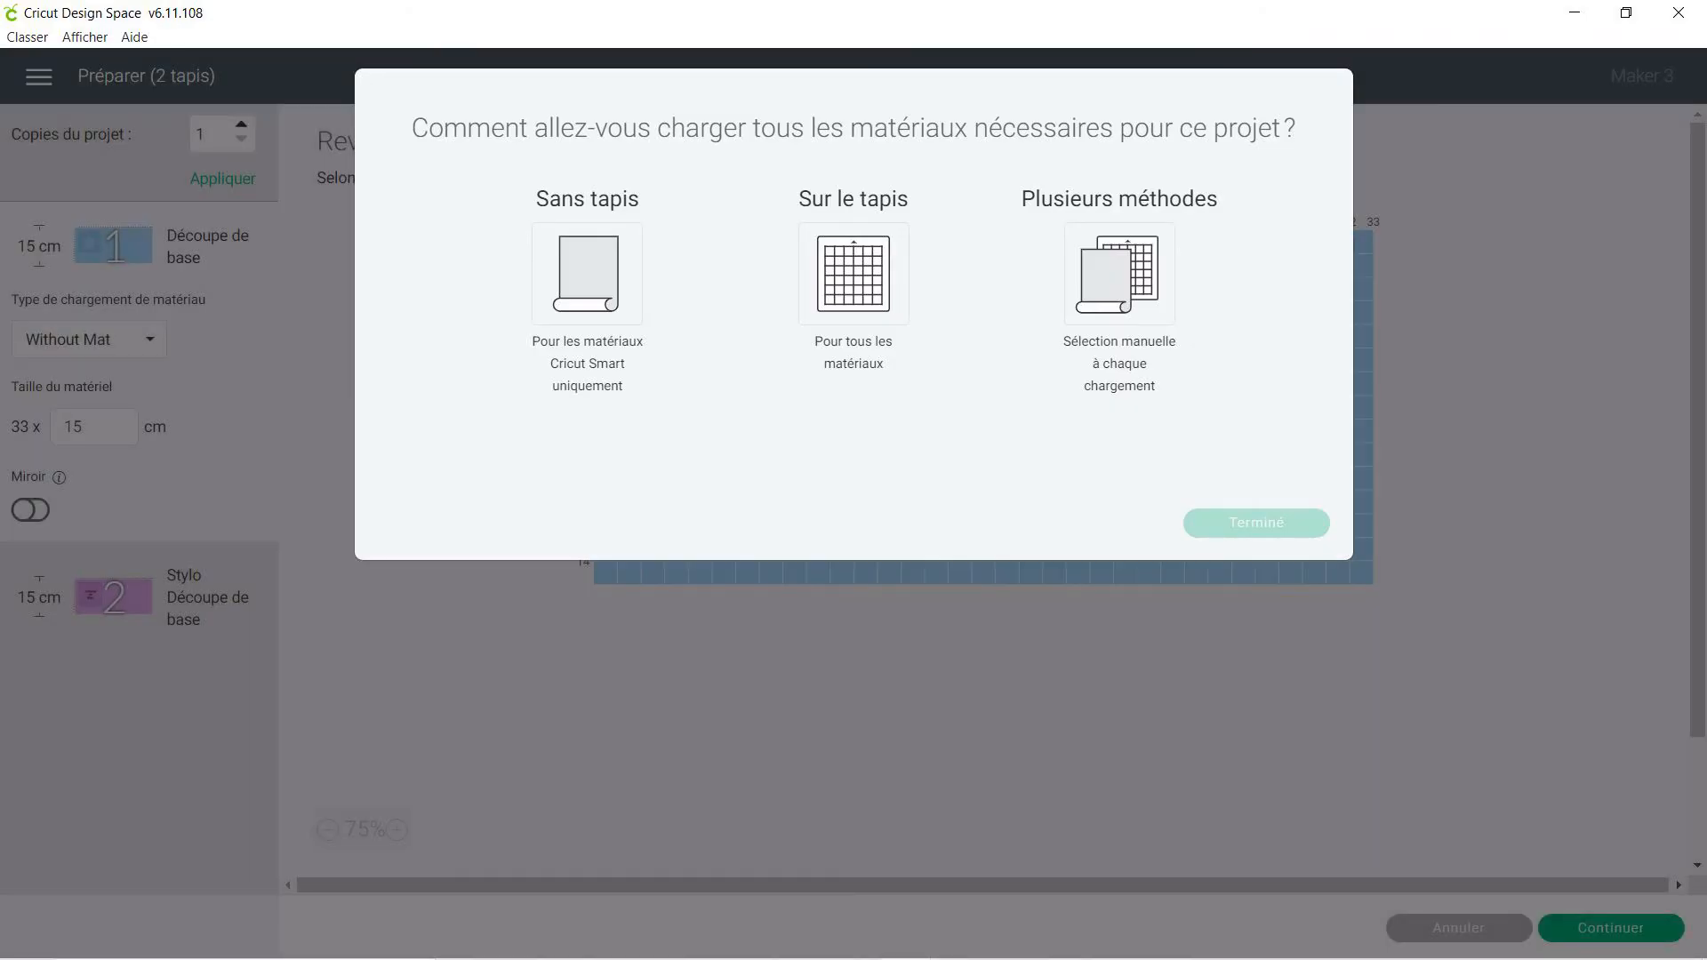
{"action": "left_click", "coordinate": [853, 273]}
{"action": "left_click", "coordinate": [1256, 523]}
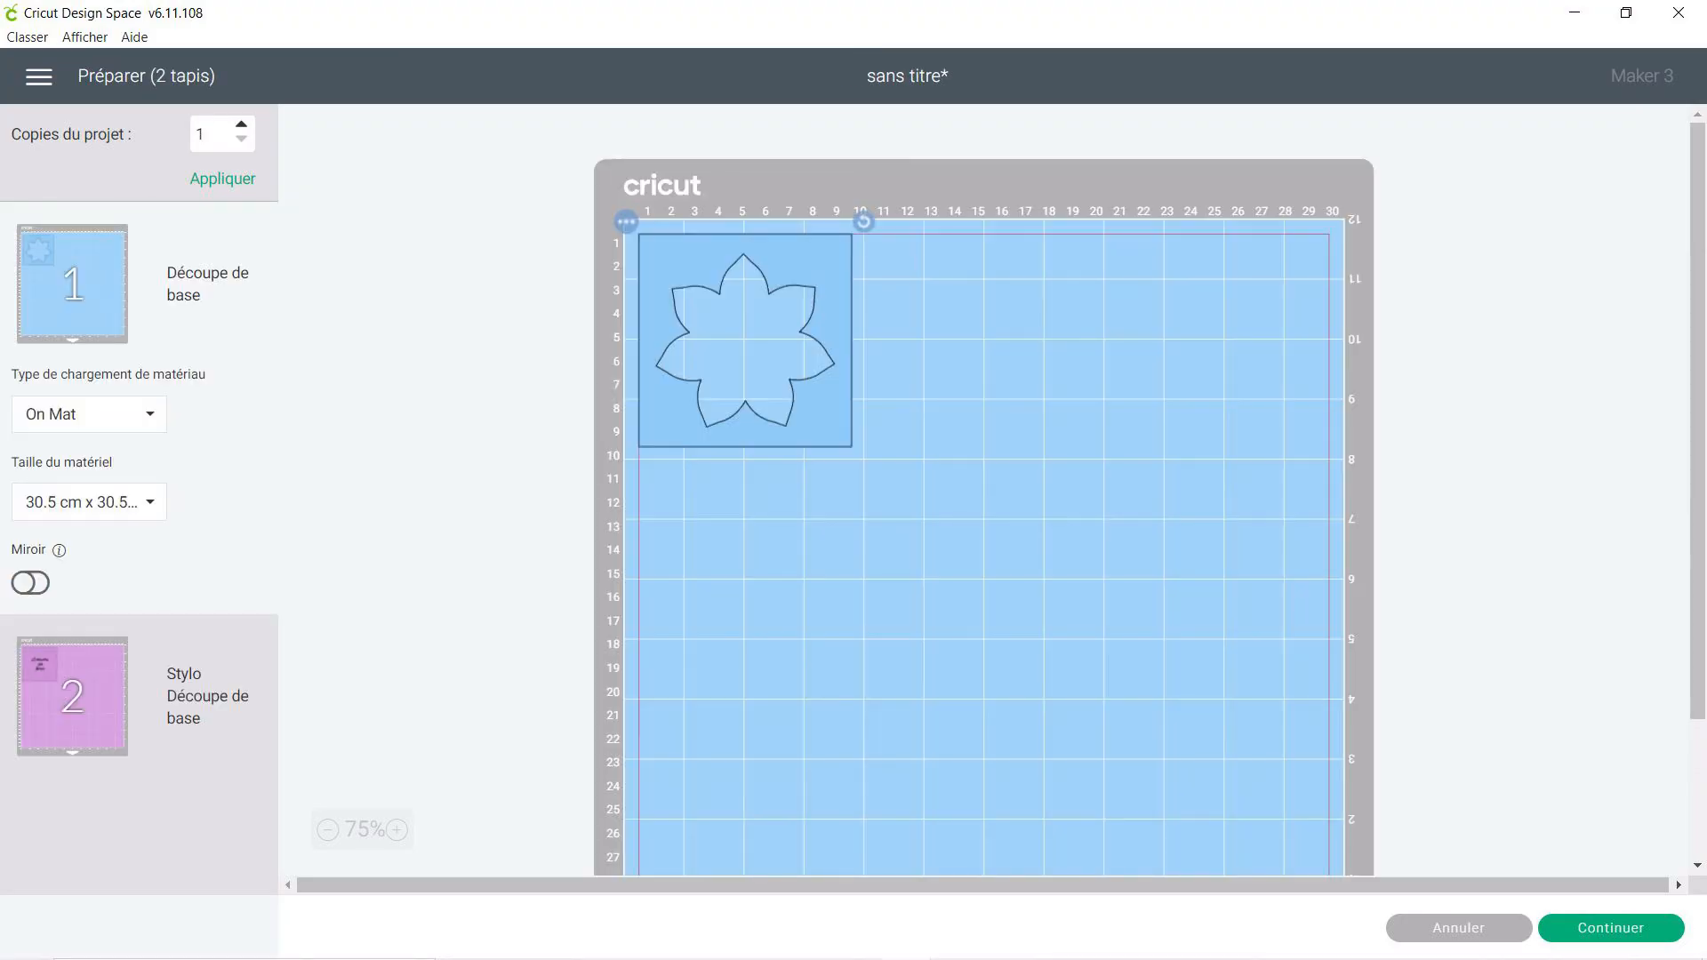
{"action": "left_click", "coordinate": [72, 696]}
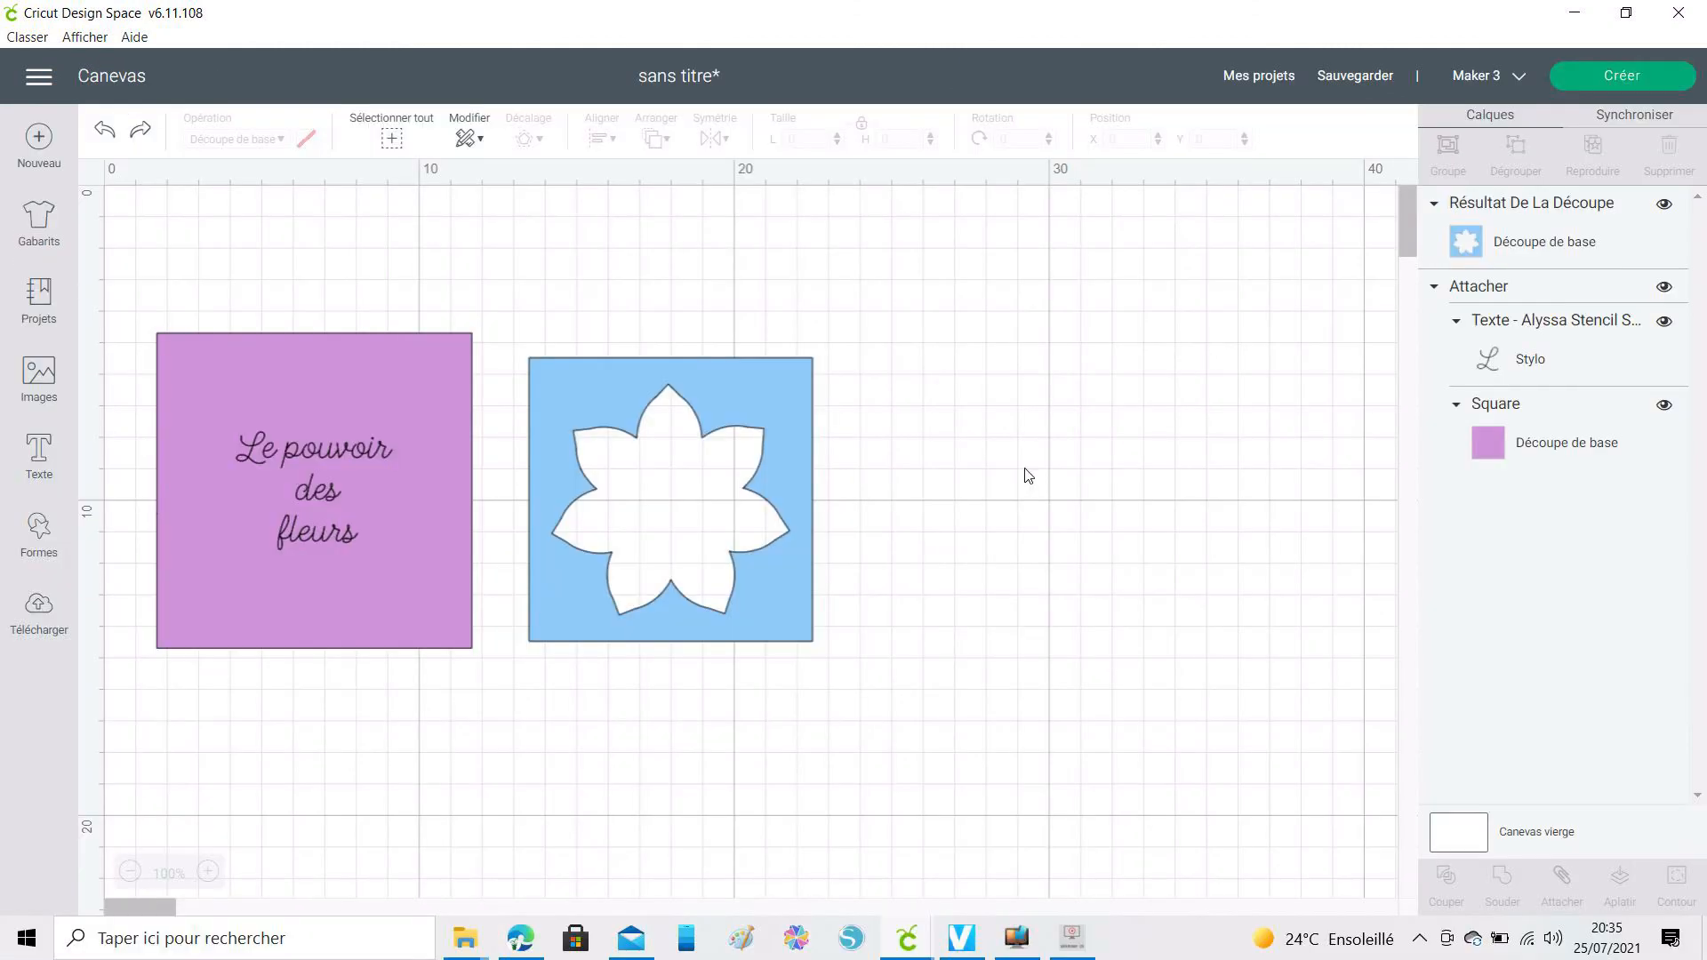
Place the blue flower frame over the attached purple square and centre the two on each other.
{"action": "mouse_move", "coordinate": [306, 489]}
{"action": "left_mouse_down"}
{"action": "mouse_move", "coordinate": [318, 434]}
{"action": "mouse_move", "coordinate": [268, 424]}
{"action": "mouse_move", "coordinate": [295, 408]}
{"action": "mouse_move", "coordinate": [280, 472]}
{"action": "left_mouse_up"}
{"action": "left_click_drag", "start_coordinate": [596, 400], "coordinate": [237, 385]}
{"action": "left_click", "coordinate": [306, 305]}
{"action": "key", "text": "ctrl+a"}
{"action": "left_click", "coordinate": [578, 140]}
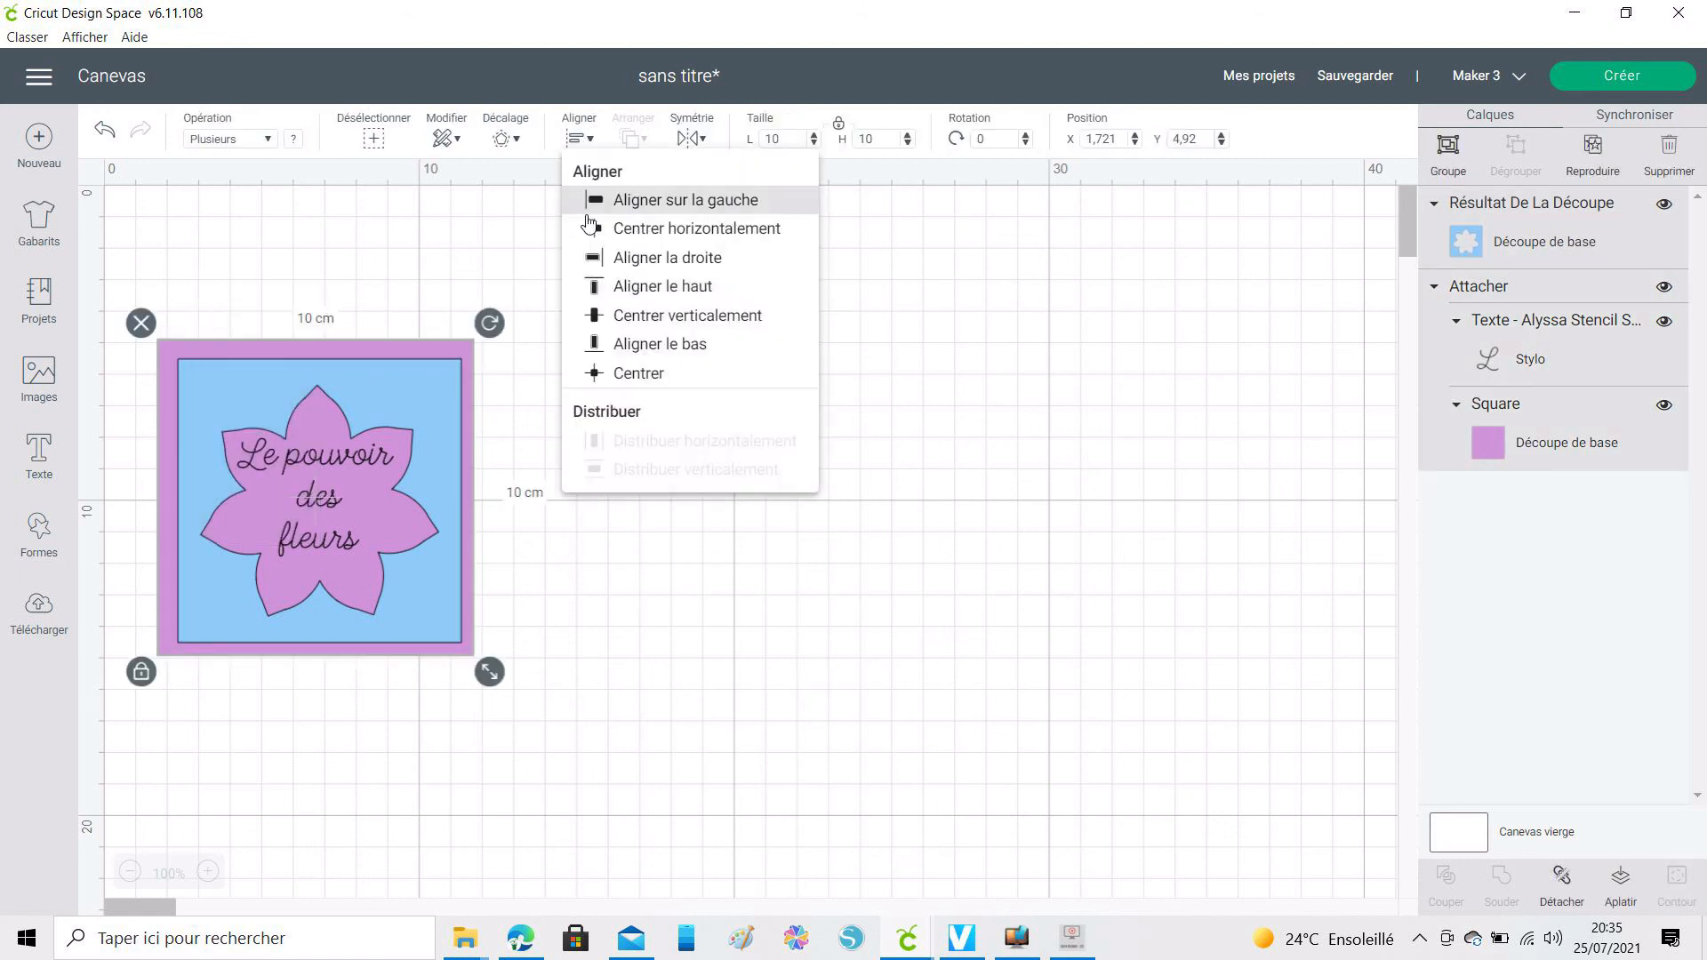
{"action": "left_click", "coordinate": [583, 372]}
{"action": "left_click", "coordinate": [770, 634]}
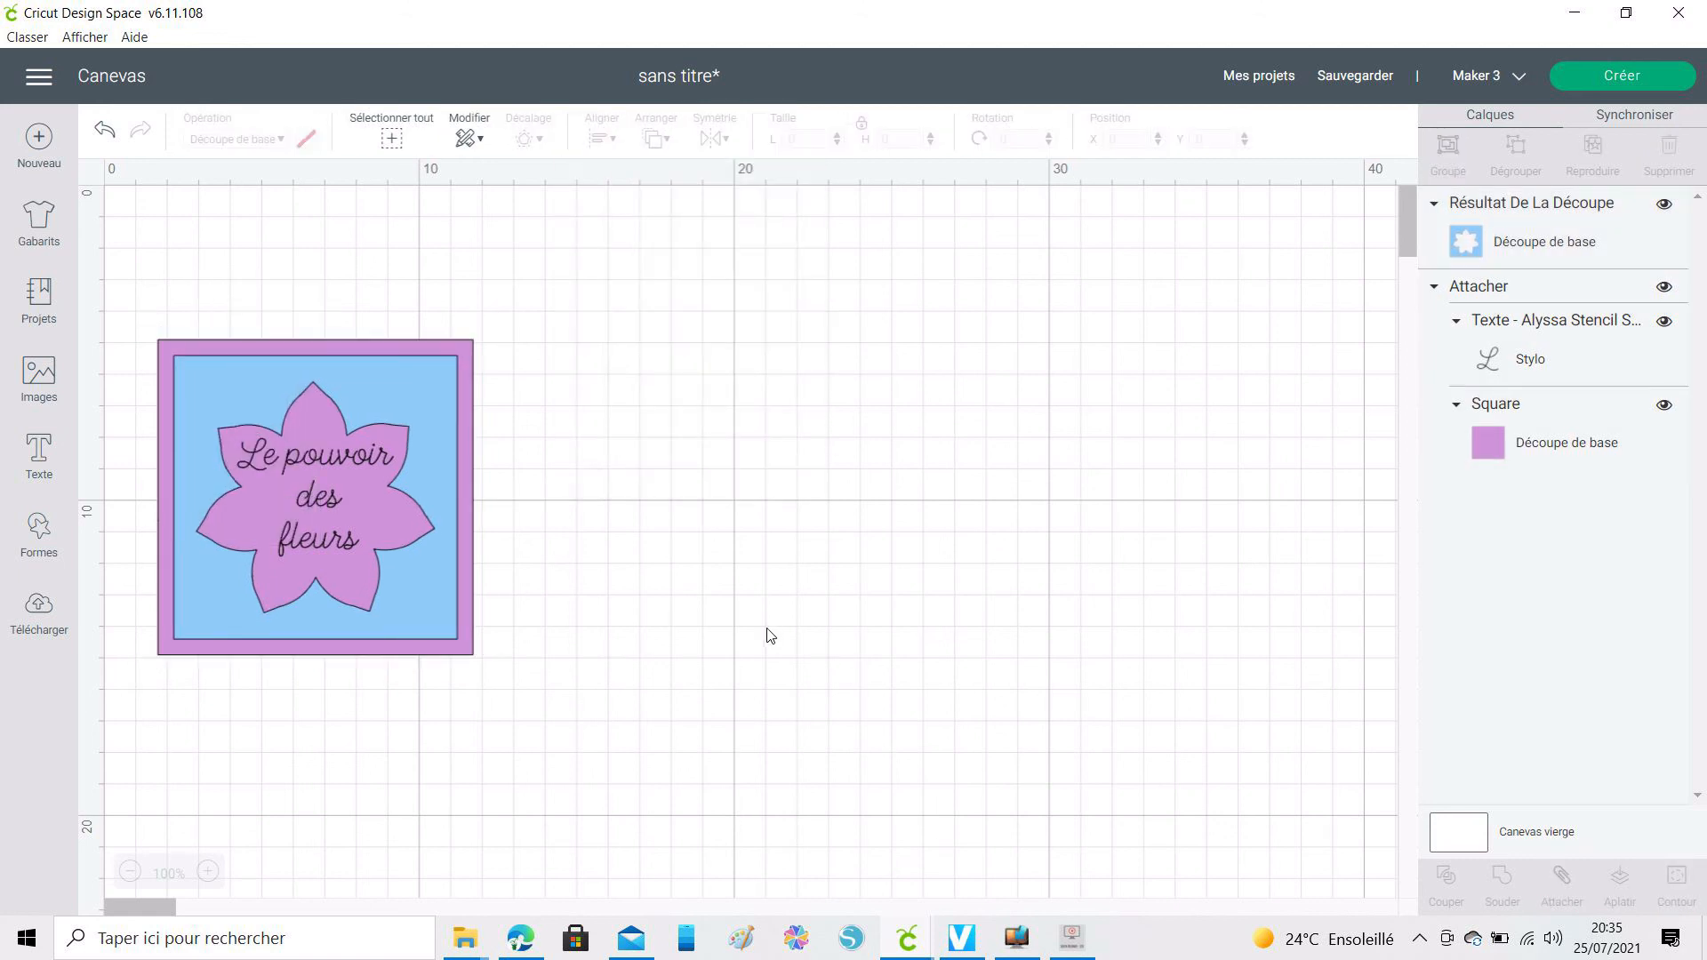
Group the blue frame with the attached square and text, and move the group slightly on the canvas.
{"action": "left_click_drag", "start_coordinate": [137, 287], "coordinate": [604, 709]}
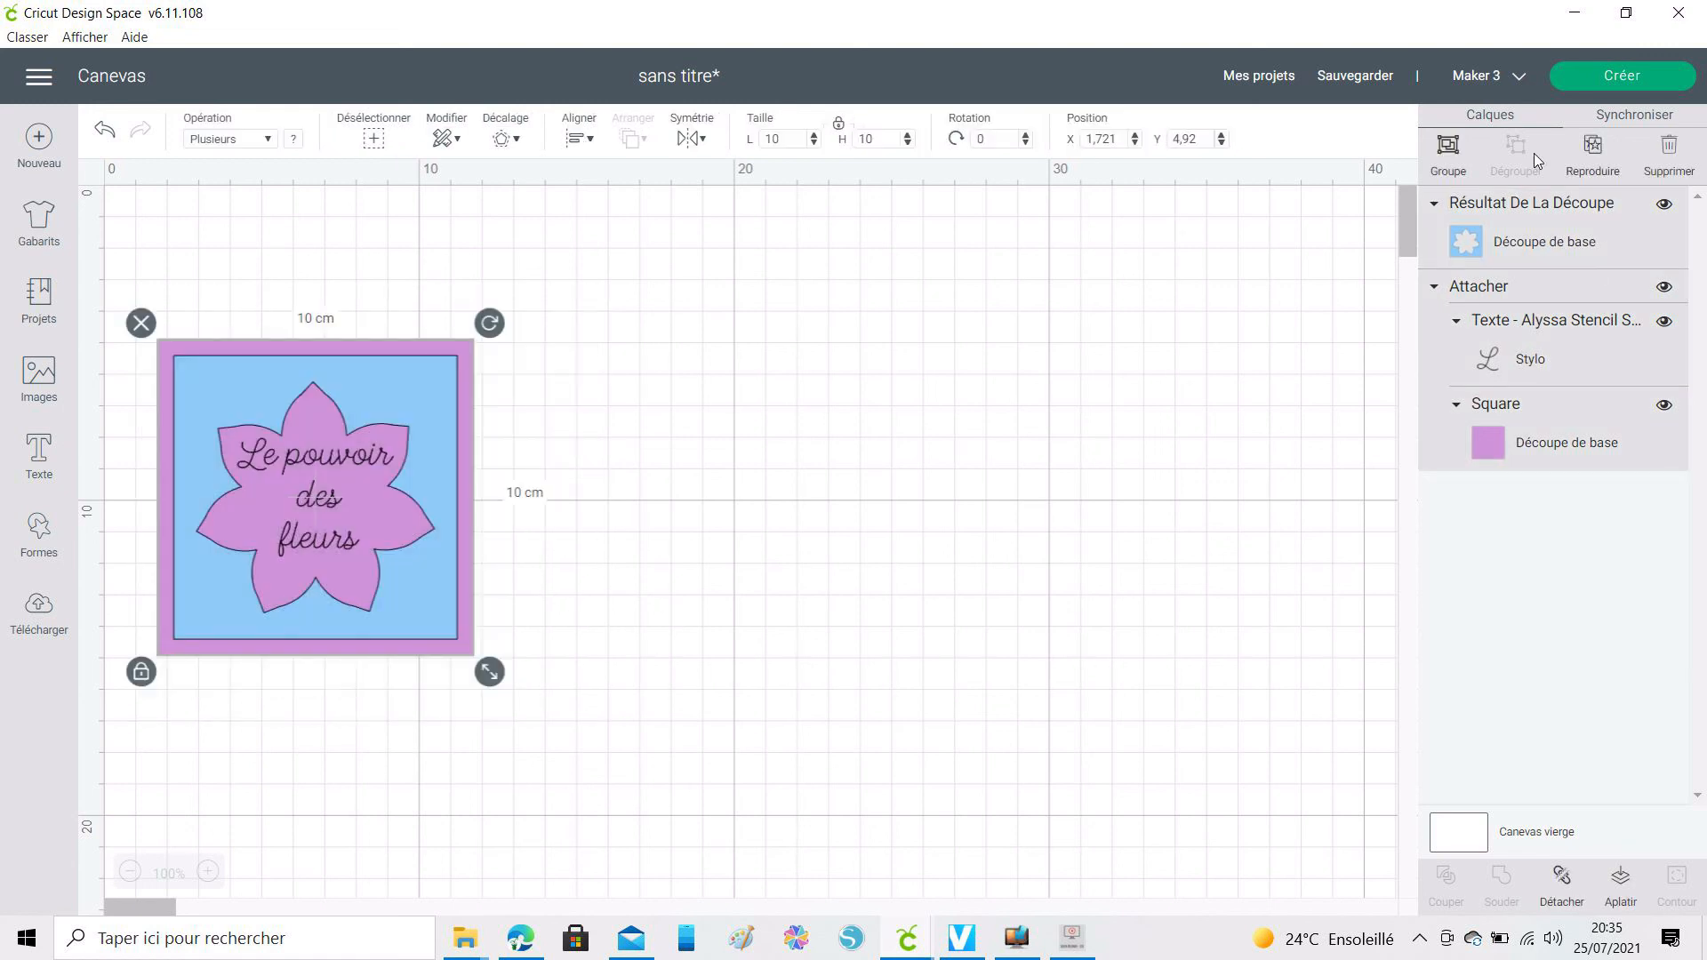
{"action": "left_click", "coordinate": [1448, 147]}
{"action": "mouse_move", "coordinate": [328, 402]}
{"action": "left_mouse_down"}
{"action": "mouse_move", "coordinate": [903, 420]}
{"action": "mouse_move", "coordinate": [916, 439]}
{"action": "mouse_move", "coordinate": [403, 382]}
{"action": "mouse_move", "coordinate": [359, 397]}
{"action": "left_mouse_up"}
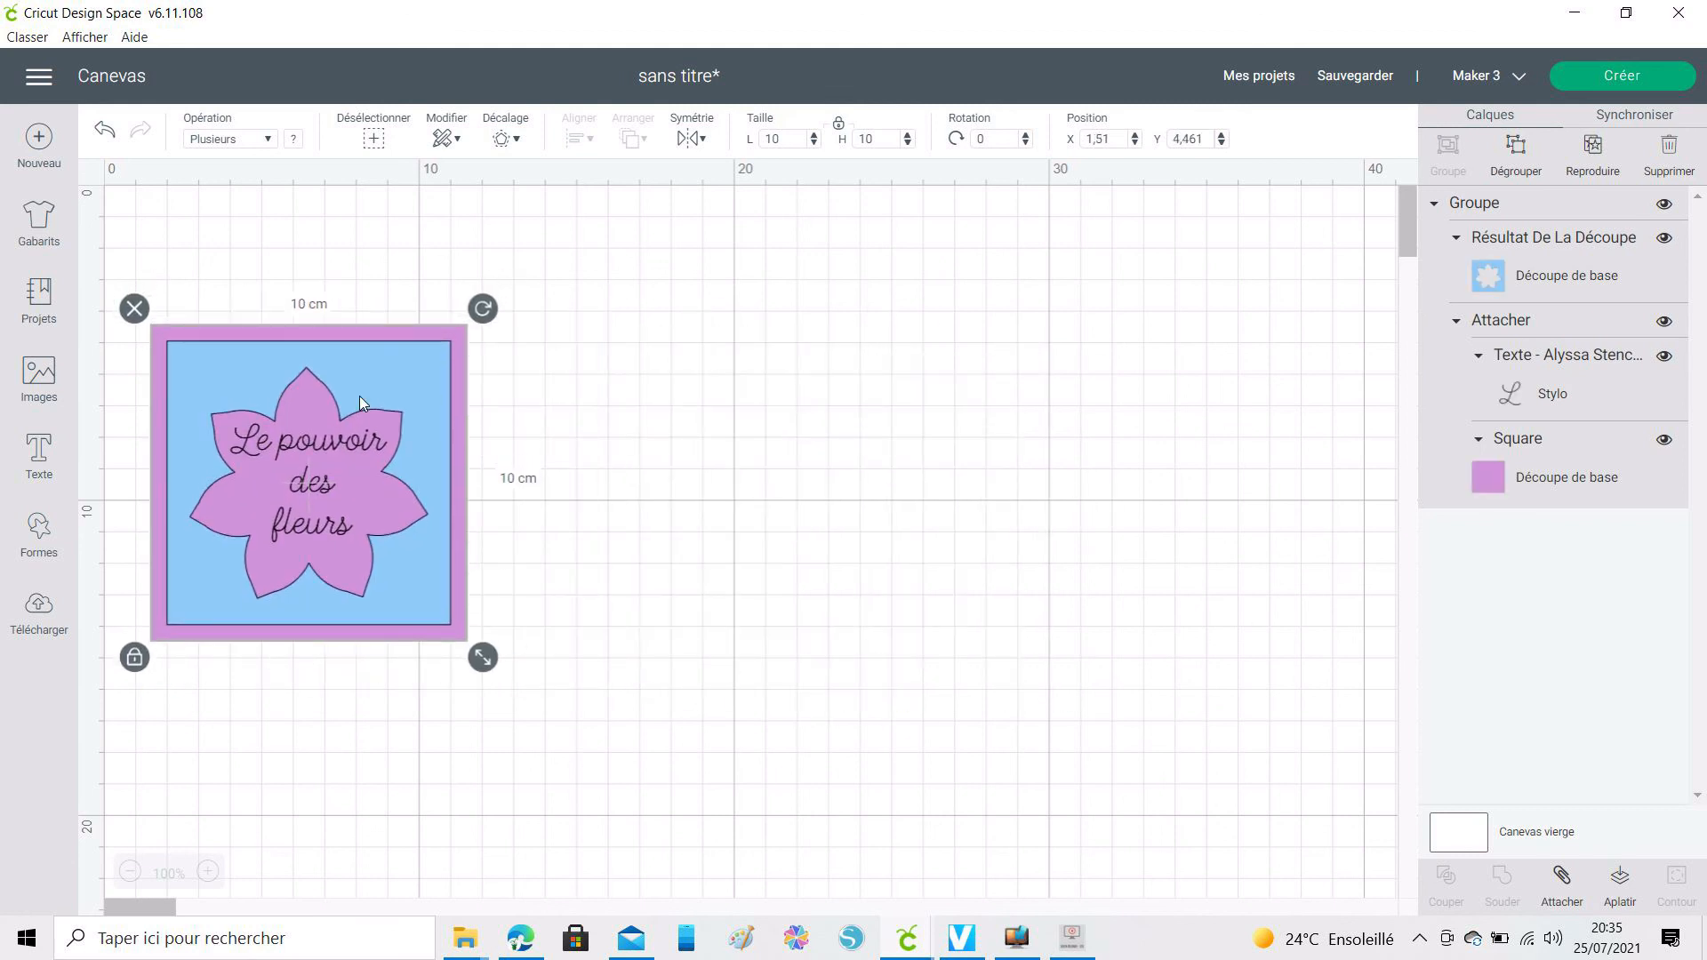
{"action": "left_click", "coordinate": [985, 478]}
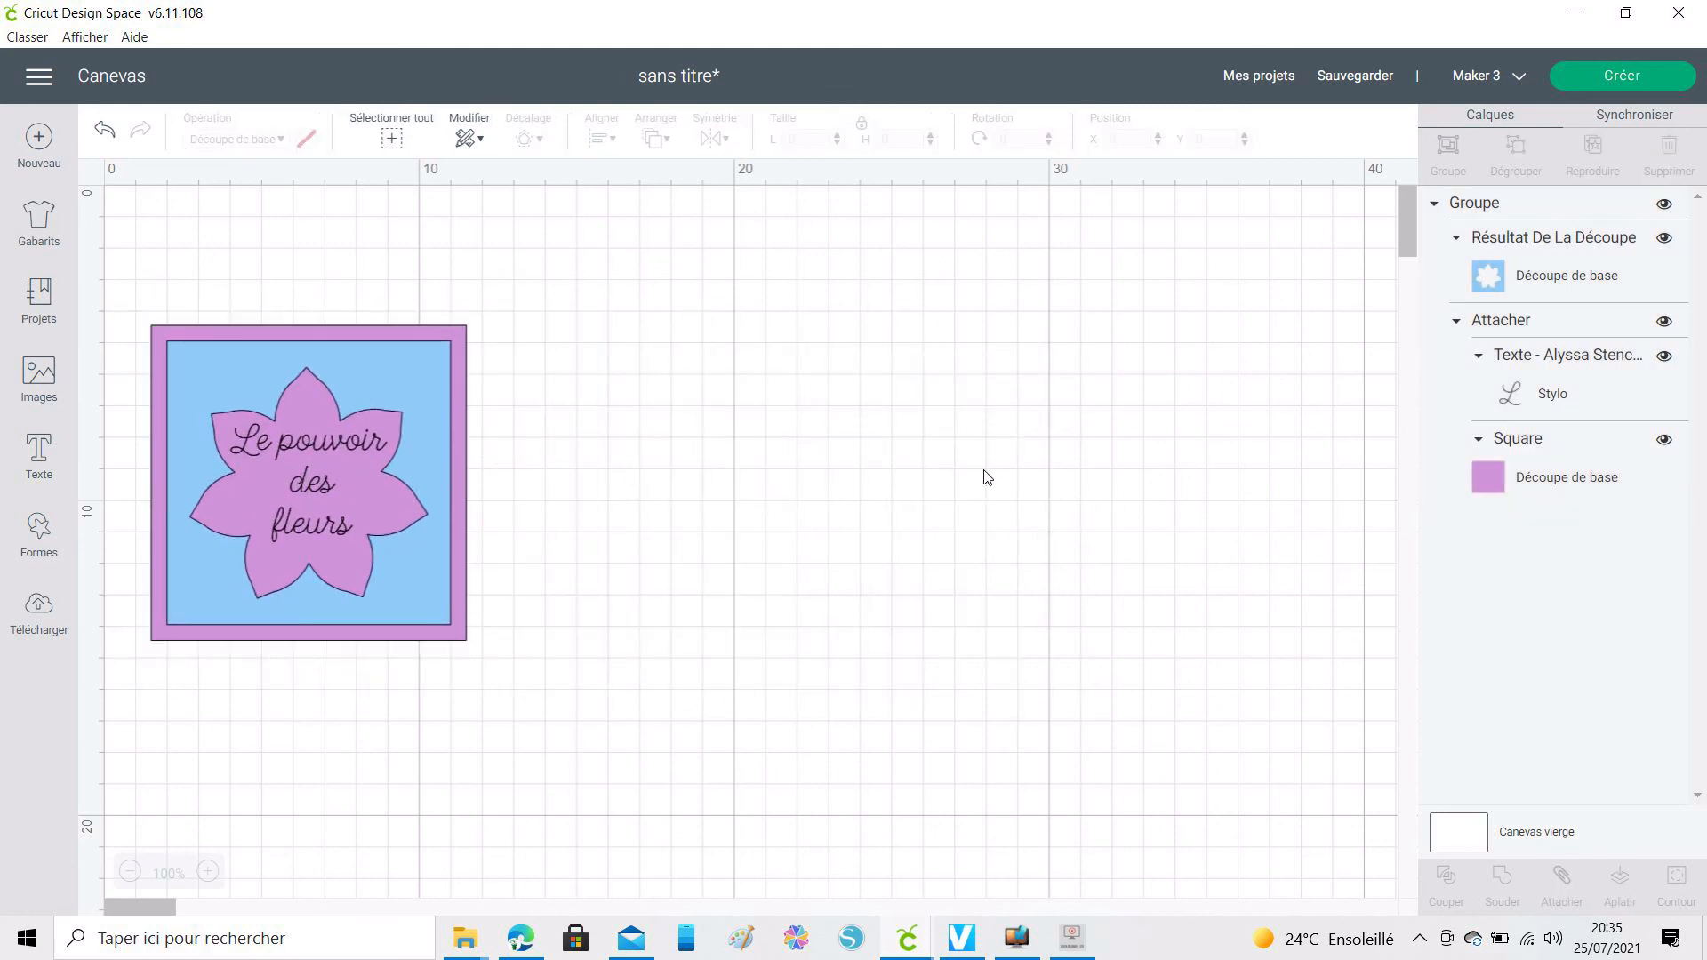
Ungroup the card and move the blue flower frame away from the purple square.
{"action": "left_click", "coordinate": [434, 386]}
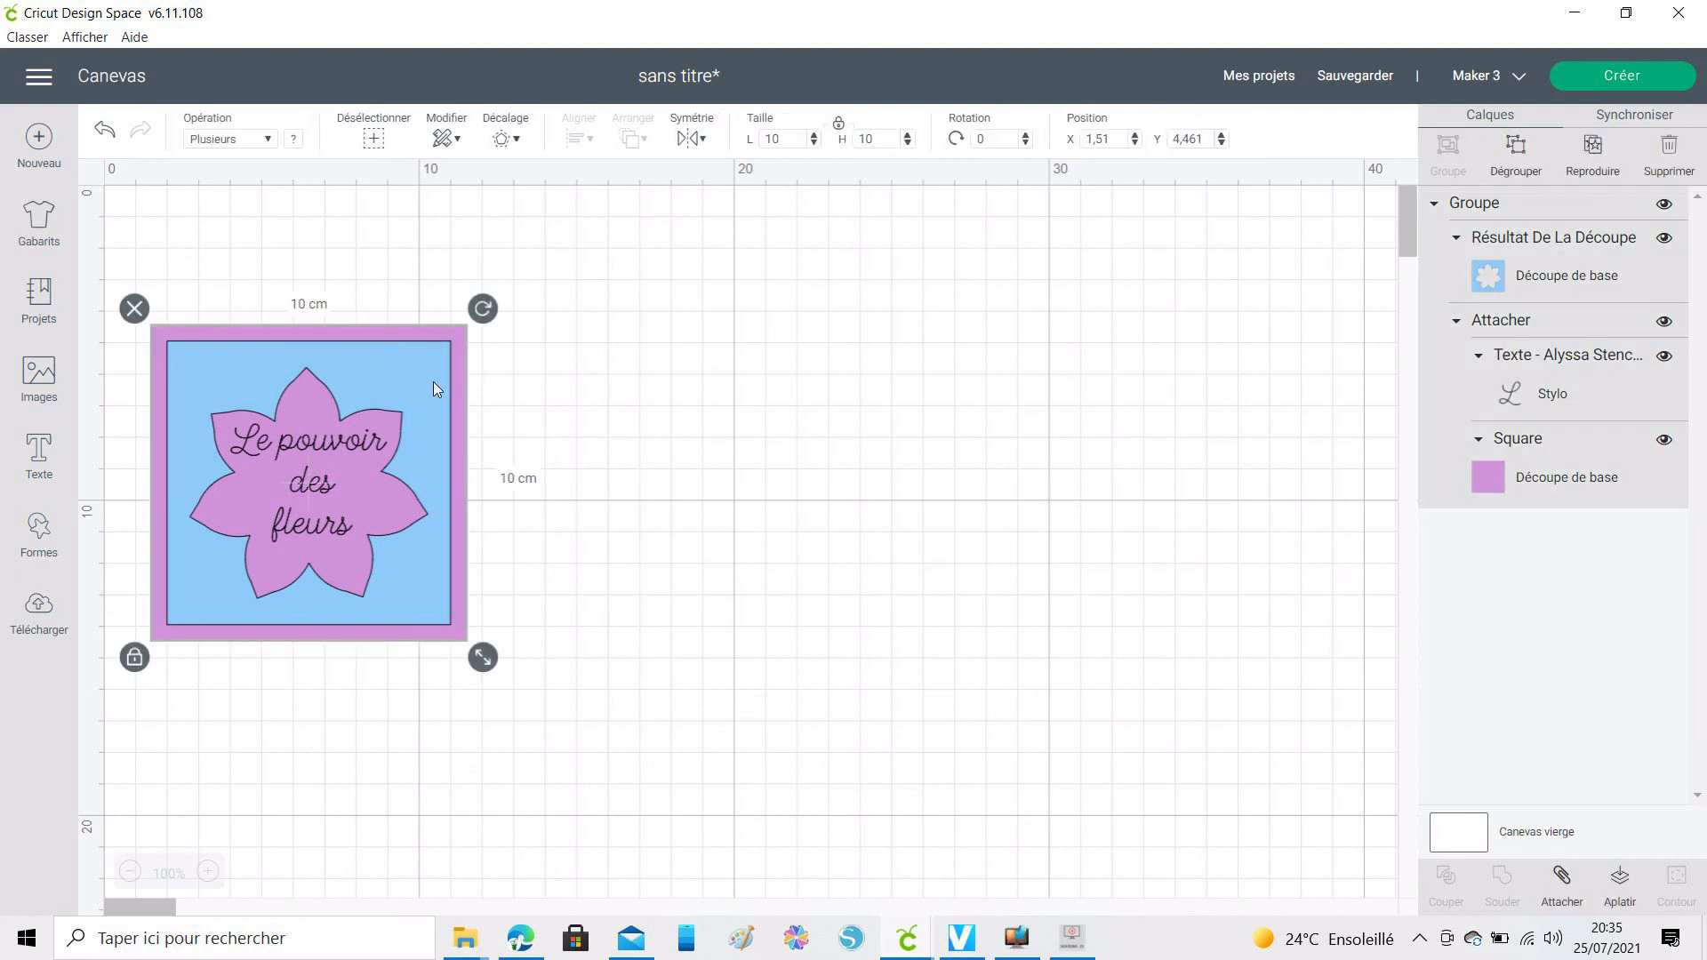
{"action": "left_click", "coordinate": [1517, 153]}
{"action": "left_click_drag", "start_coordinate": [406, 388], "coordinate": [1111, 346]}
Detach the text from the purple square and move the square between the text and the blue frame.
{"action": "left_click", "coordinate": [308, 469]}
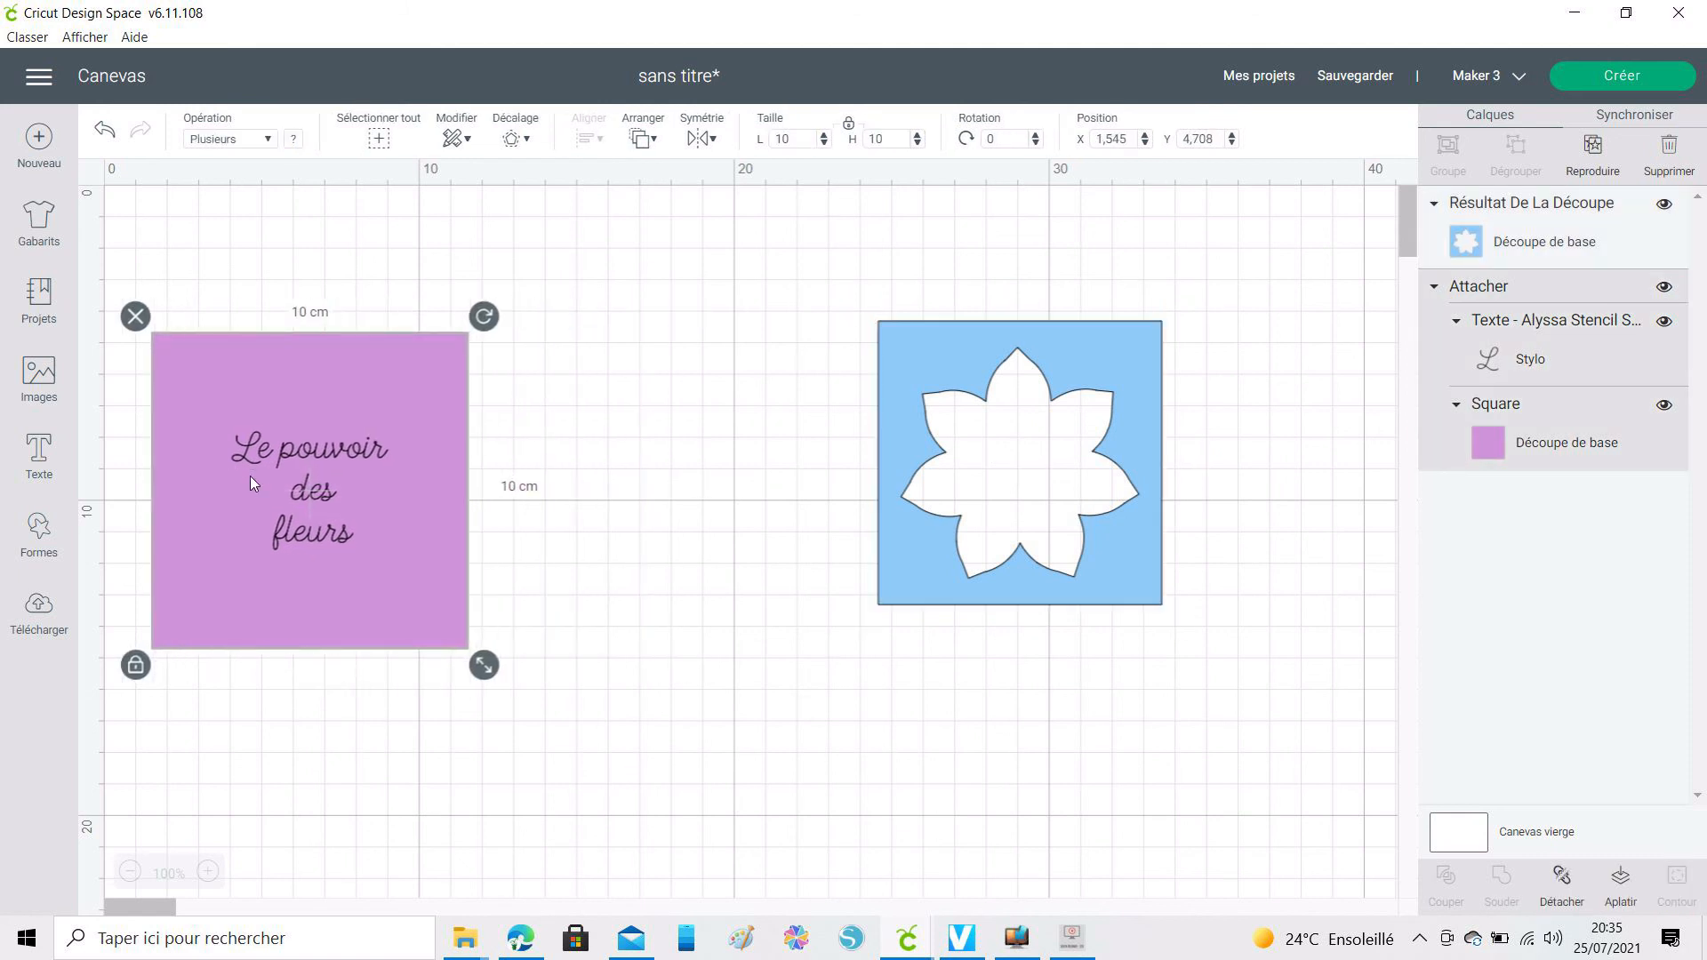
{"action": "left_click", "coordinate": [1558, 882]}
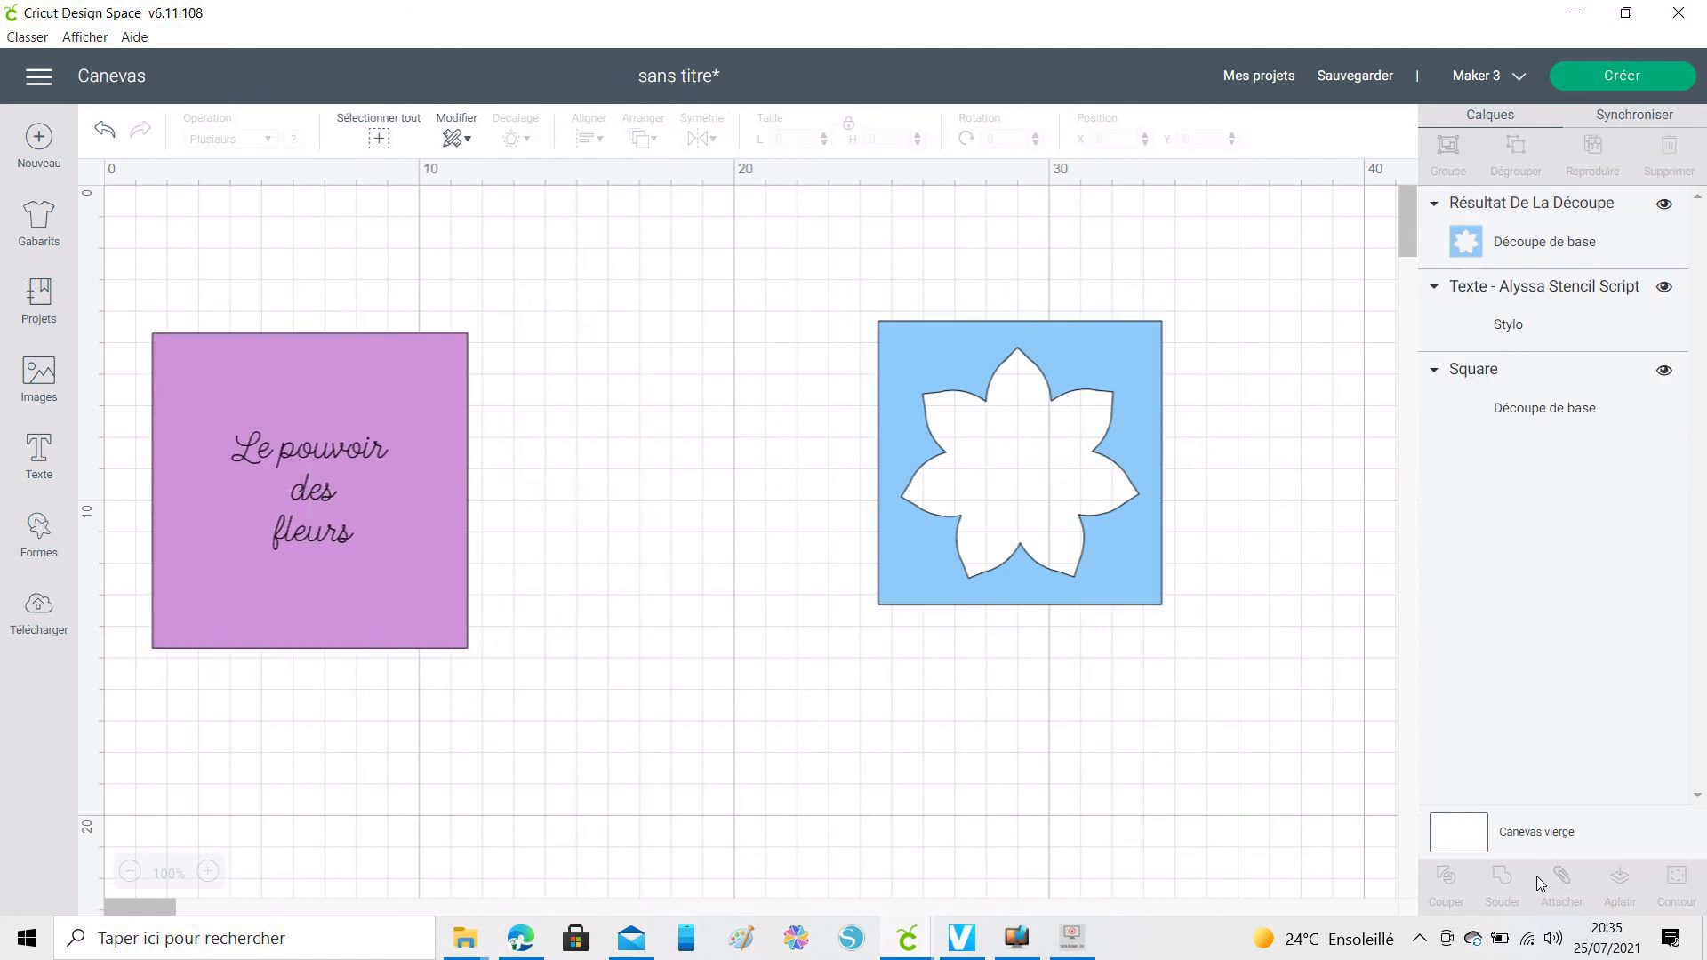
{"action": "left_click_drag", "start_coordinate": [361, 409], "coordinate": [715, 387]}
Centre the text, the purple square and the blue flower frame on one another.
{"action": "left_click_drag", "start_coordinate": [141, 216], "coordinate": [1236, 752]}
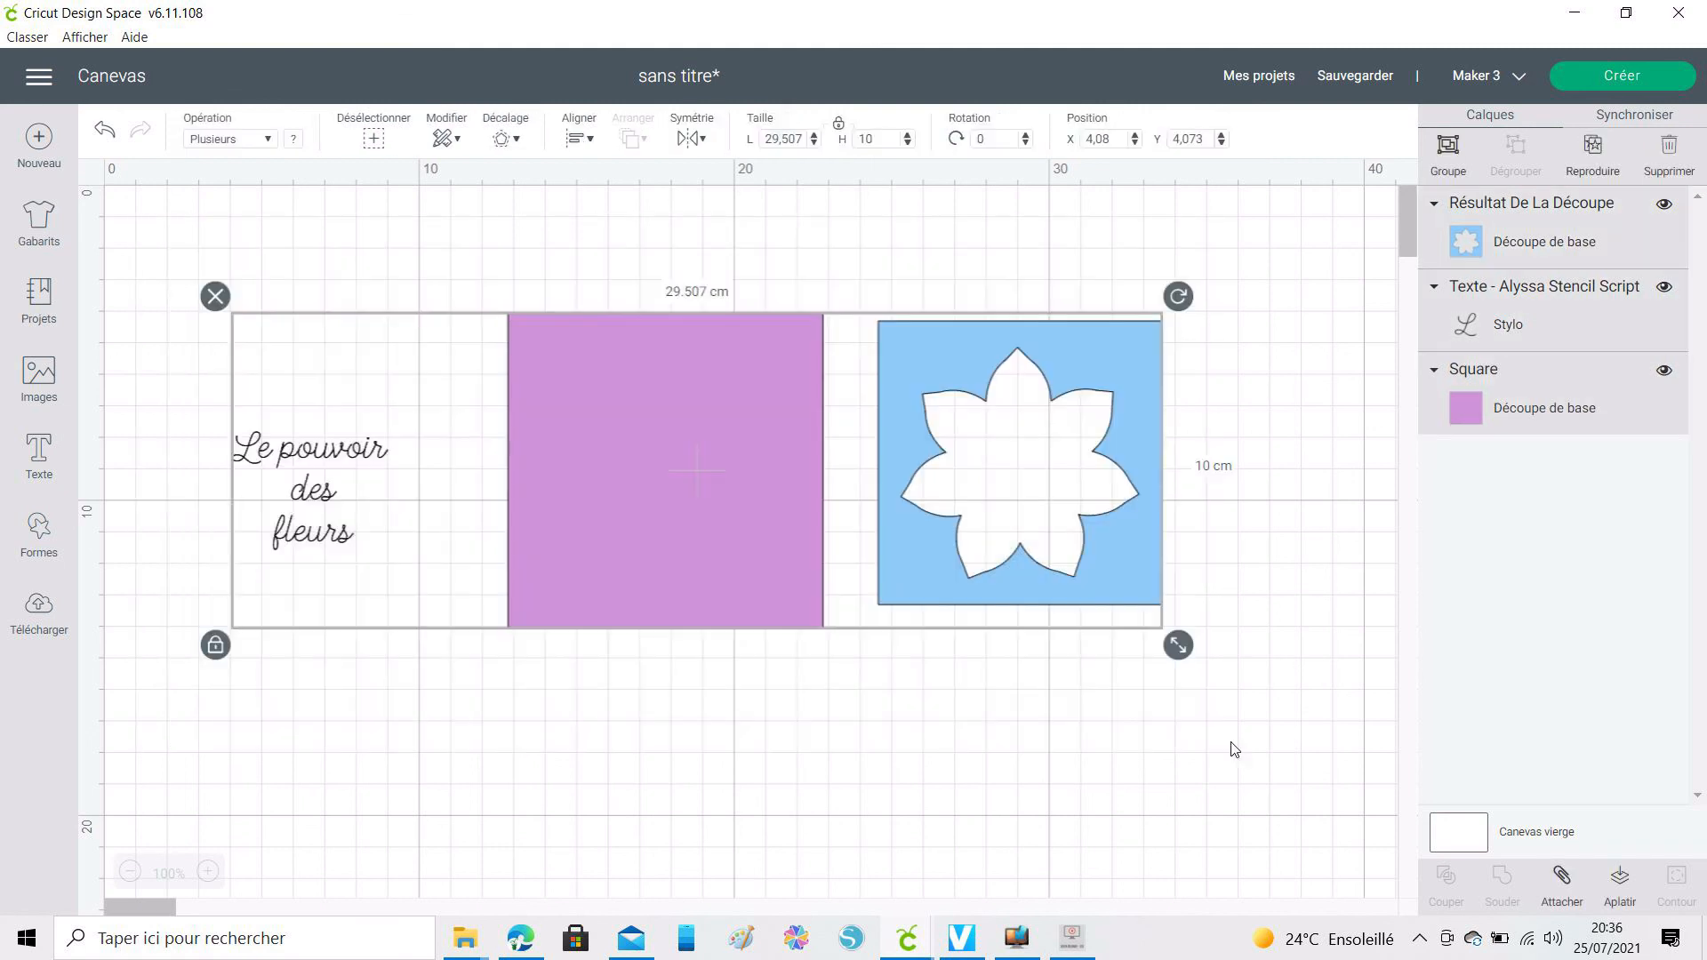
{"action": "left_click", "coordinate": [581, 139]}
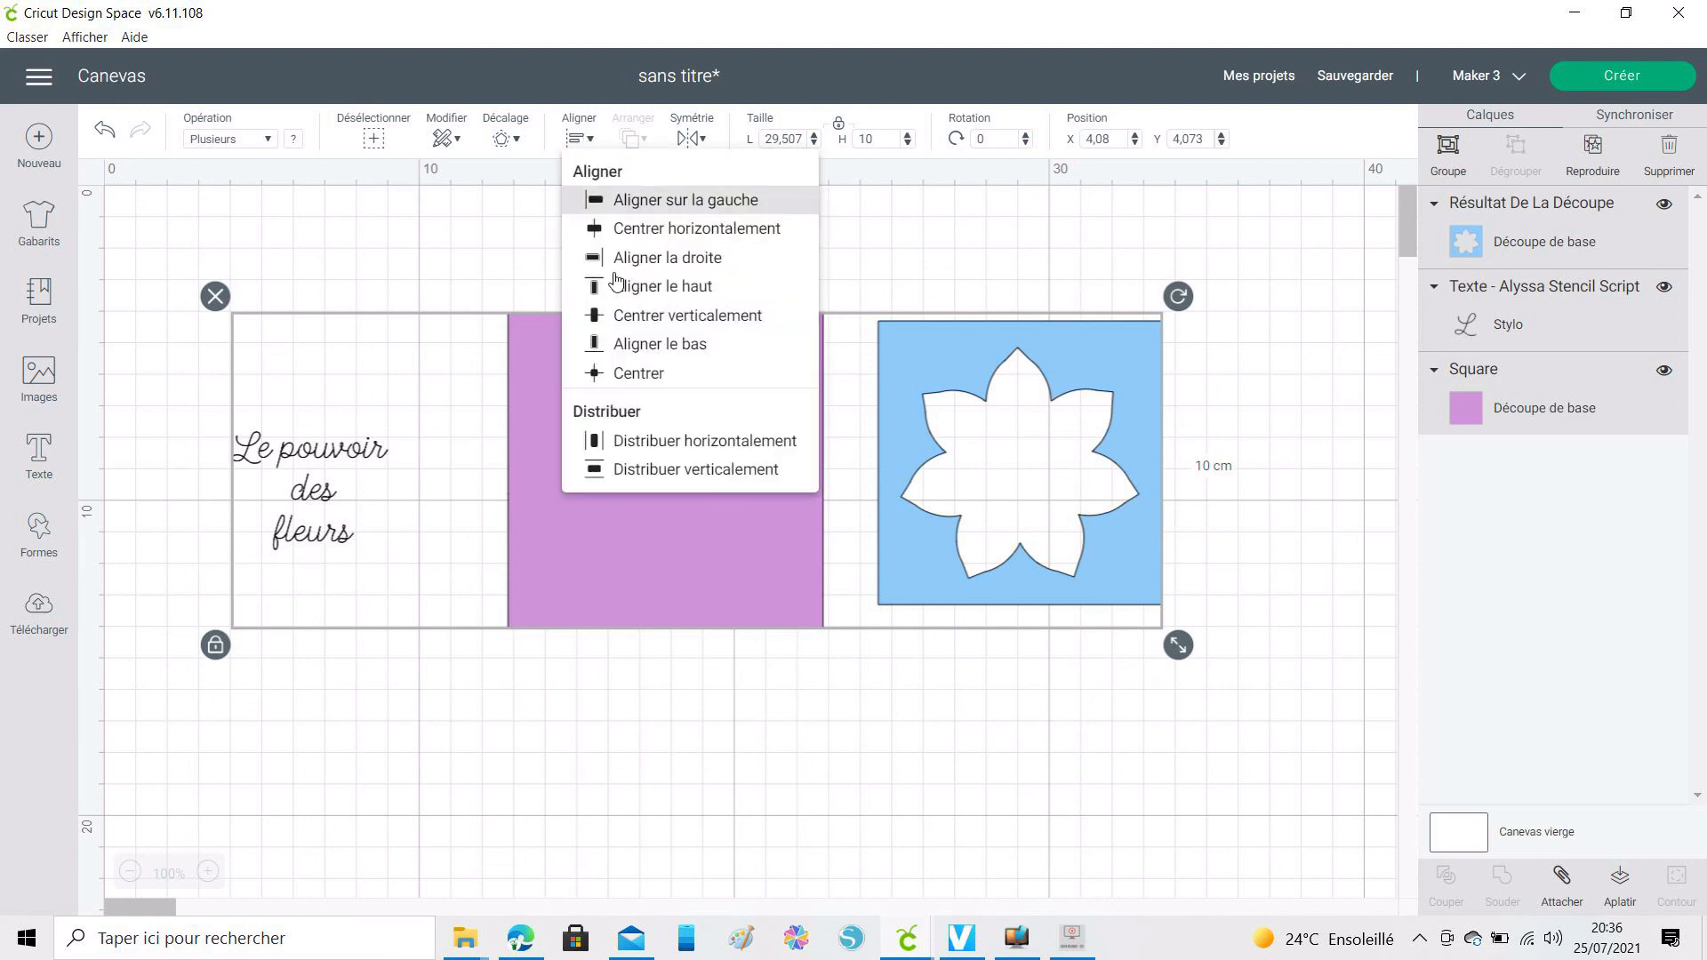
{"action": "left_click", "coordinate": [637, 371]}
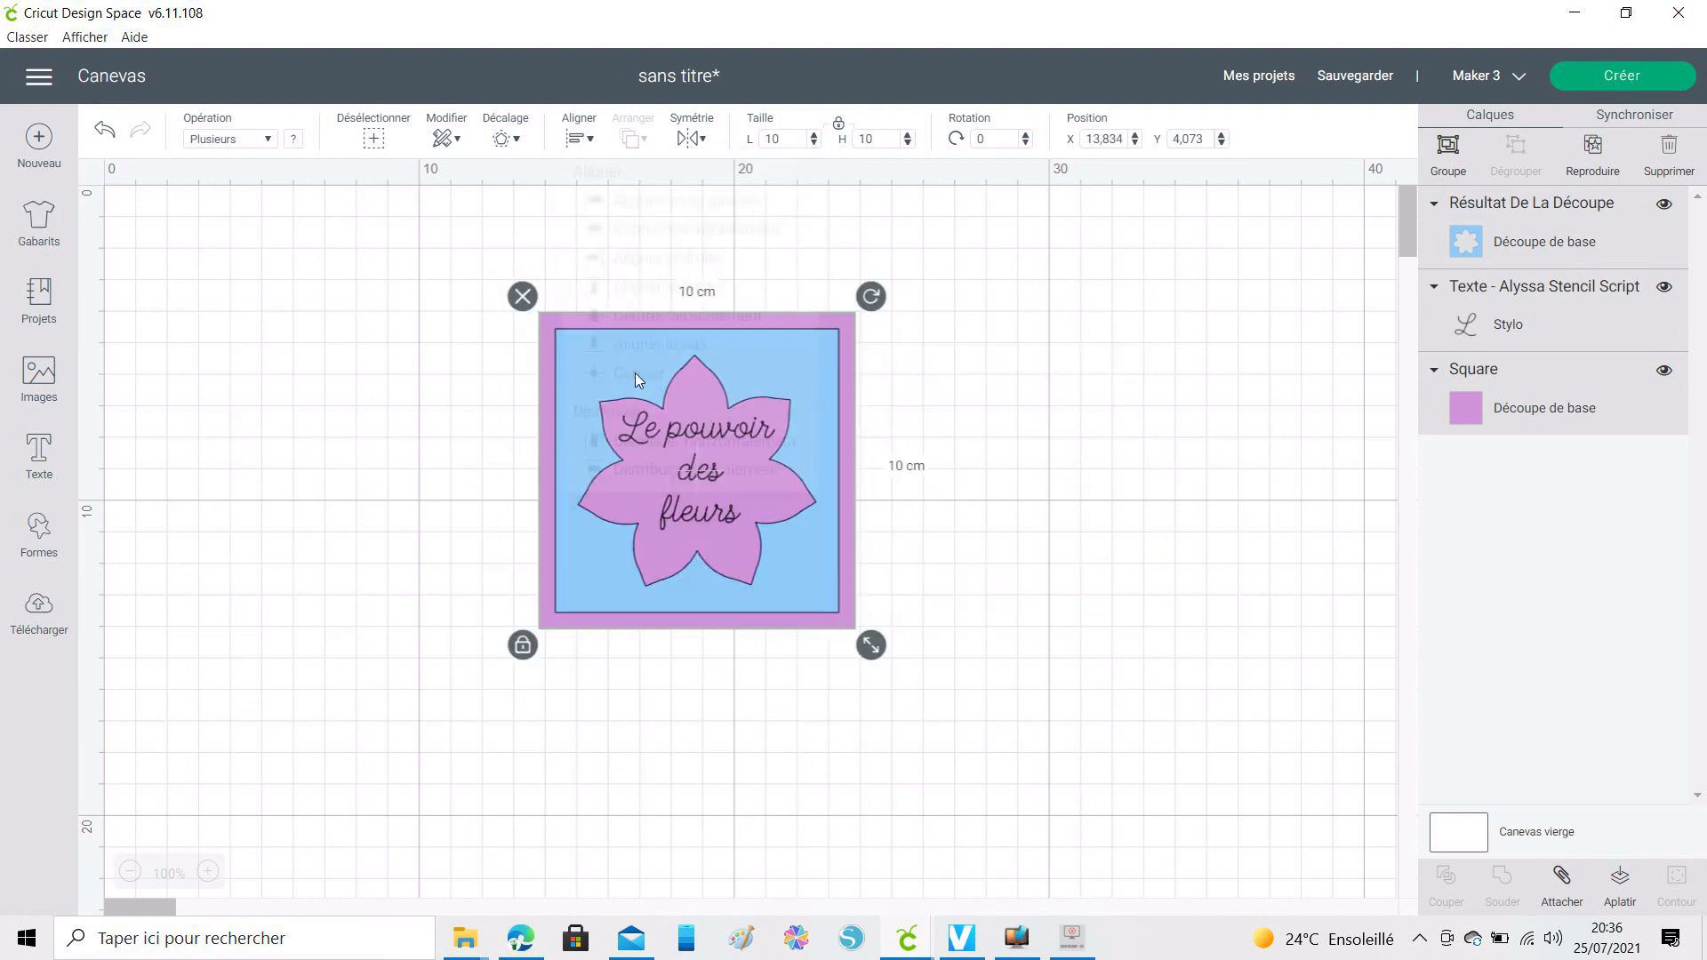
{"action": "left_click", "coordinate": [1180, 709]}
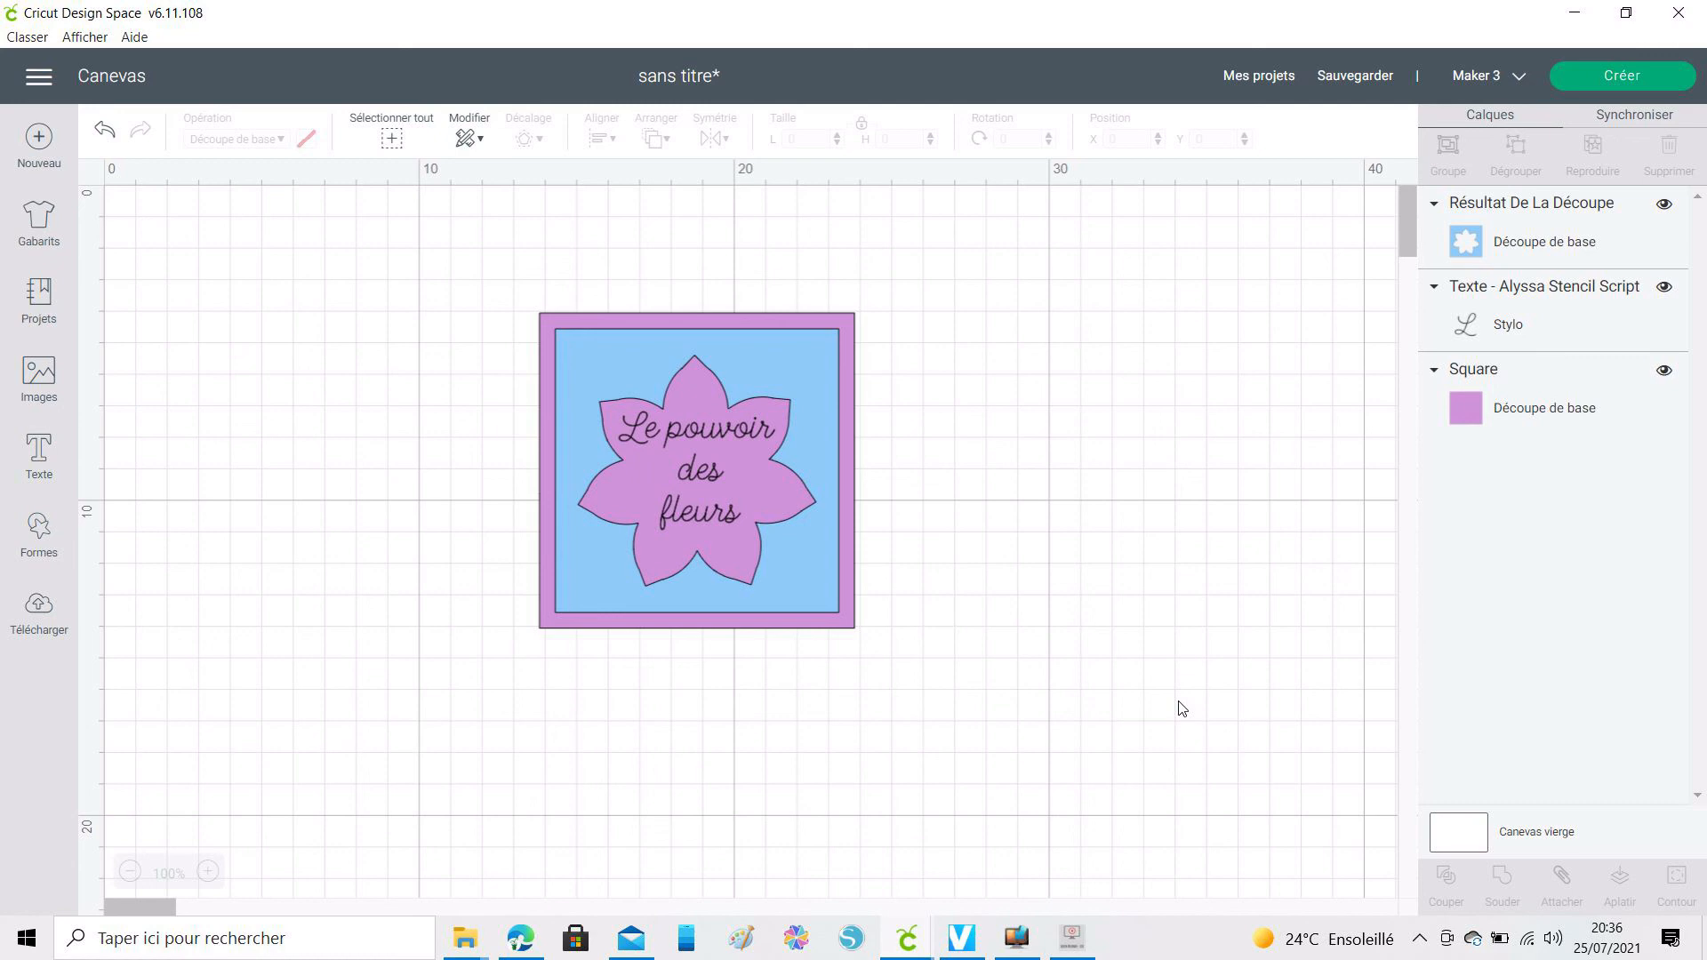